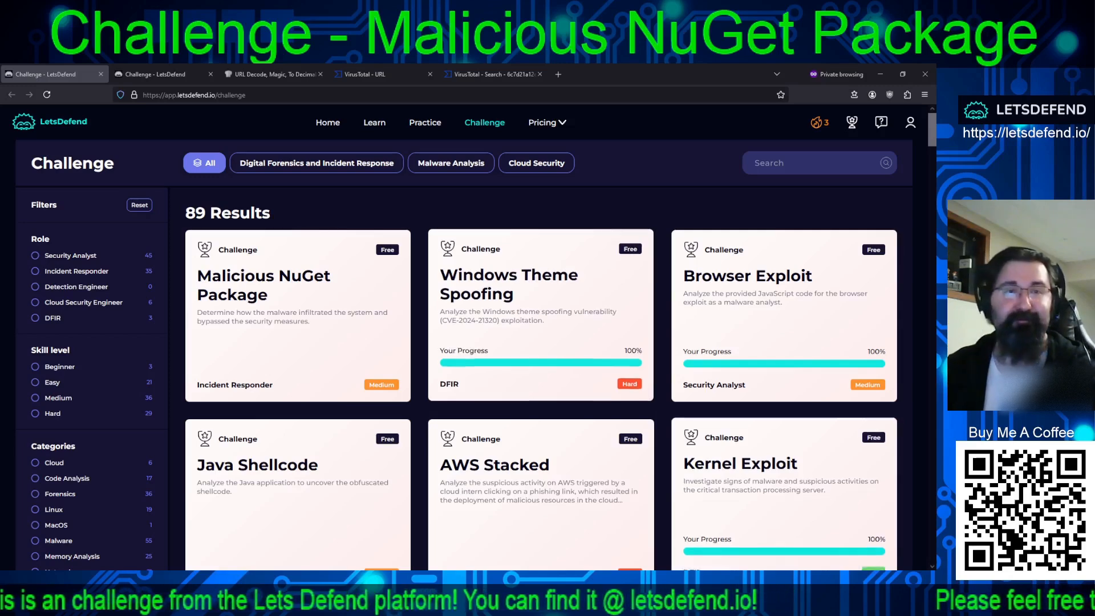
Open the Malicious NuGet Package challenge page and read through its description and full list of questions.
key("ctrl+Tab")
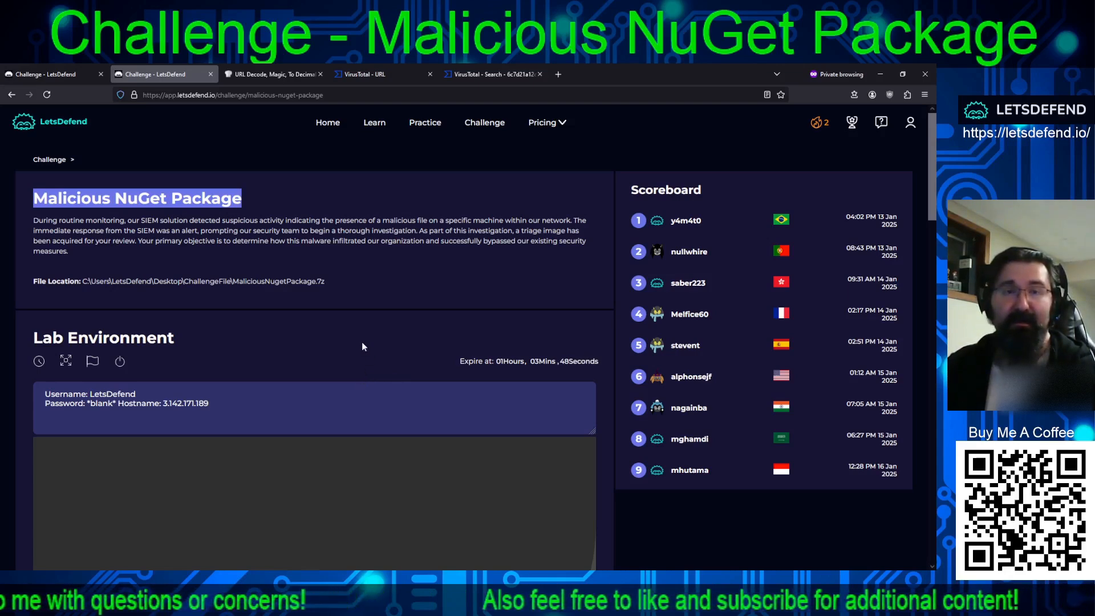
scroll(652, 357, "down", 10)
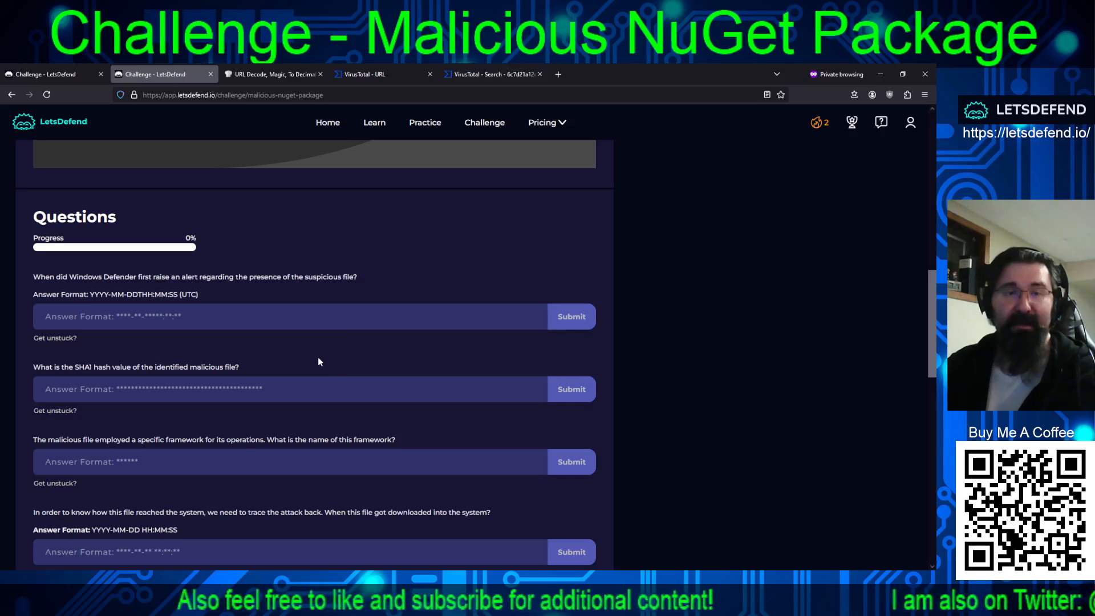
scroll(311, 358, "down", 3)
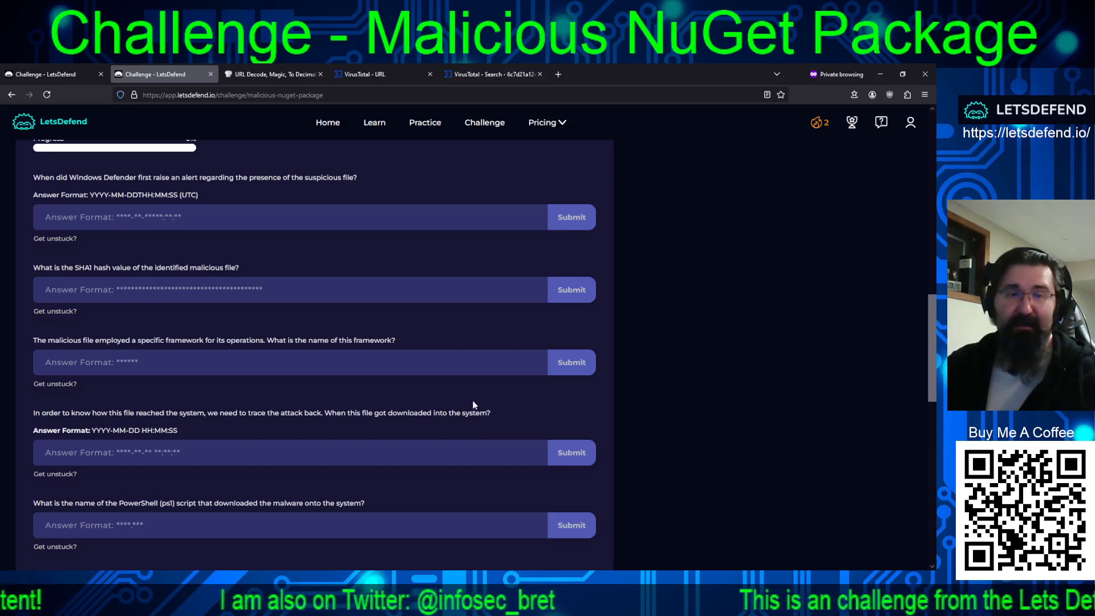
scroll(428, 354, "down", 3)
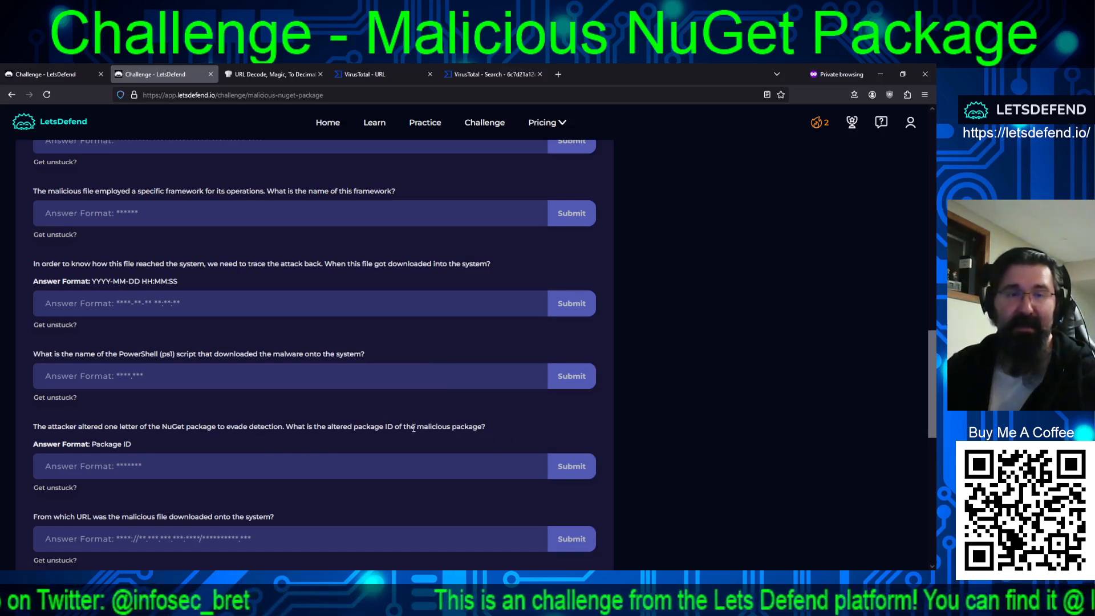
scroll(413, 427, "down", 3)
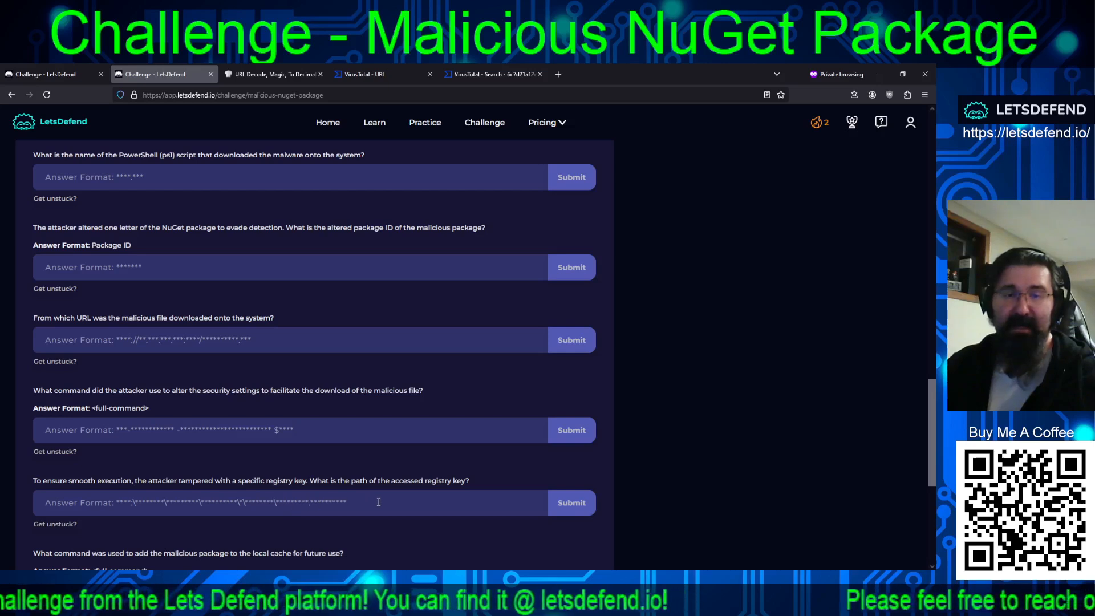
scroll(376, 501, "down", 2)
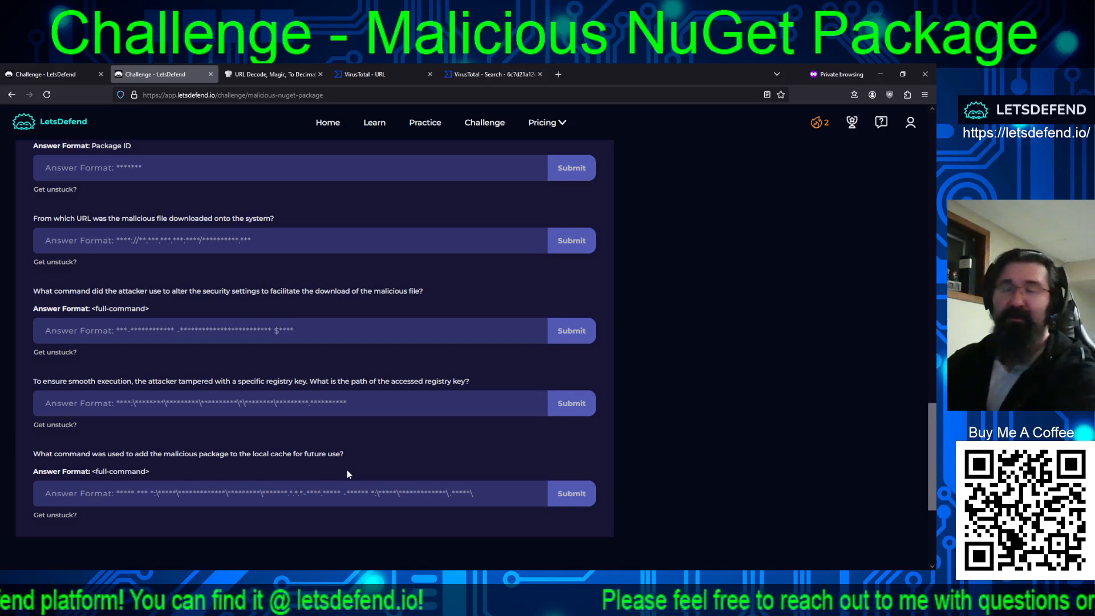
scroll(346, 474, "up", 15)
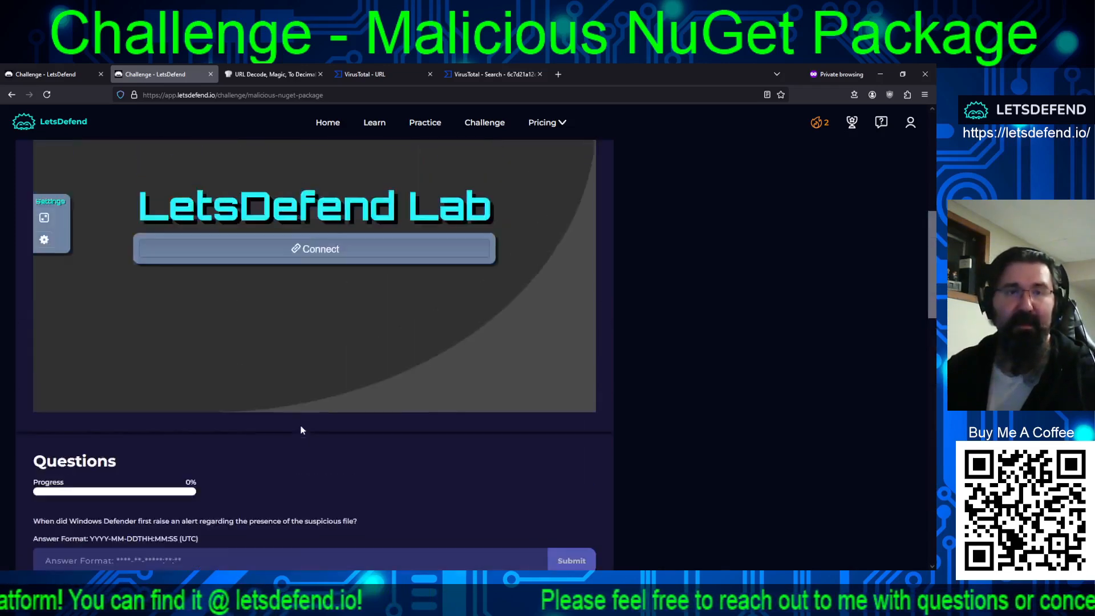
scroll(306, 419, "down", 3)
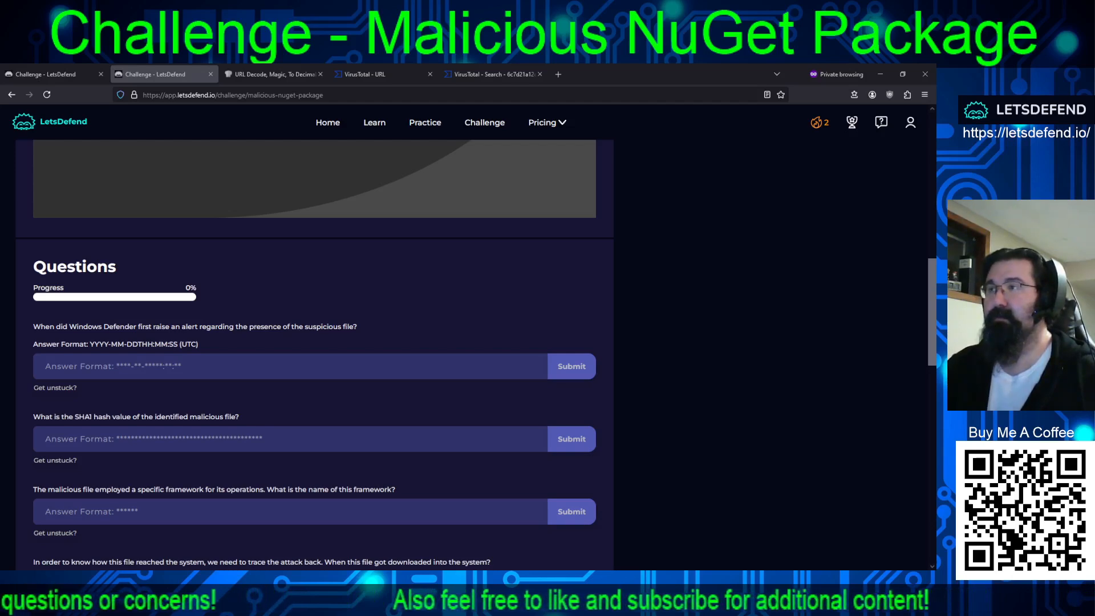
Switch to the lab machine and open the Windows Defender Operational log from ChallengeFile\Image\C\Windows\System32\winevt\logs.
key("alt+Tab")
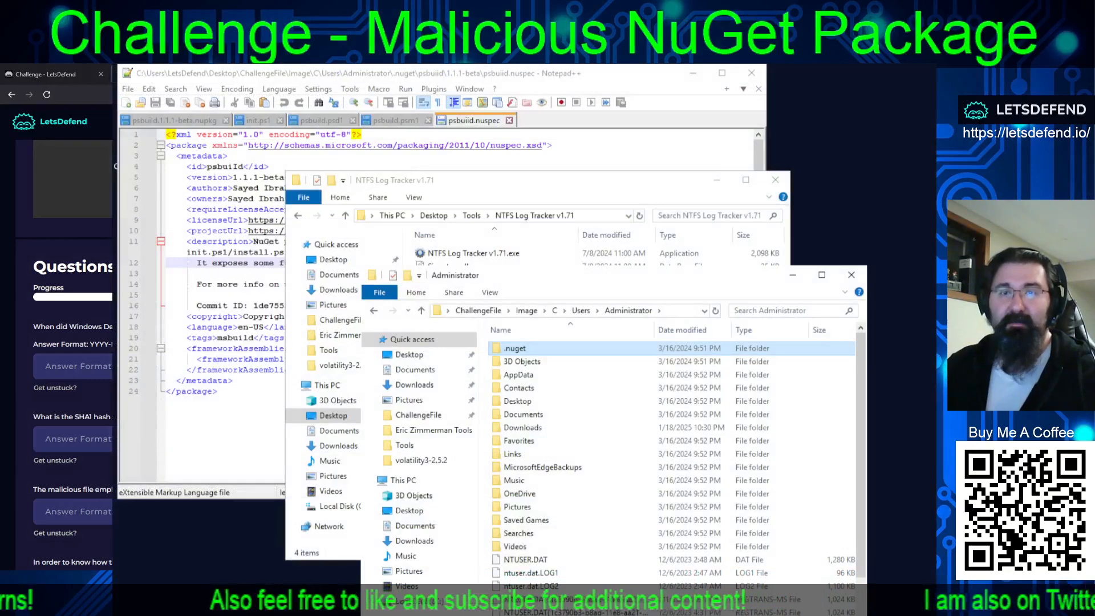
left_click(478, 310)
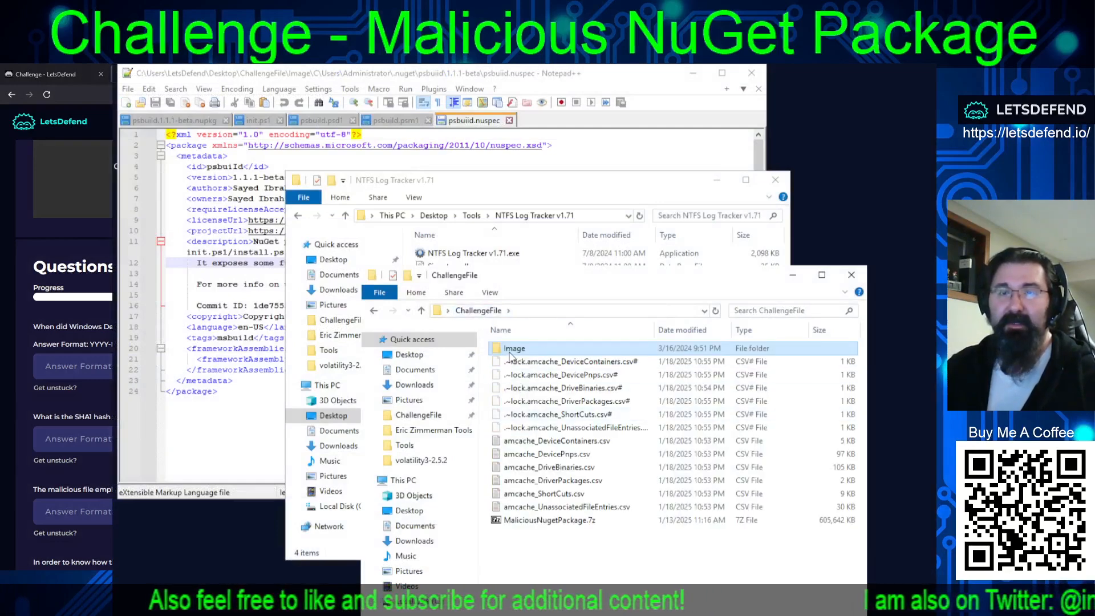
double_click(512, 349)
double_click(505, 349)
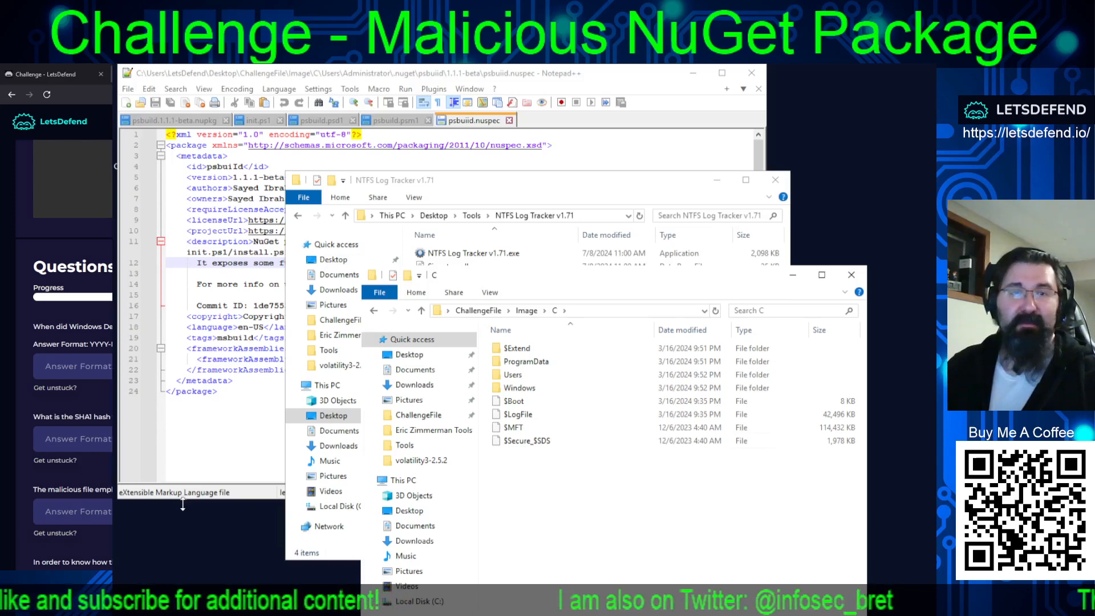
double_click(518, 391)
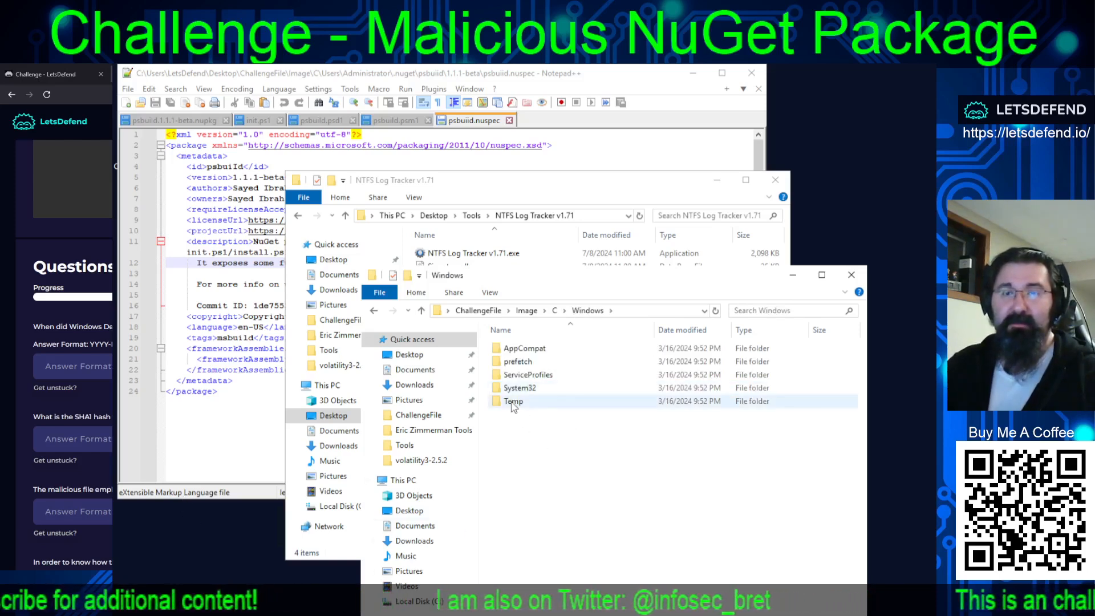
double_click(513, 391)
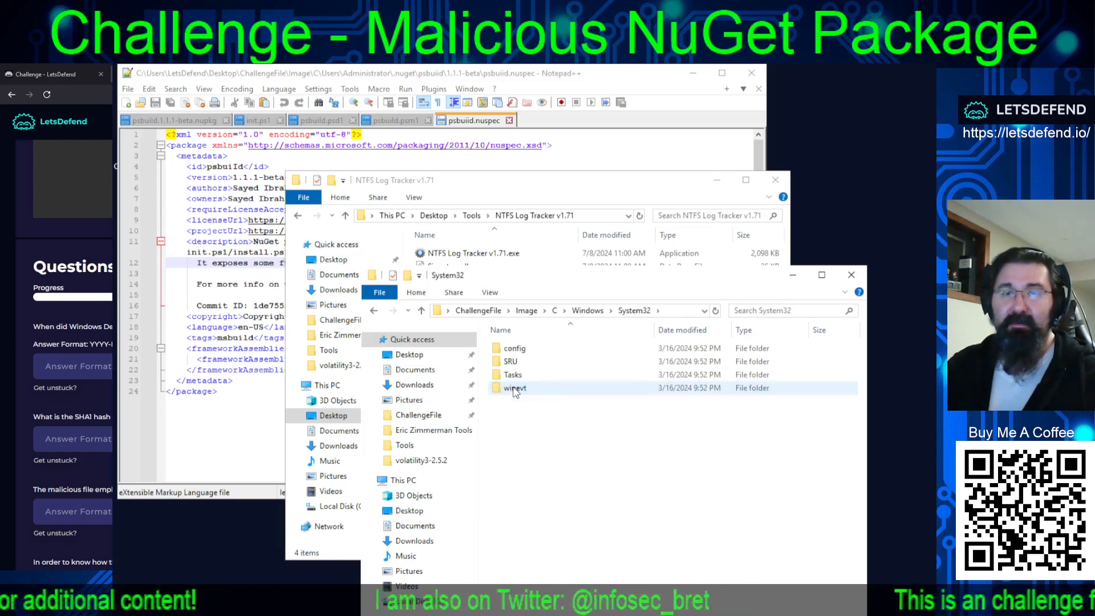
double_click(514, 388)
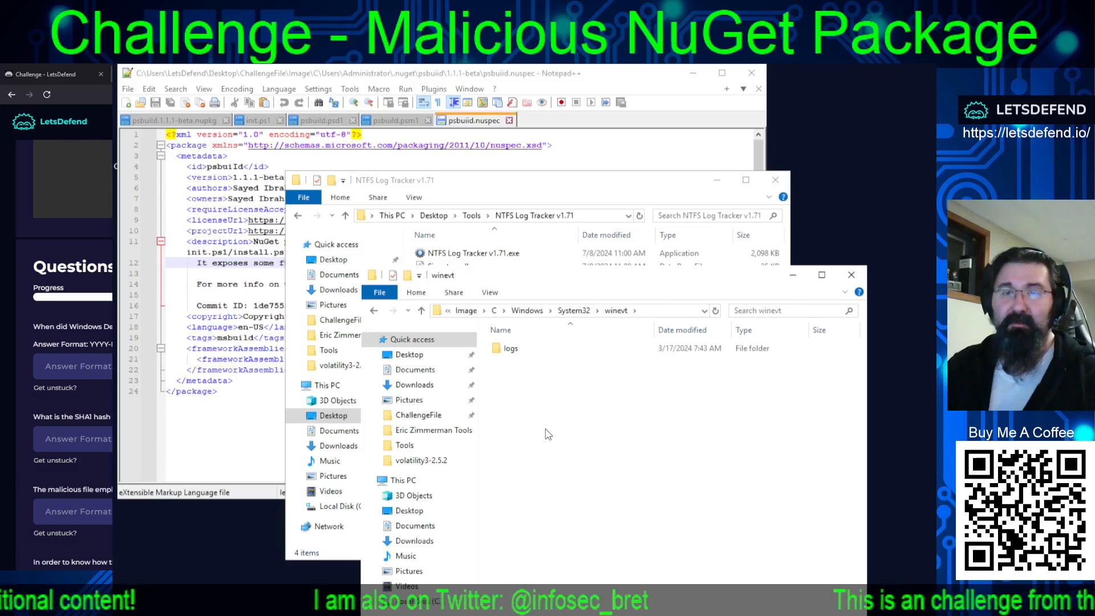
double_click(515, 350)
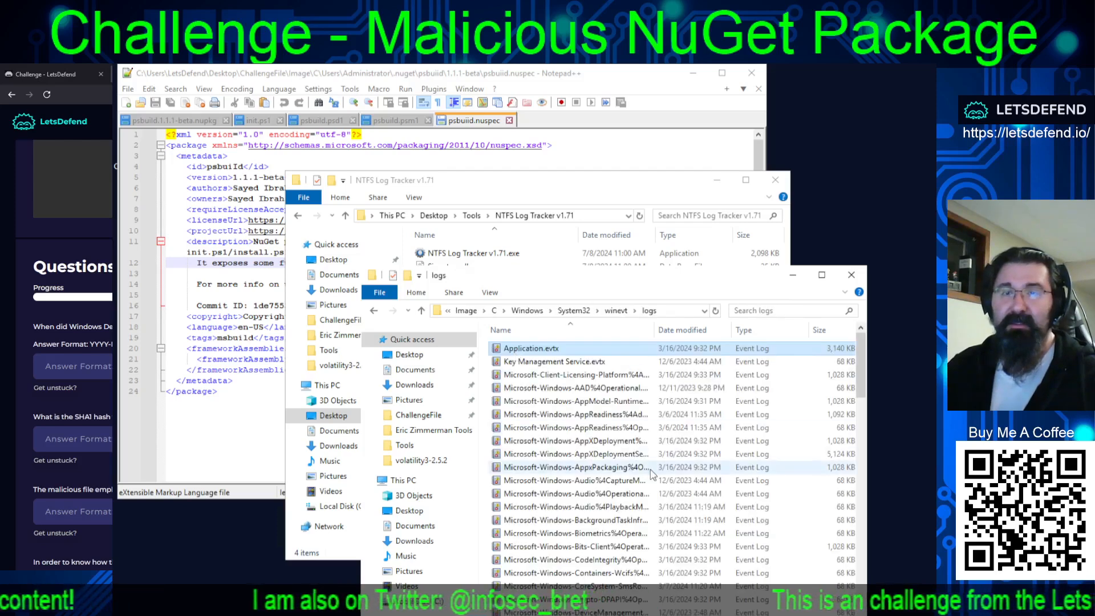
scroll(653, 474, "down", 20)
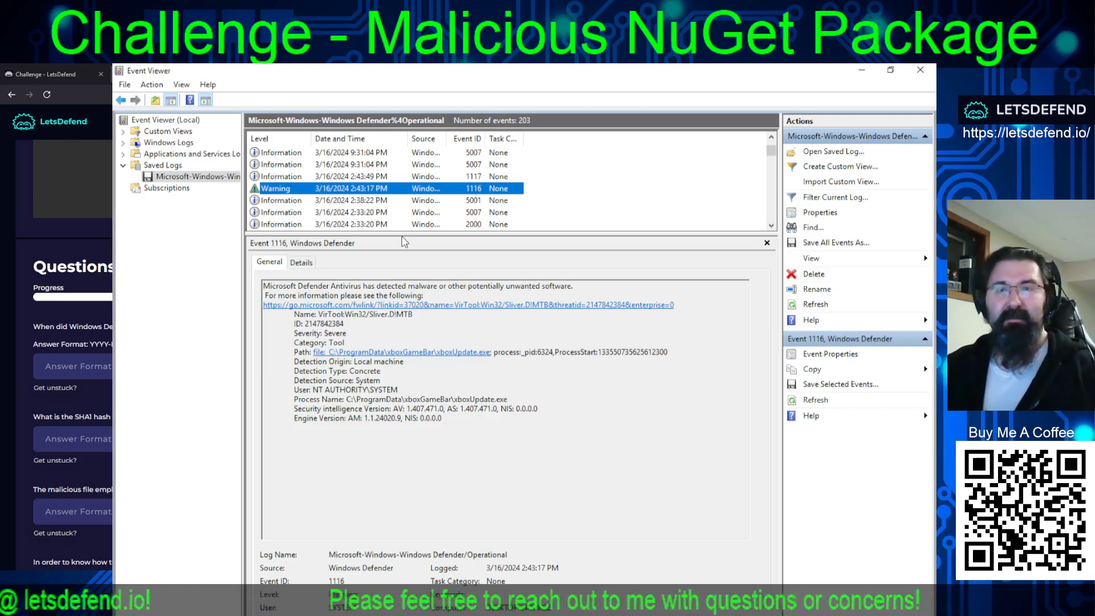
Submit the logged time of Windows Defender event 1116 as the first question's answer, written as 3/16/2024T14:43:17.
left_click(542, 569)
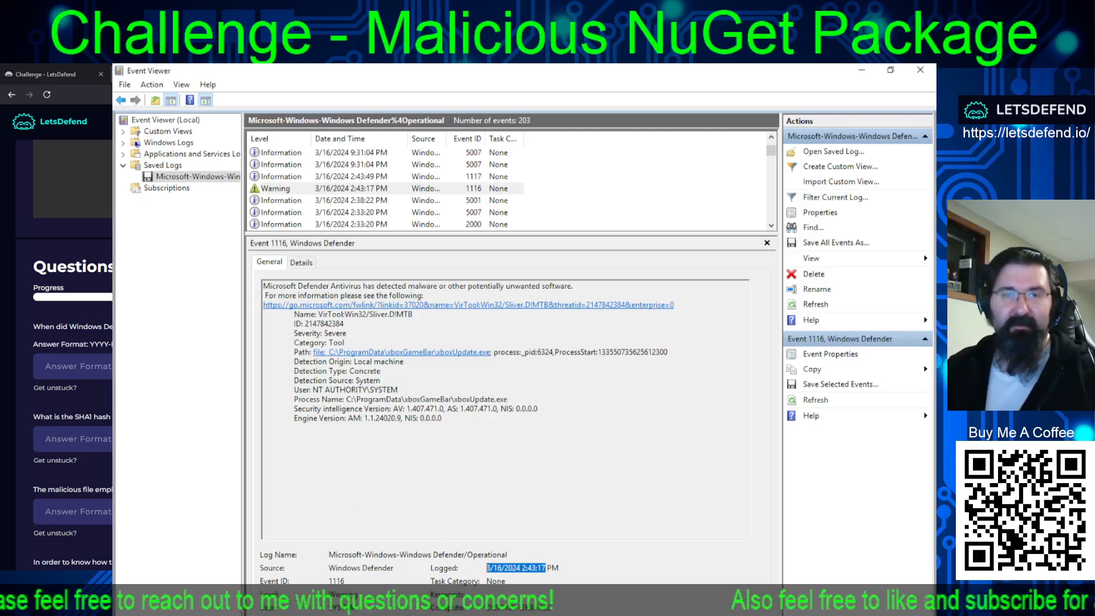
type("3/16/2024 2:43:17")
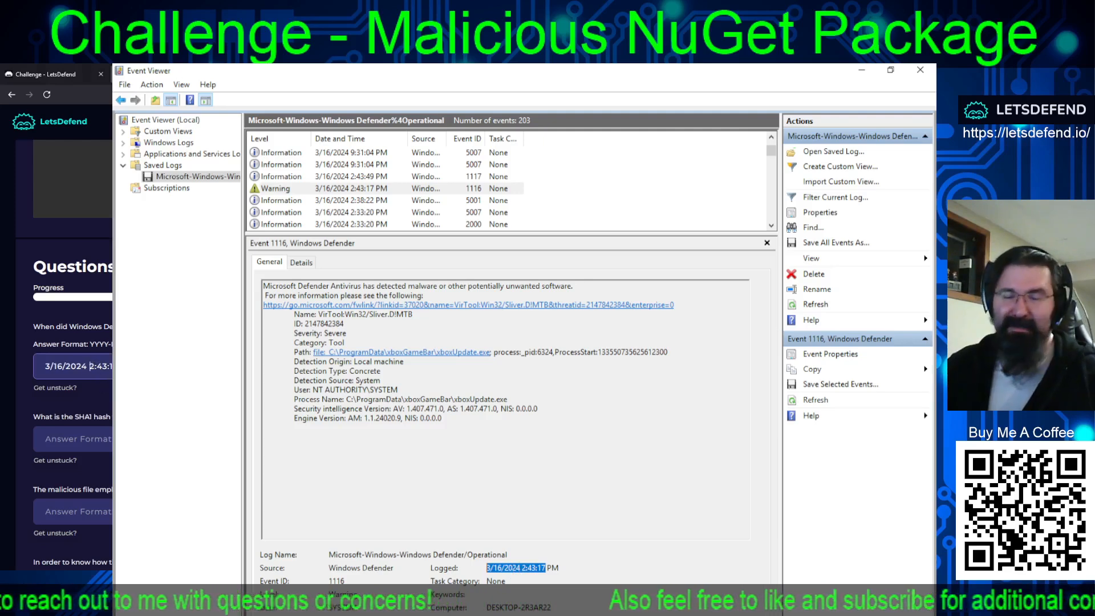
left_click(87, 365)
type("T")
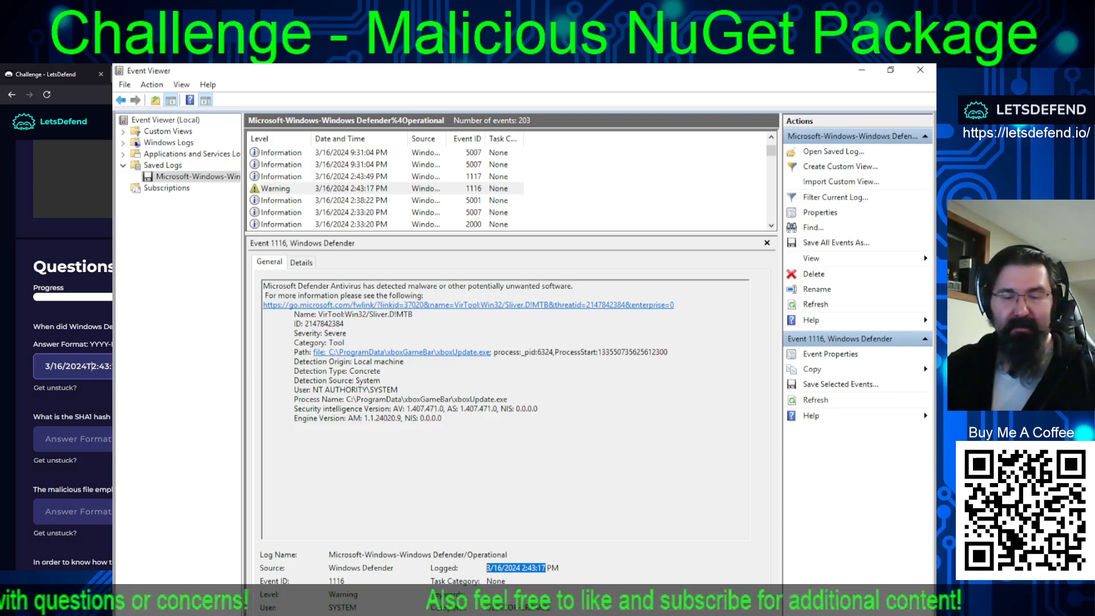
key("Delete")
type("14")
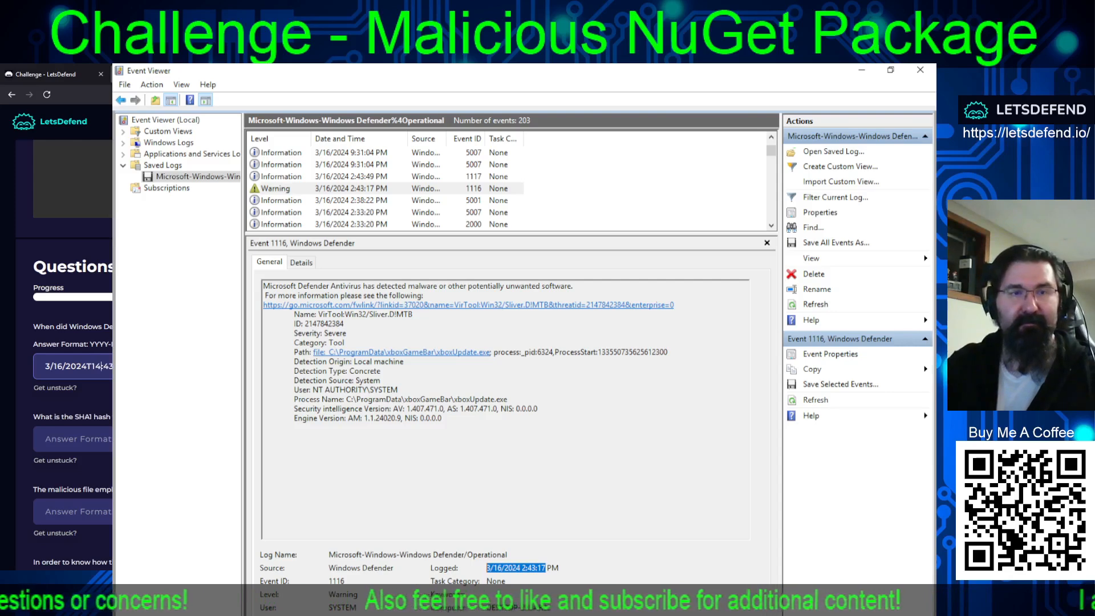
key("Return")
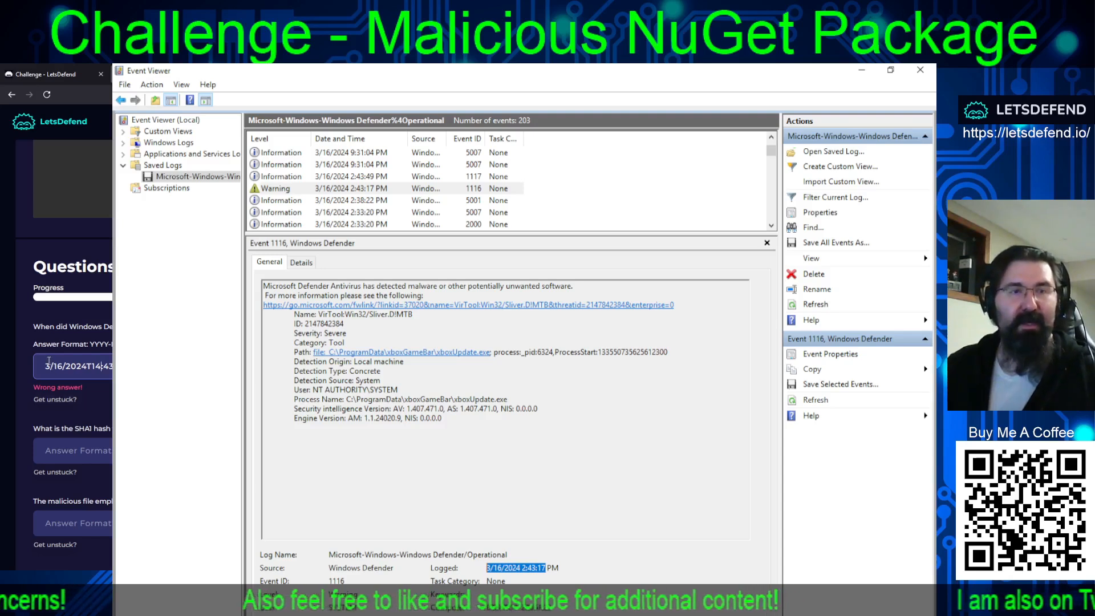
Insert the year and month as 2024-03- at the start of the first question's answer.
key("Home")
type("02")
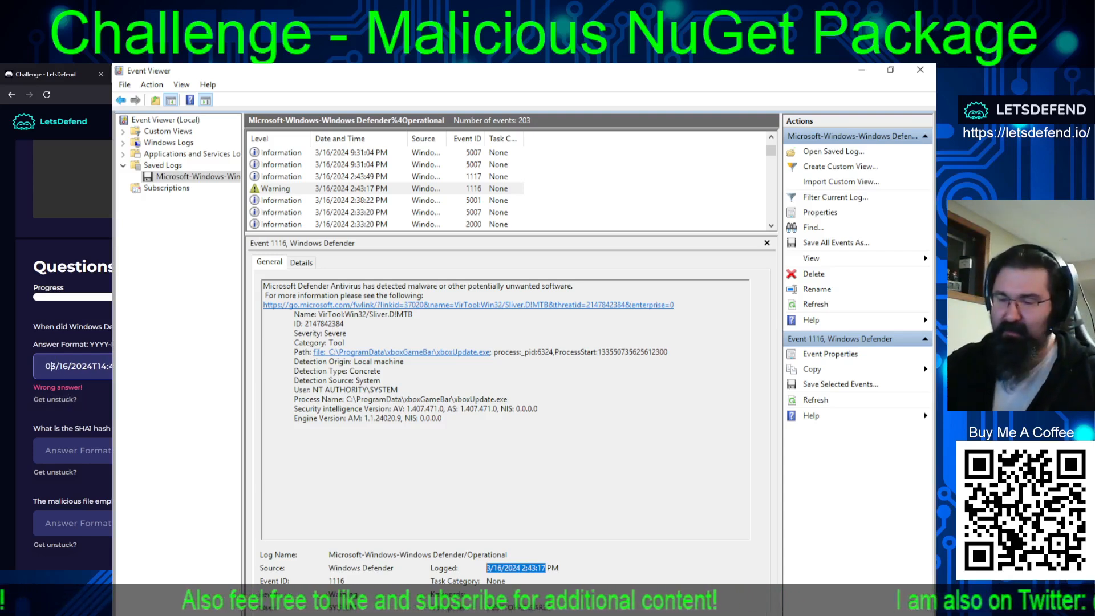
key("BackSpace")
key("BackSpace")
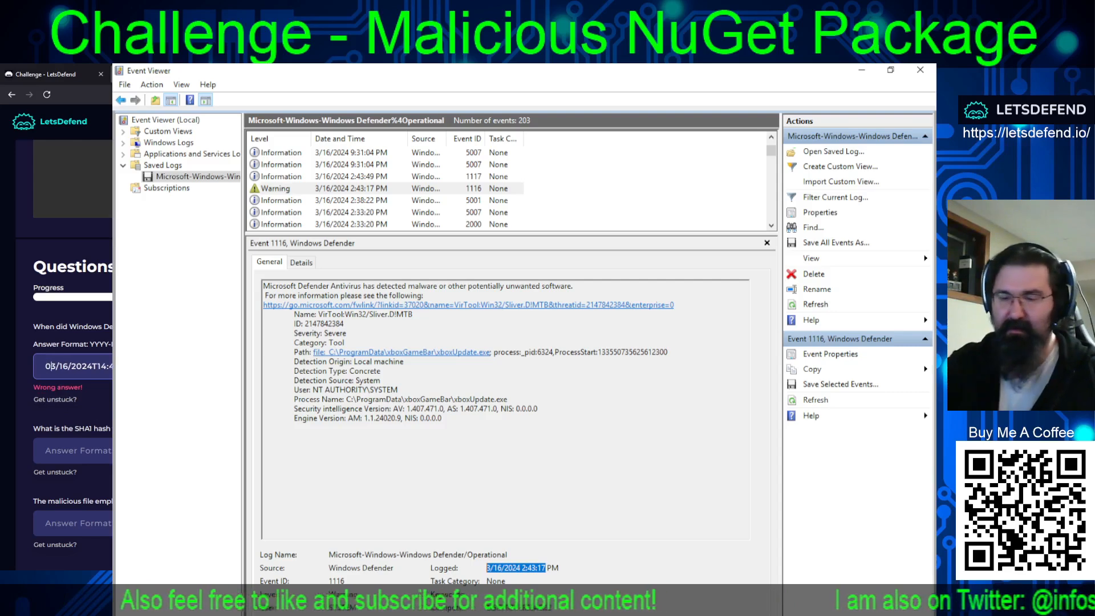
type("2024")
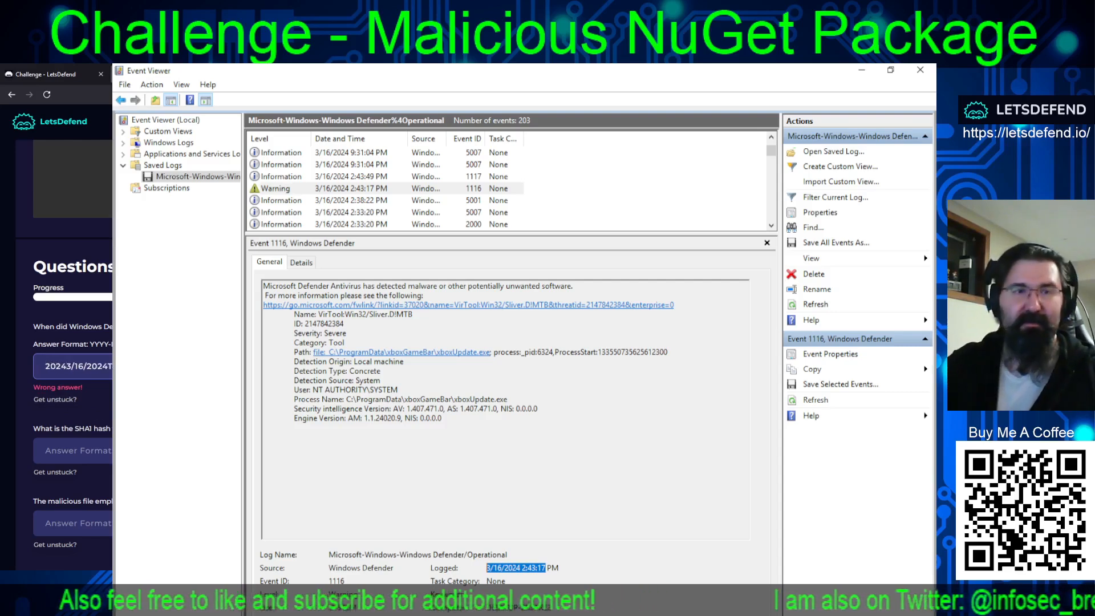
type("-")
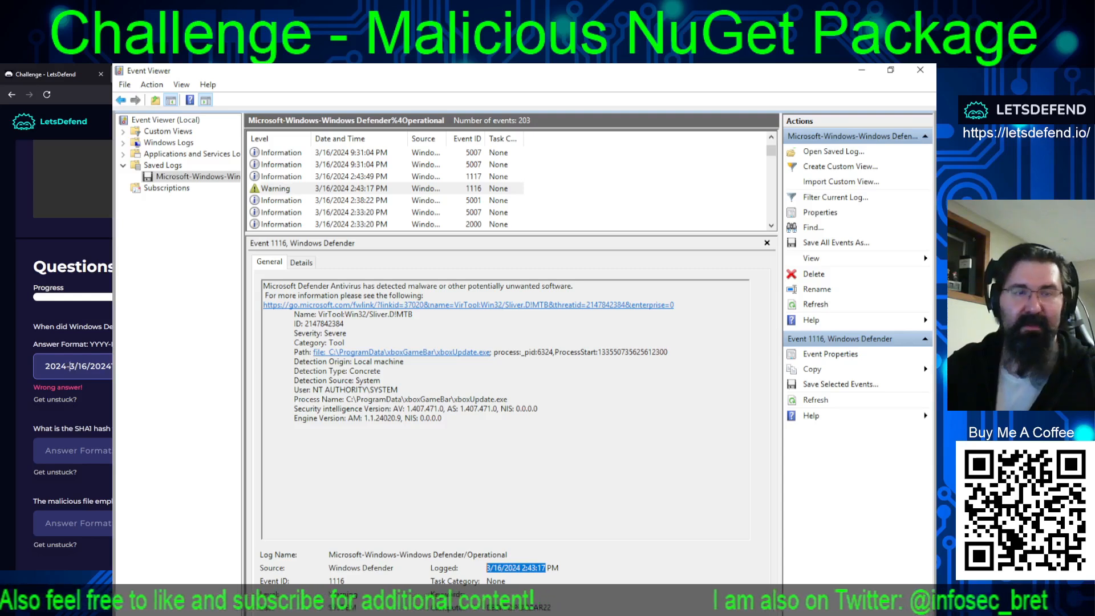
type("03-")
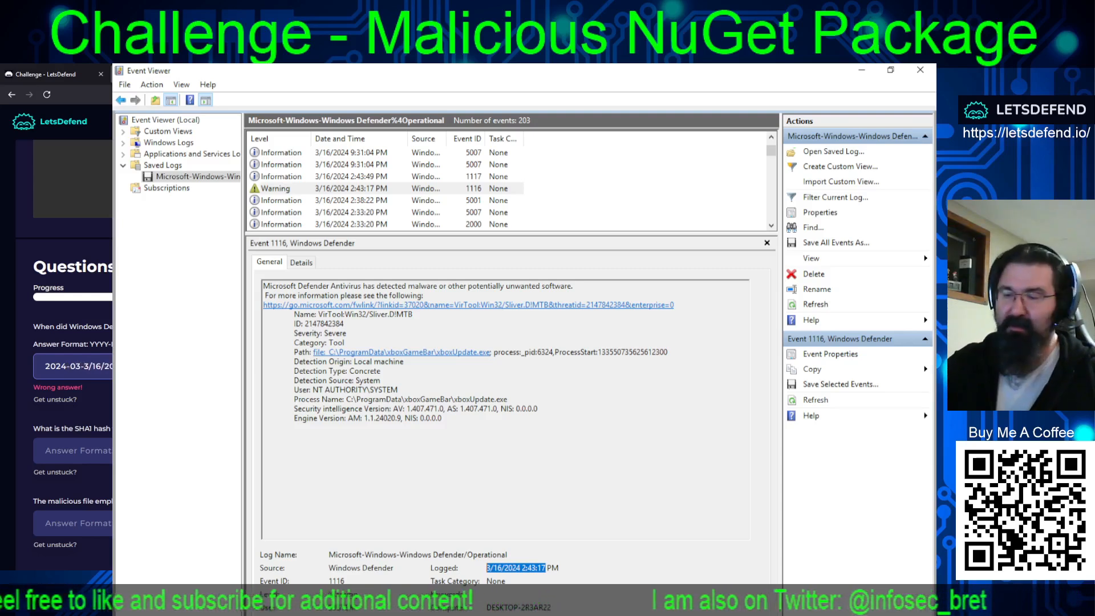
Remove the leftover 3/ and /2024 so the first answer reads 2024-03-16T14:43:17, and resubmit it.
key("Delete")
key("Delete")
key("Right")
key("Right")
key("Delete")
key("Delete")
key("Delete")
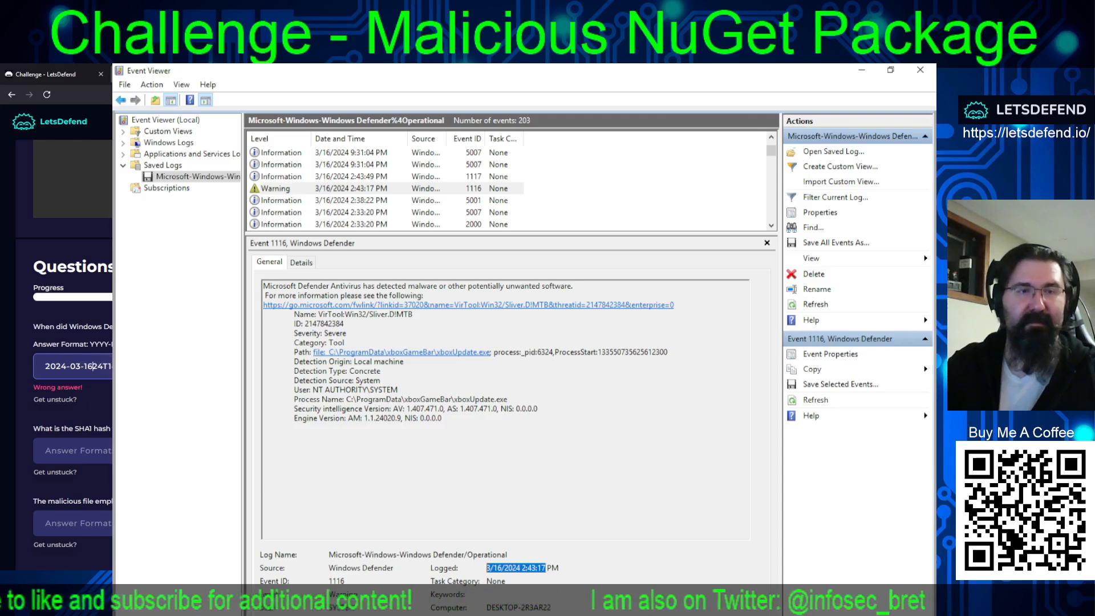
key("Delete")
key("Delete")
key("Return")
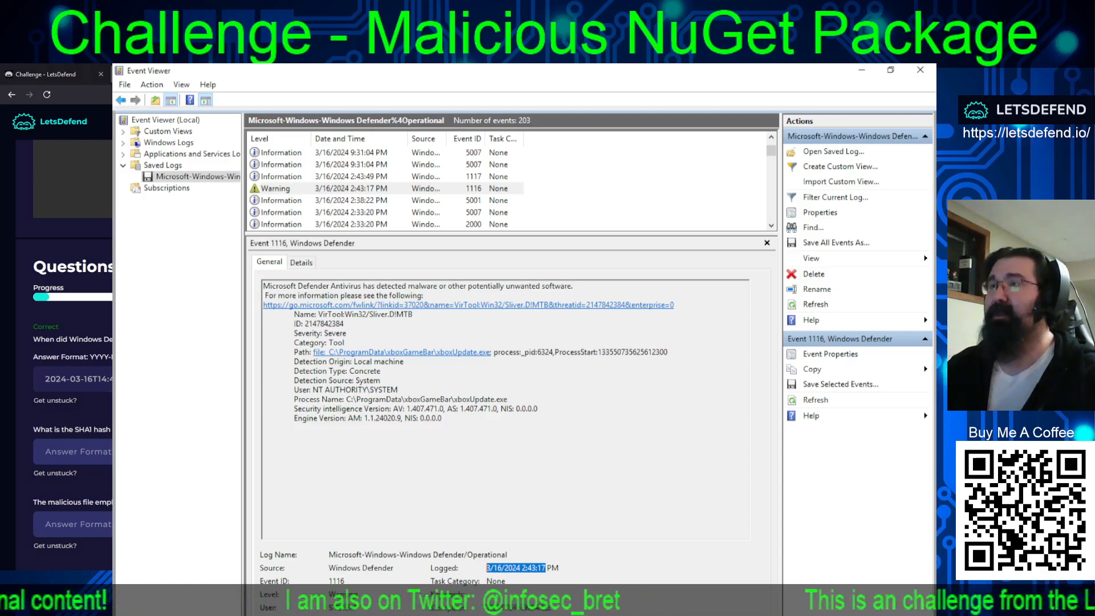
Read the upcoming questions on the challenge page, from the malicious file's SHA1 hash to the PowerShell script name, and return to the lab machine.
key("alt+Tab")
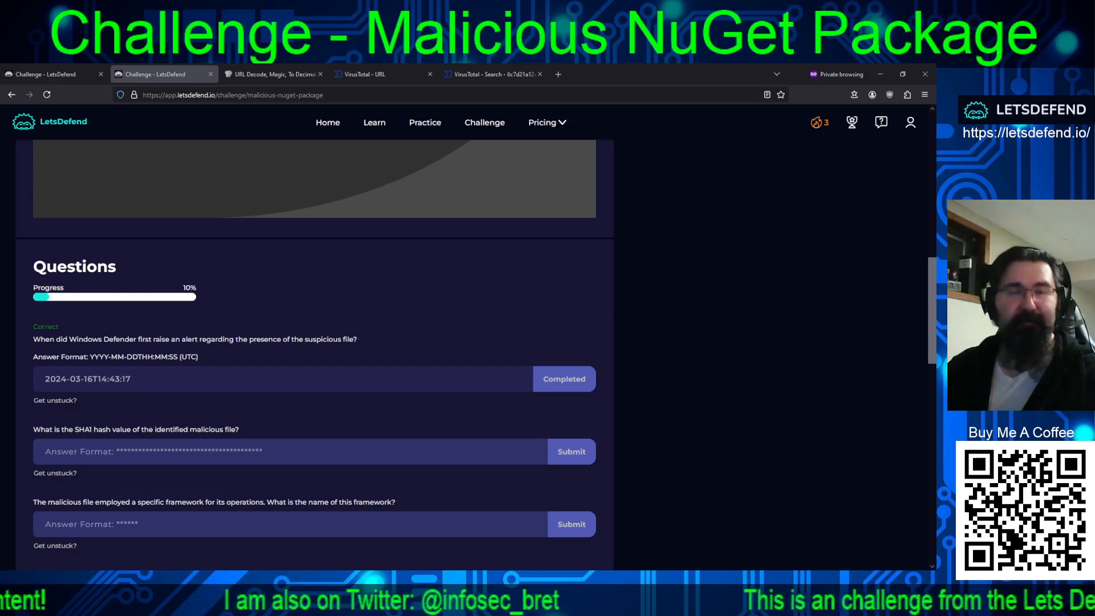
scroll(315, 344, "down", 2)
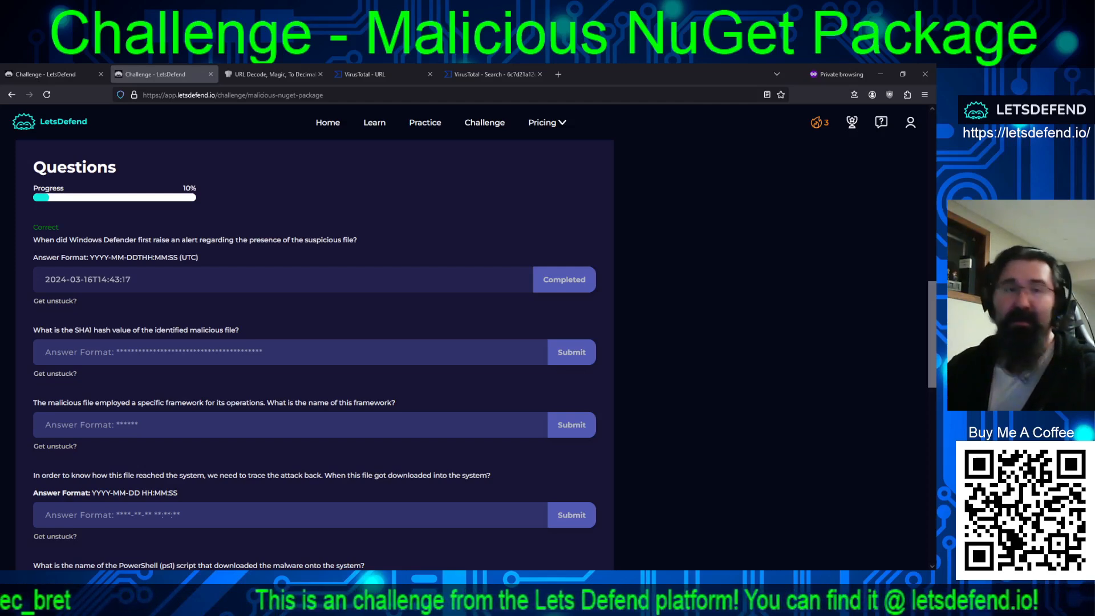
scroll(315, 341, "down", 1)
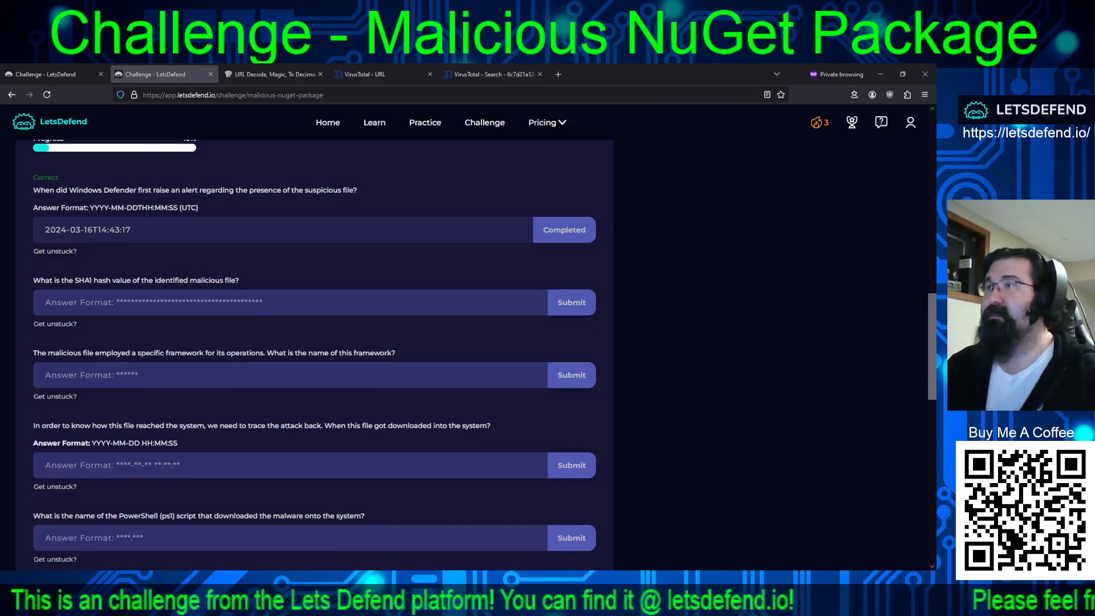
key("alt+Tab")
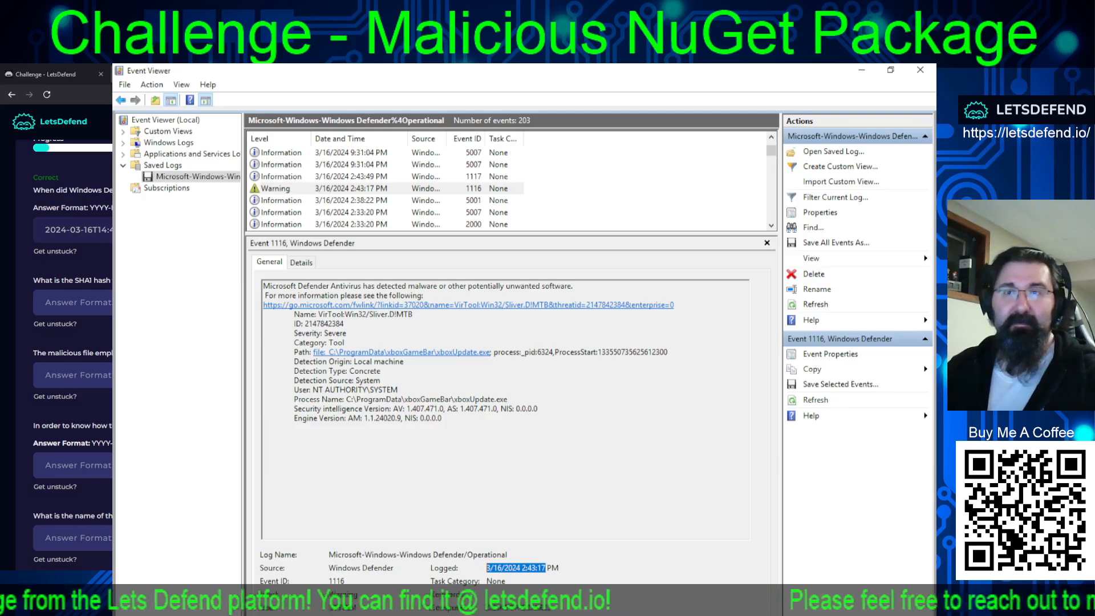
Minimize Event Viewer and open MPLog-20231206-044317.log from the image's C\ProgramData\Microsoft\Windows Defender\Support folder.
left_click(861, 70)
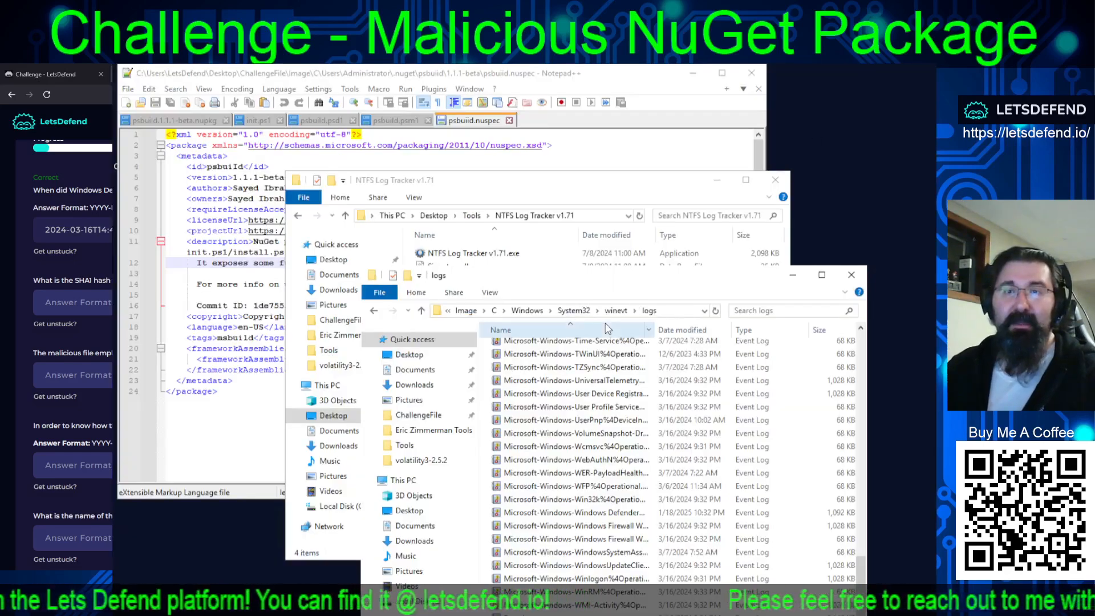
left_click(521, 317)
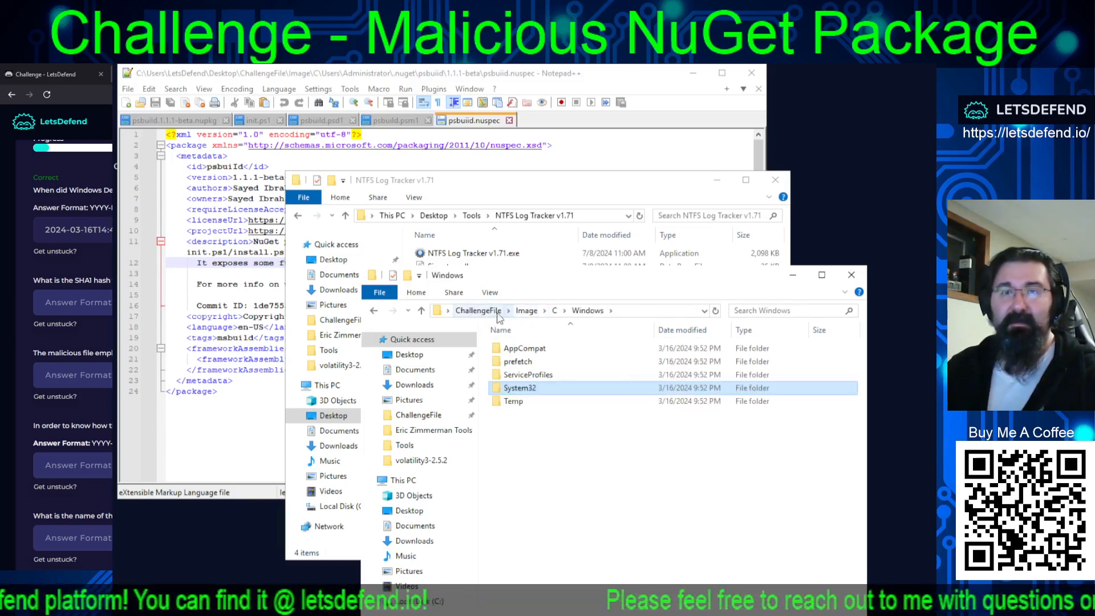
left_click(554, 310)
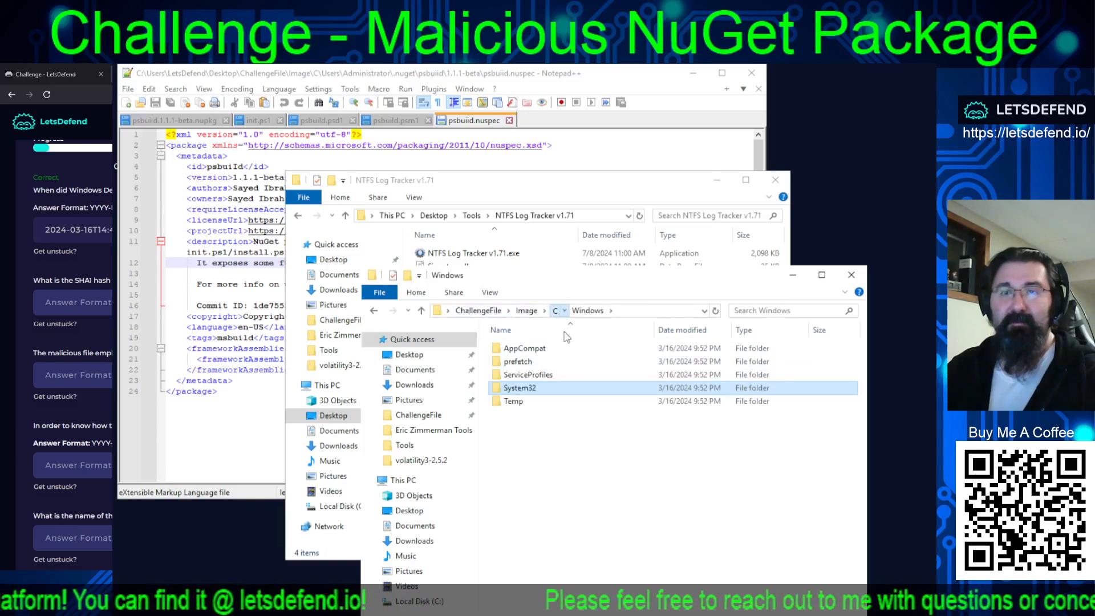
left_click(525, 362)
double_click(525, 361)
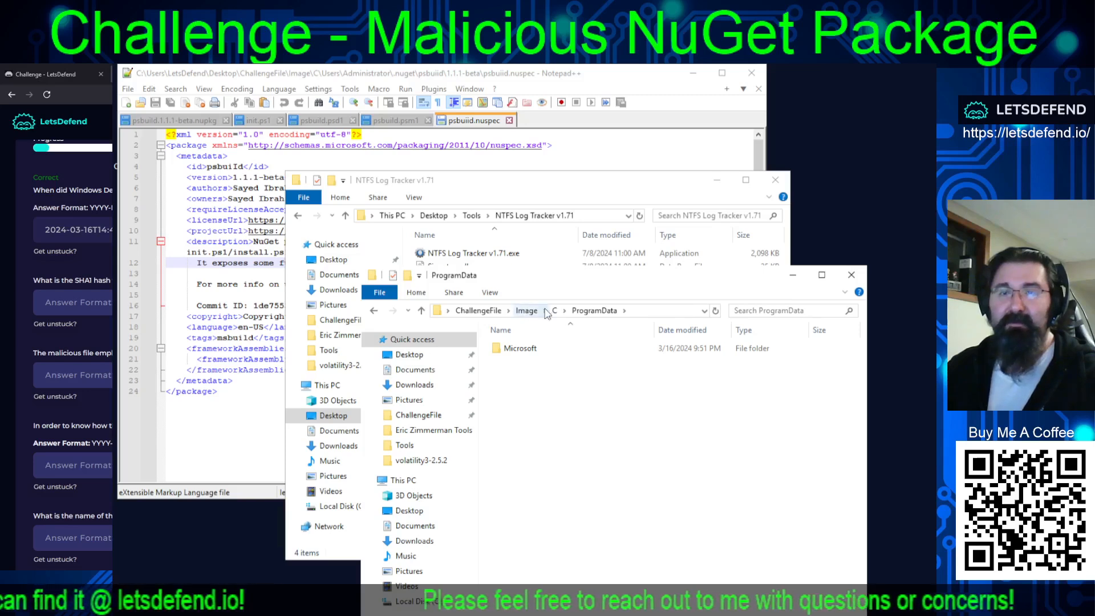
double_click(509, 352)
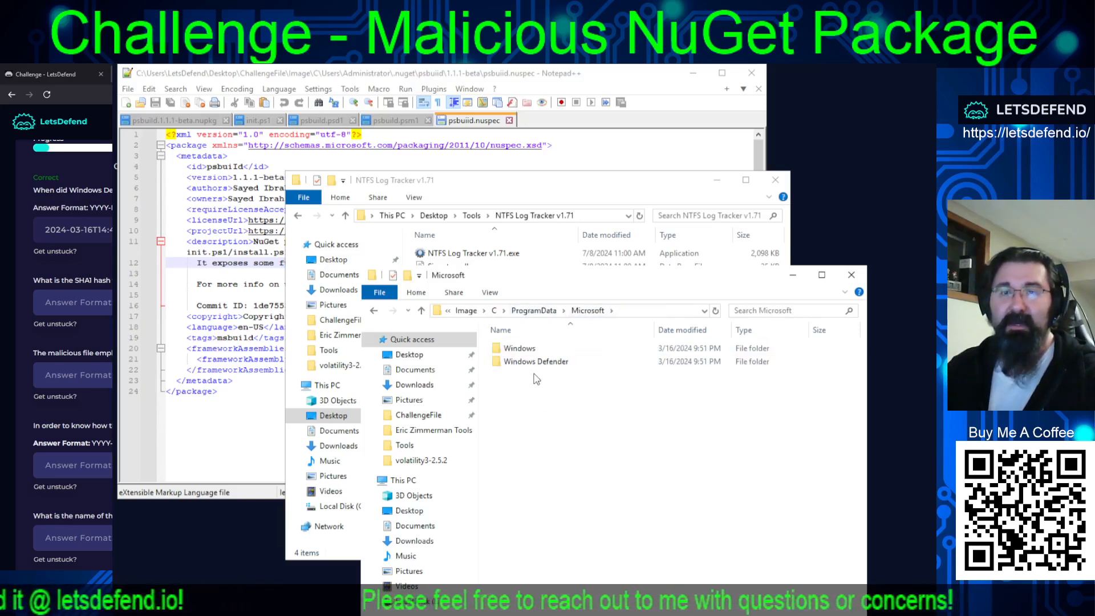
left_click(518, 365)
double_click(517, 366)
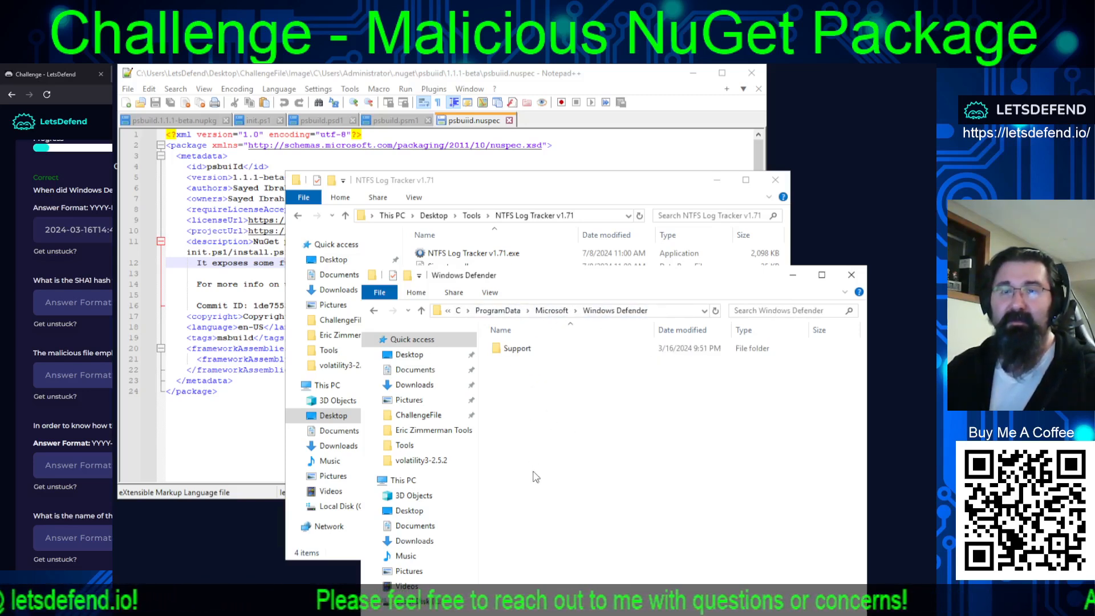
double_click(512, 354)
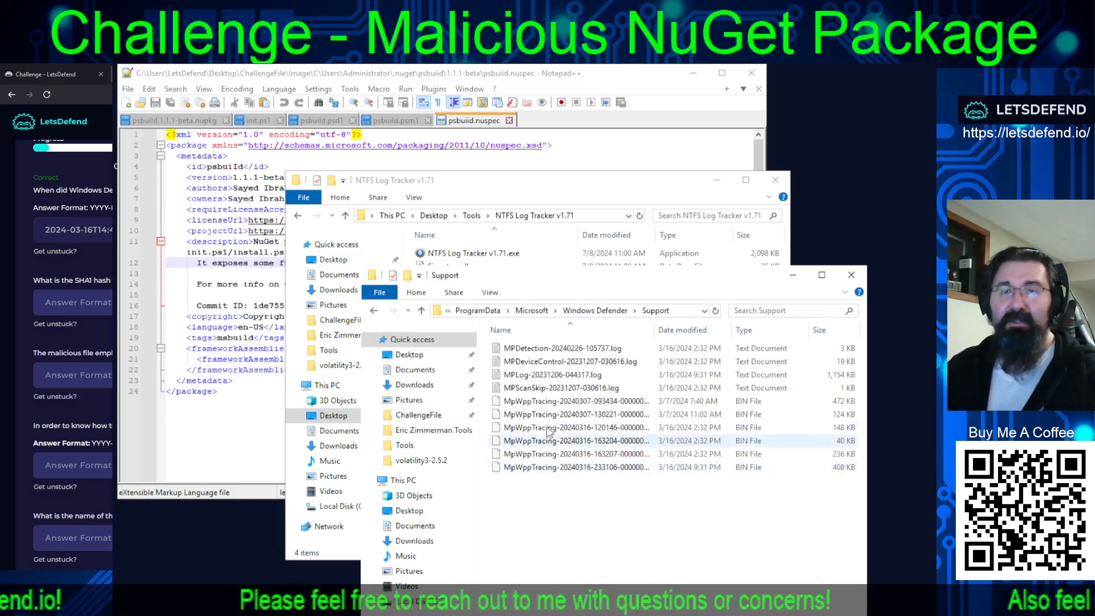
double_click(535, 377)
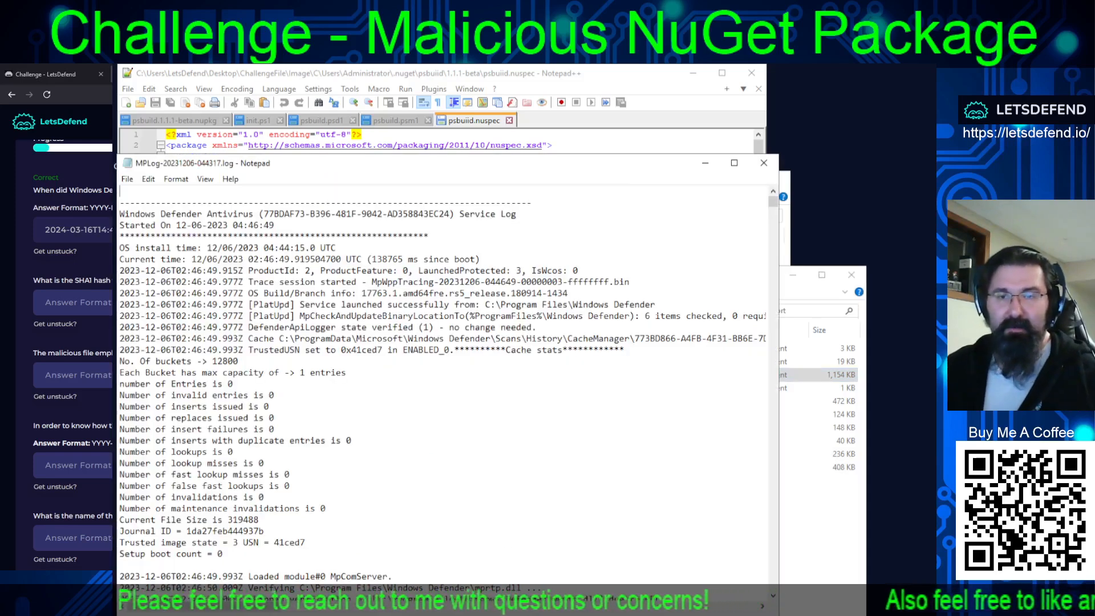
Switch to the other open MPLog-20231206-044317.log window and locate the SHA1 in the SDN query entry for xboxUpdate.exe.
left_click(631, 615)
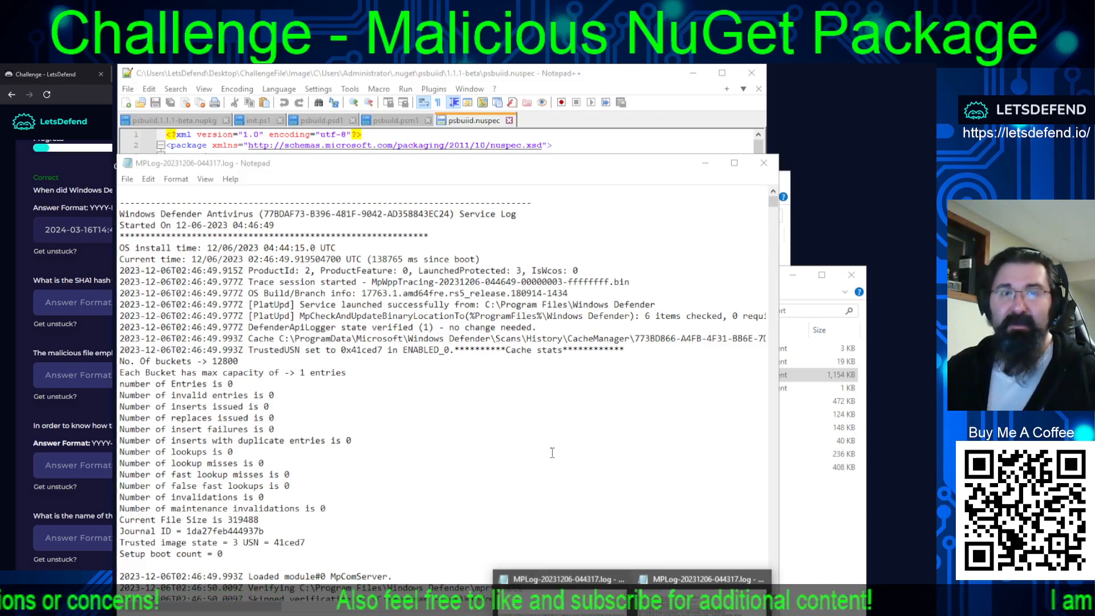
scroll(552, 452, "down", 20)
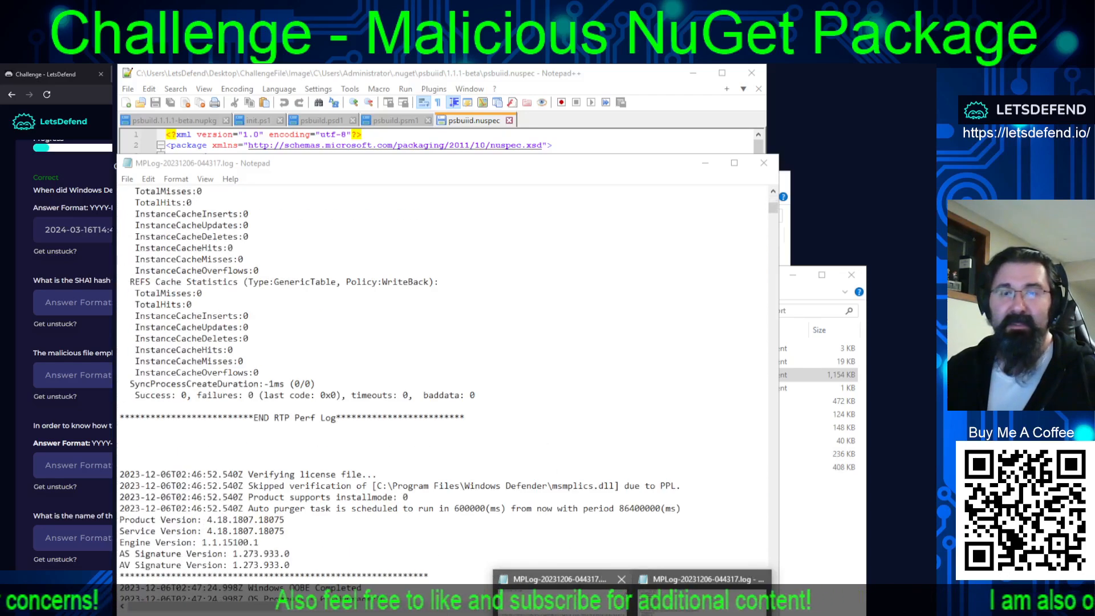
left_click(562, 601)
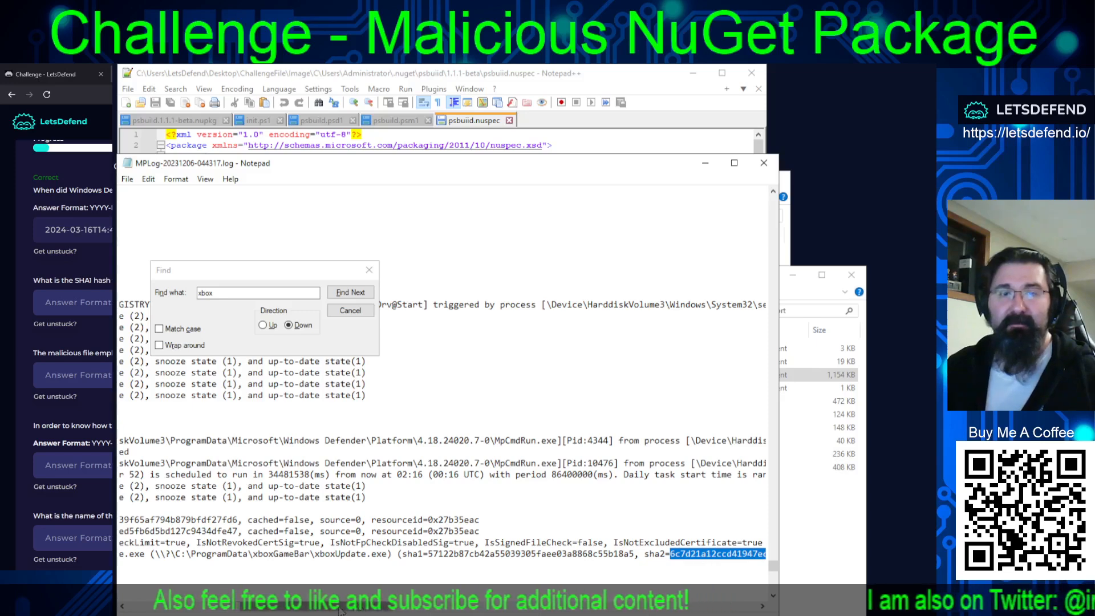
left_click_drag(340, 610, 249, 612)
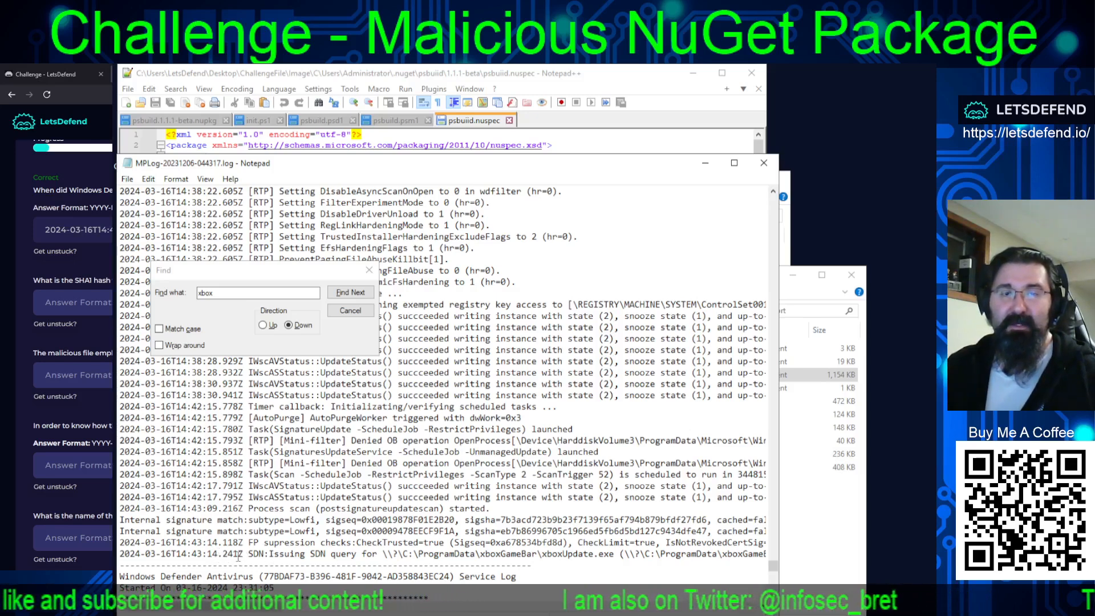
left_click_drag(218, 611, 275, 607)
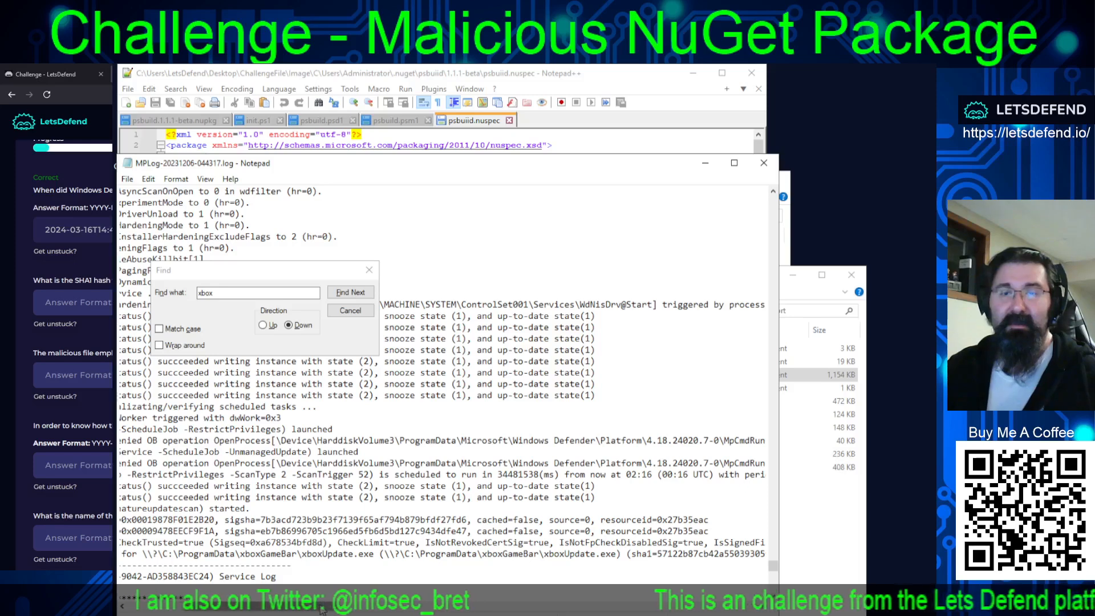
left_click_drag(322, 610, 425, 605)
left_click_drag(425, 599, 426, 576)
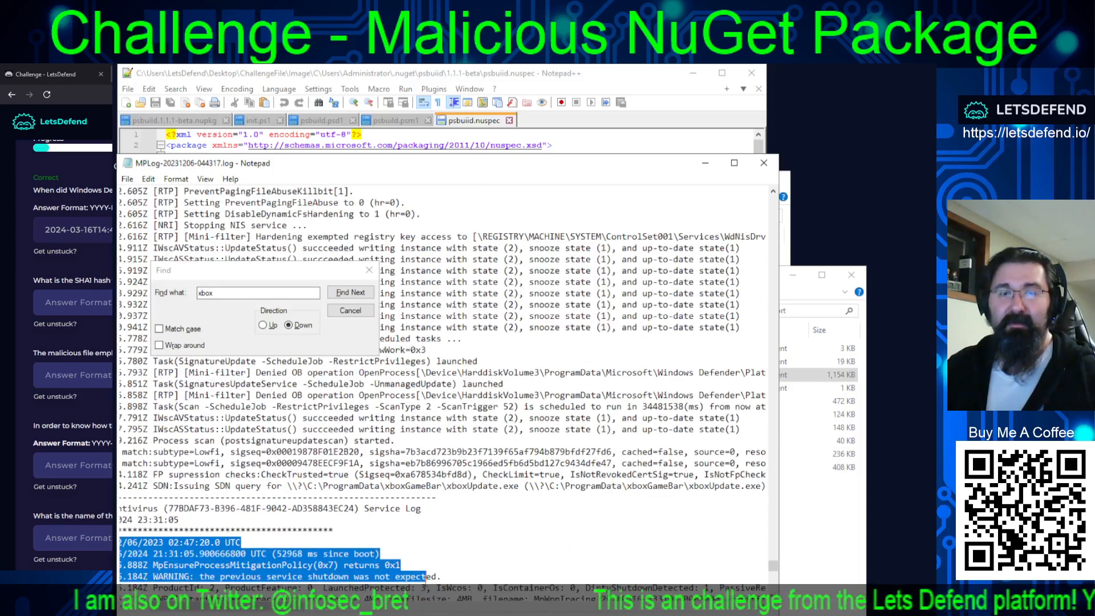
left_click(426, 577)
left_click_drag(396, 484, 699, 475)
left_click_drag(288, 610, 432, 603)
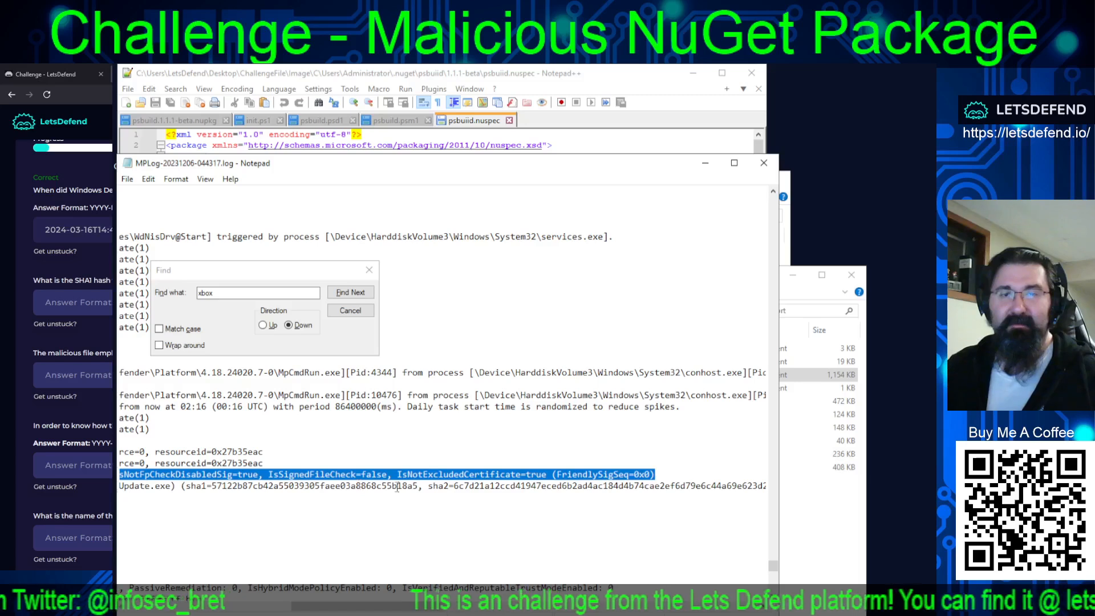
Copy the xboxUpdate.exe SHA1, 57122b87cb42a55039305faee03a8868c55b18a5, from the log and submit it as the second question's answer.
left_click_drag(419, 486, 213, 487)
key("ctrl+c")
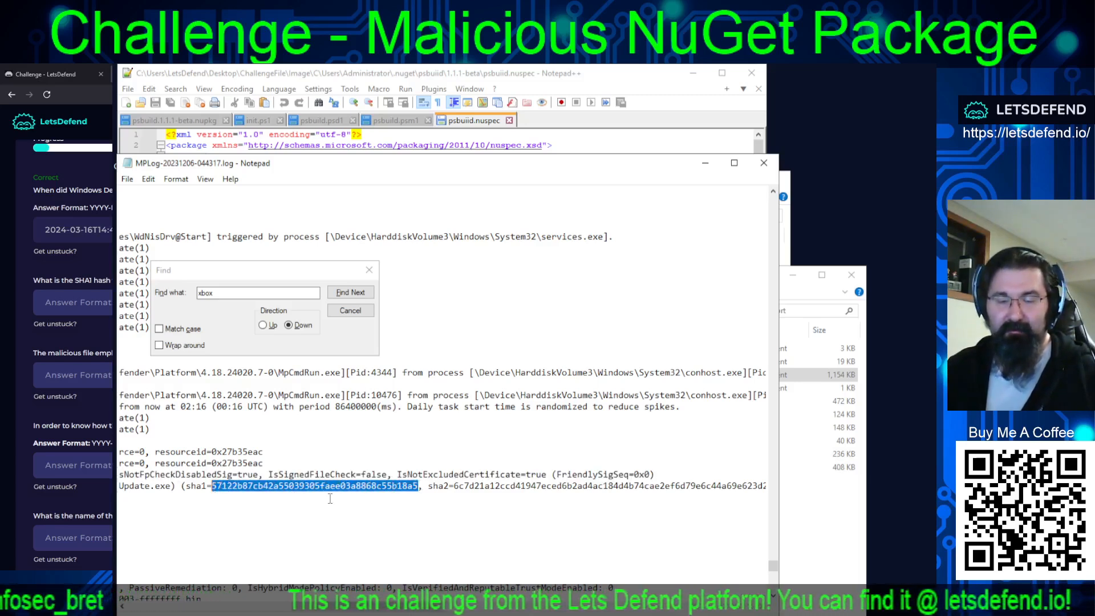
left_click(74, 303)
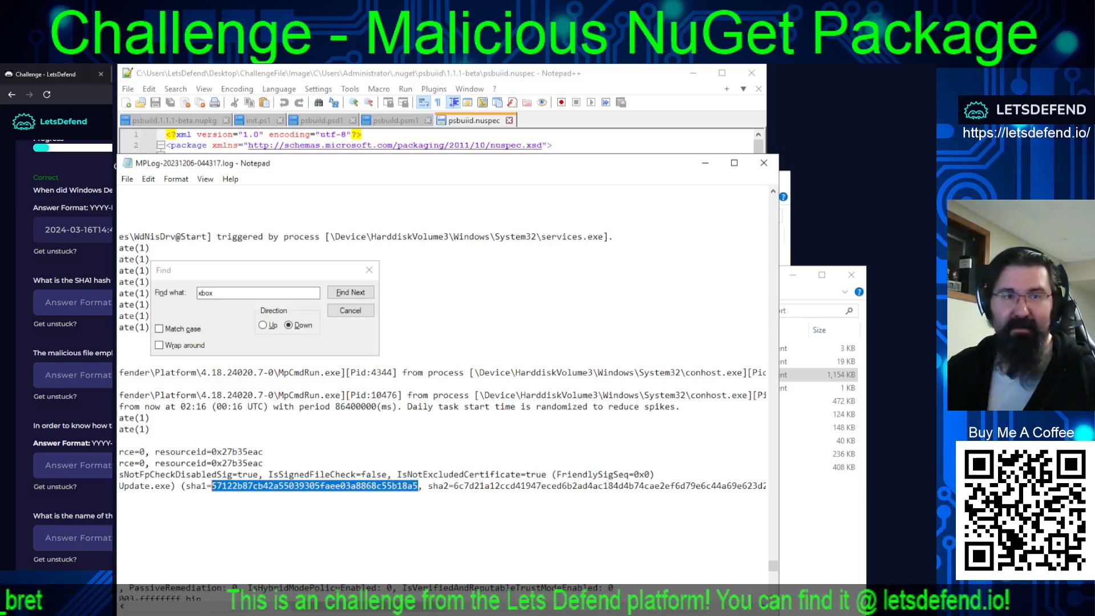
key("ctrl+v")
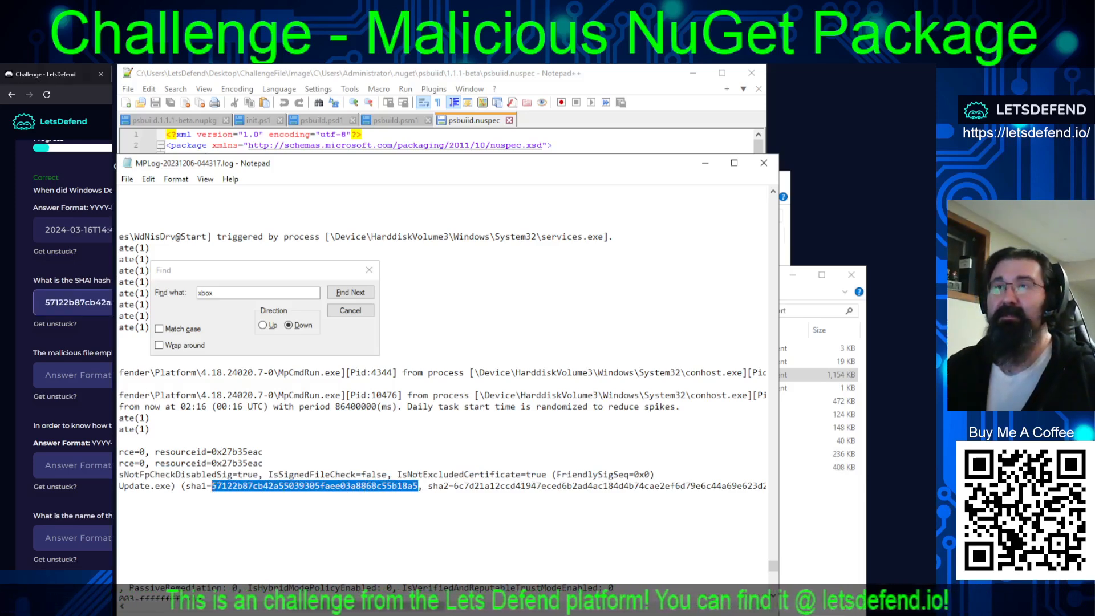
key("Return")
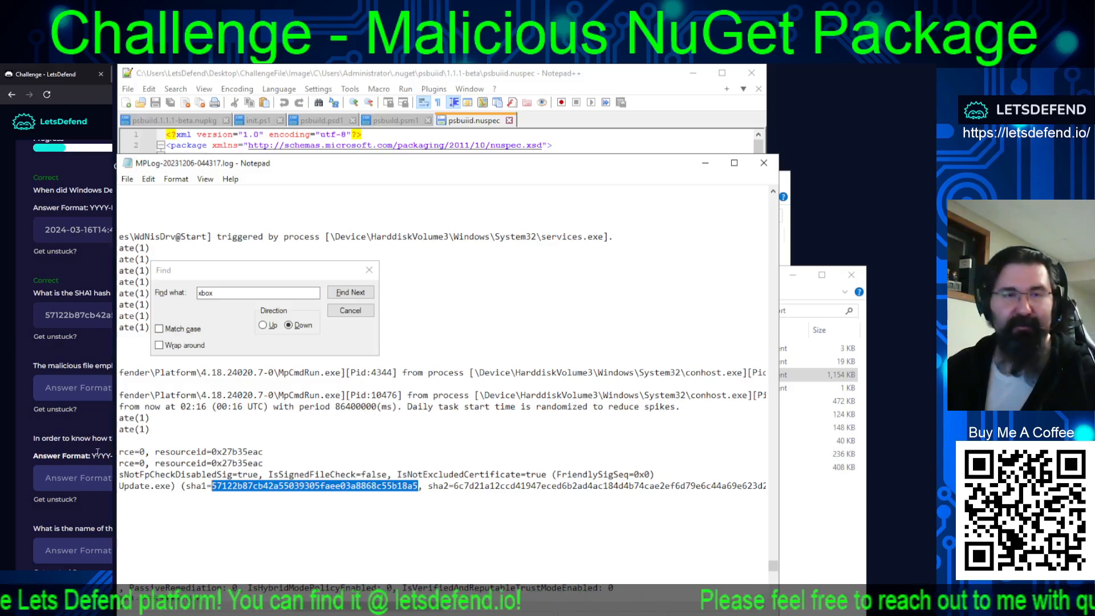
Try nuget as the answer to the malicious file's framework question, and clear the field.
left_click(101, 395)
type("nu")
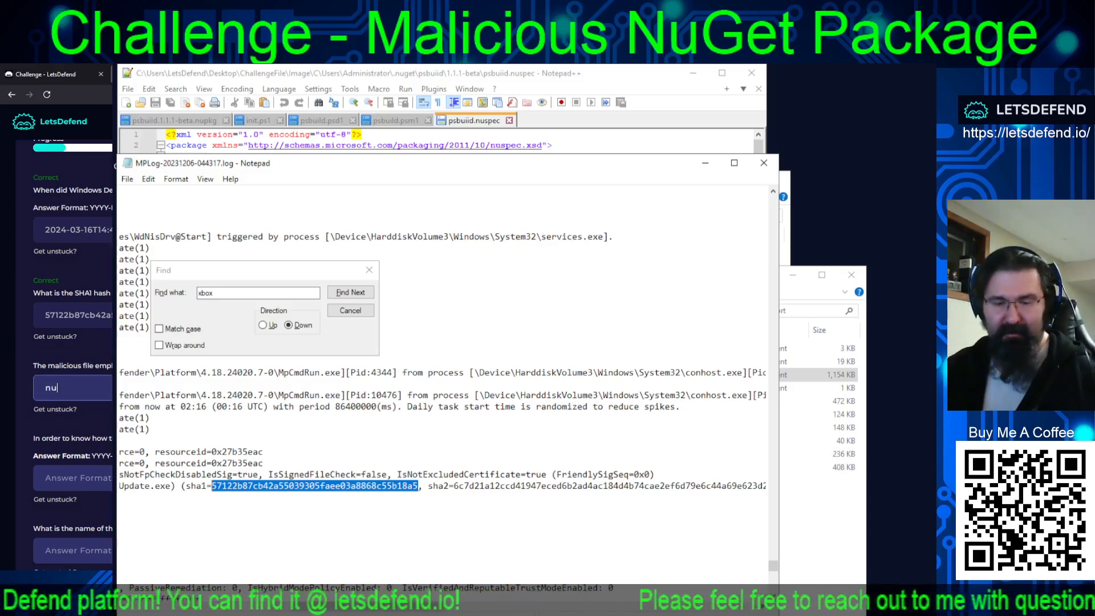
type("get")
key("Return")
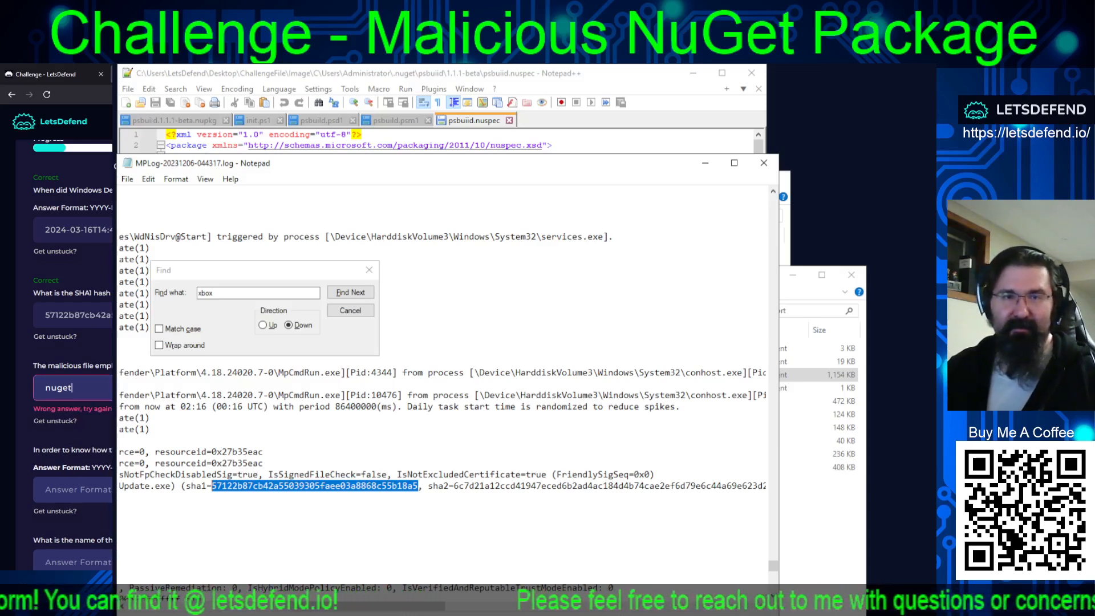
key("ctrl+a")
key("BackSpace")
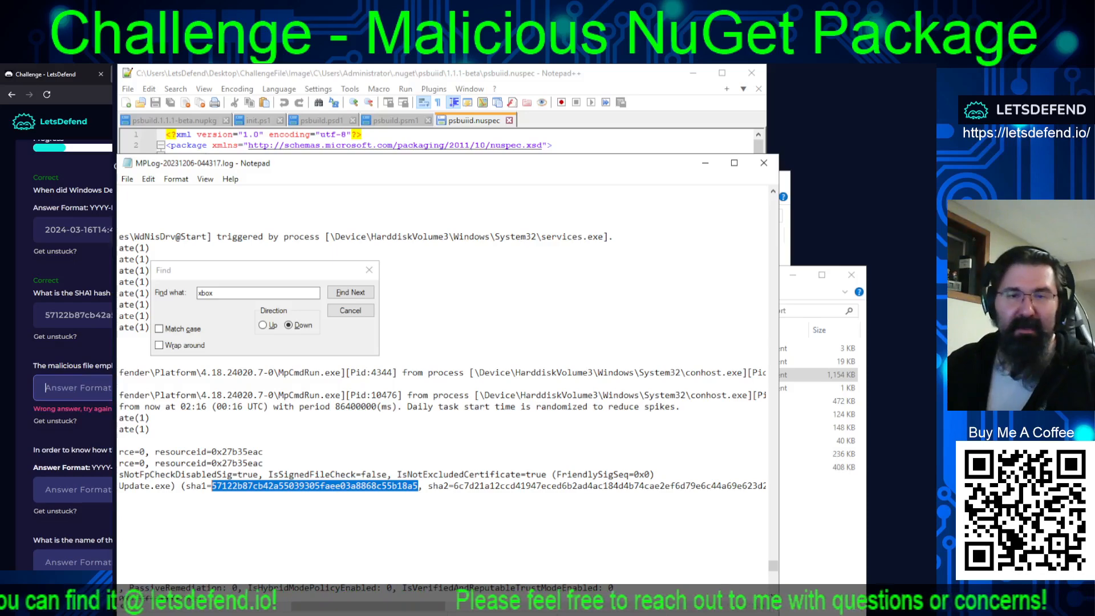
Close both MPLog windows and open the image's C\Users\Administrator\Downloads folder.
left_click(763, 162)
left_click(763, 163)
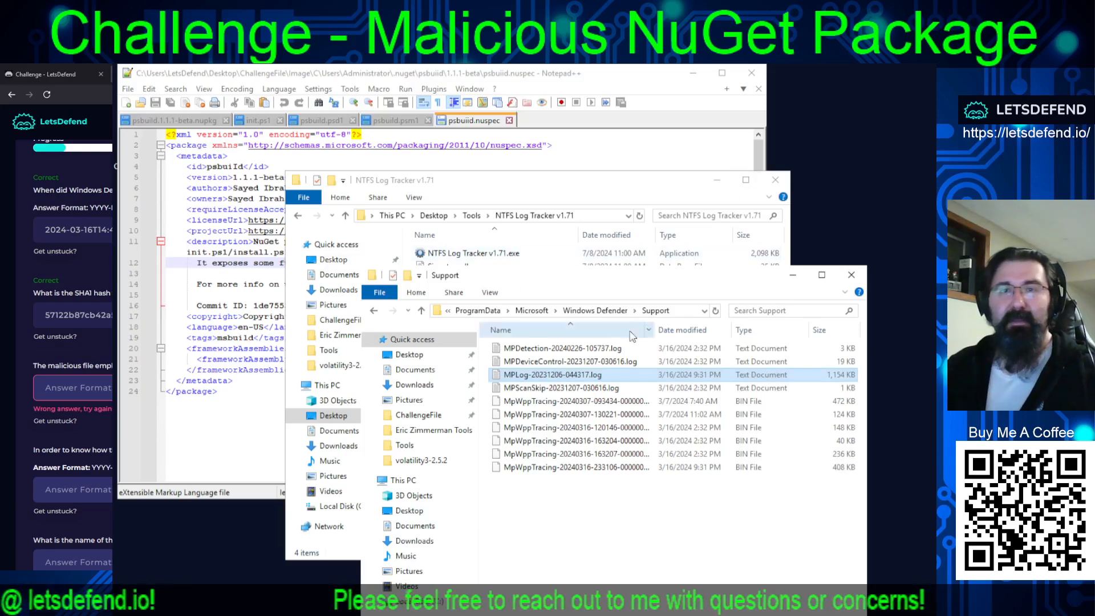
left_click(491, 312)
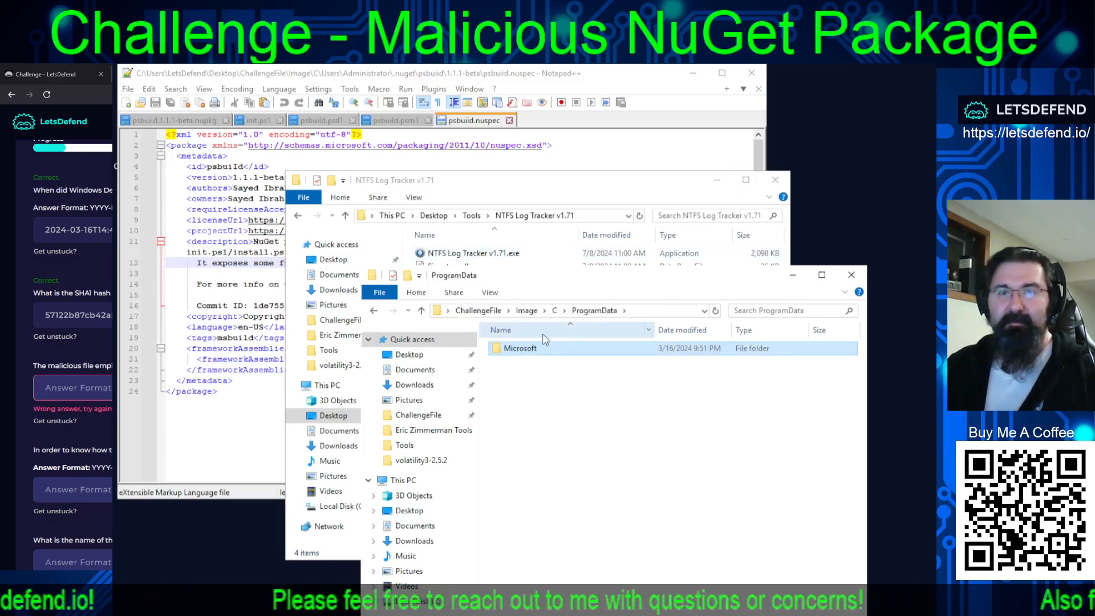
left_click(554, 310)
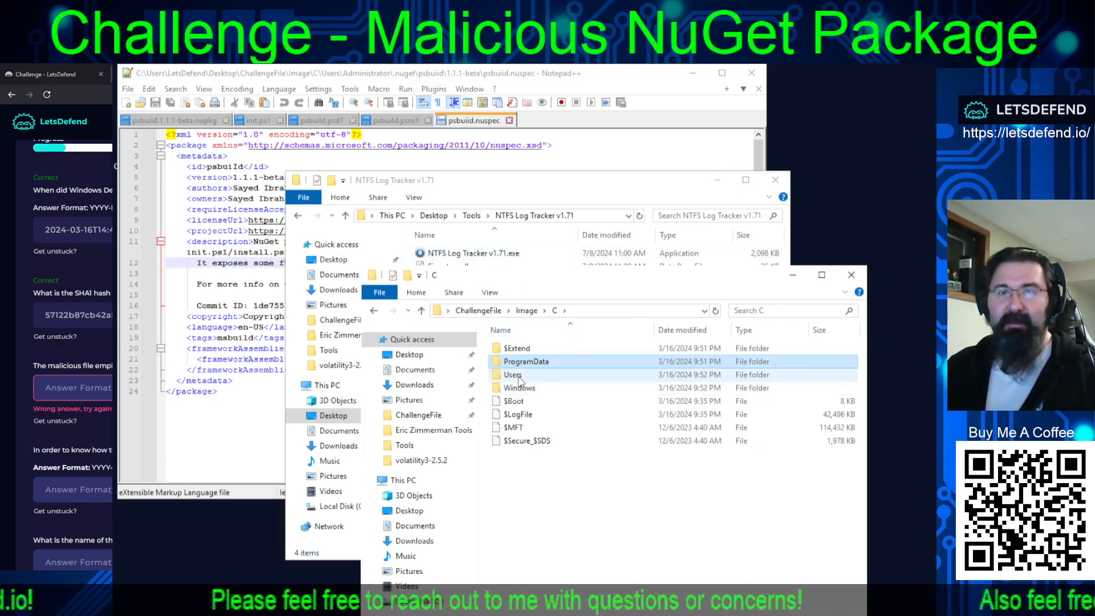
double_click(570, 374)
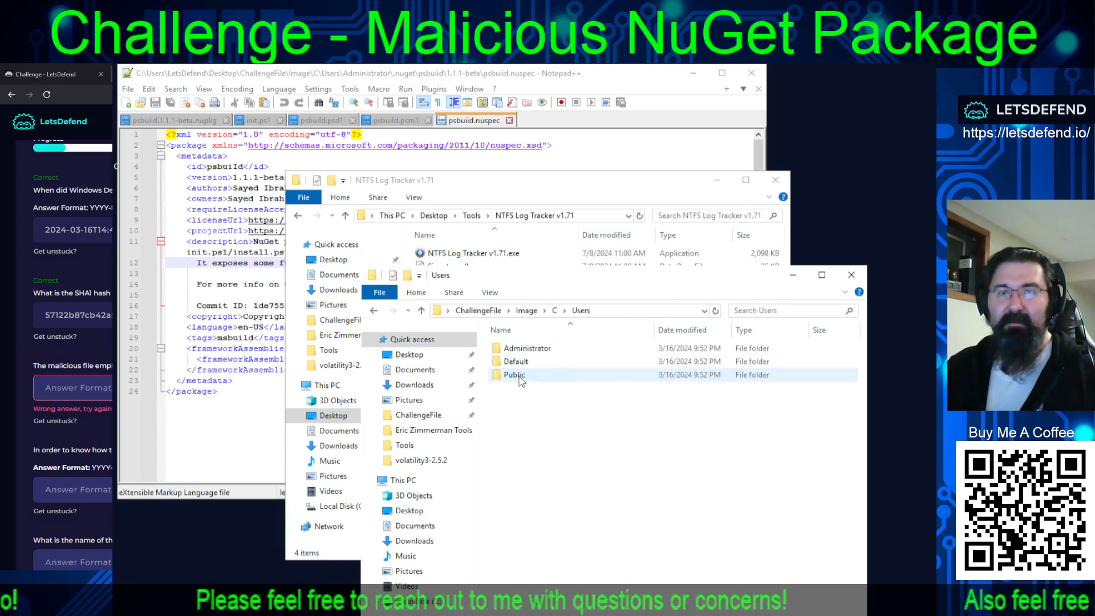
double_click(533, 349)
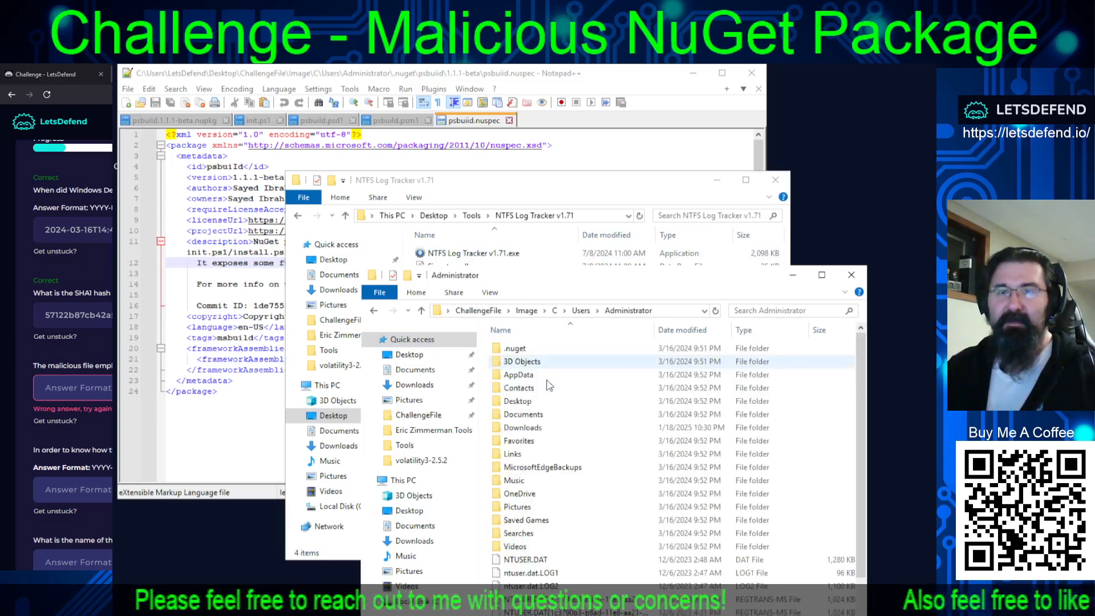
double_click(520, 427)
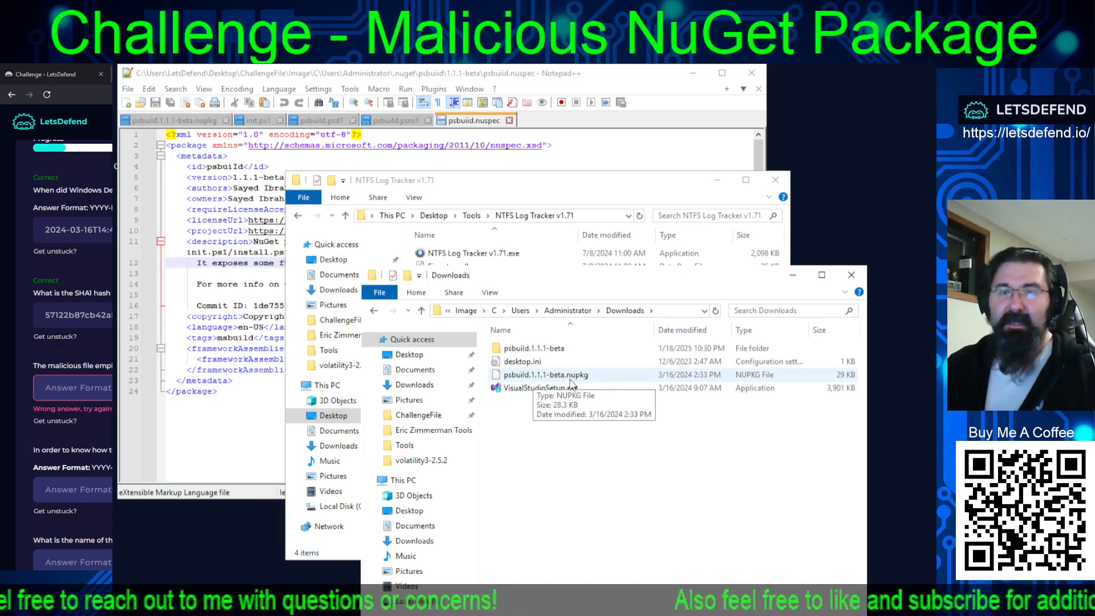
Open psbuild.nuspec from the psbuild.1.1.1-beta folder in Notepad++.
left_click(531, 350)
double_click(531, 350)
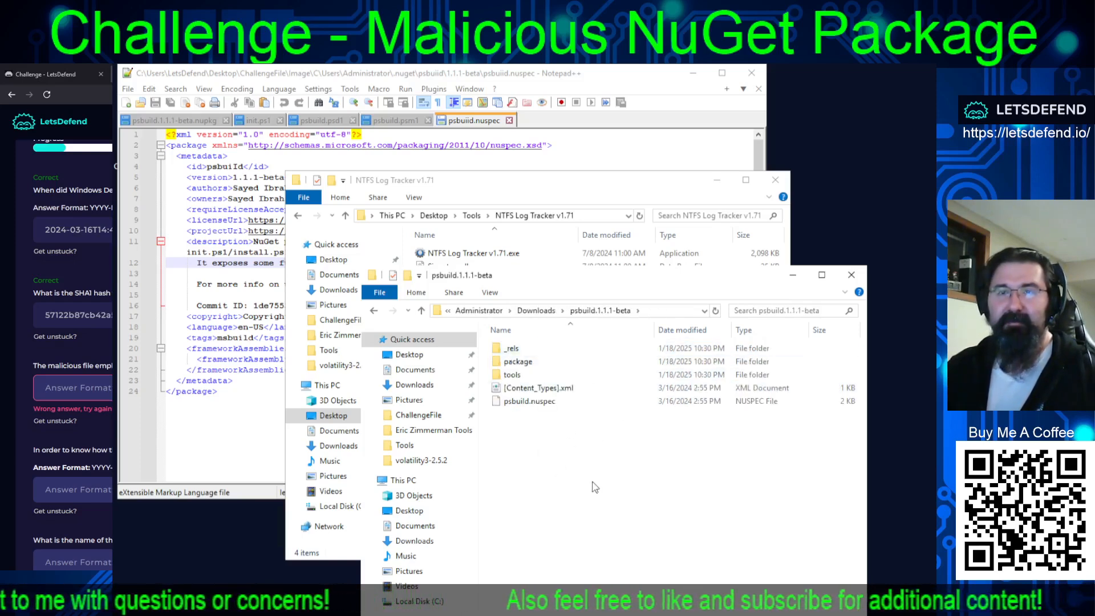
left_click(532, 405)
right_click(532, 406)
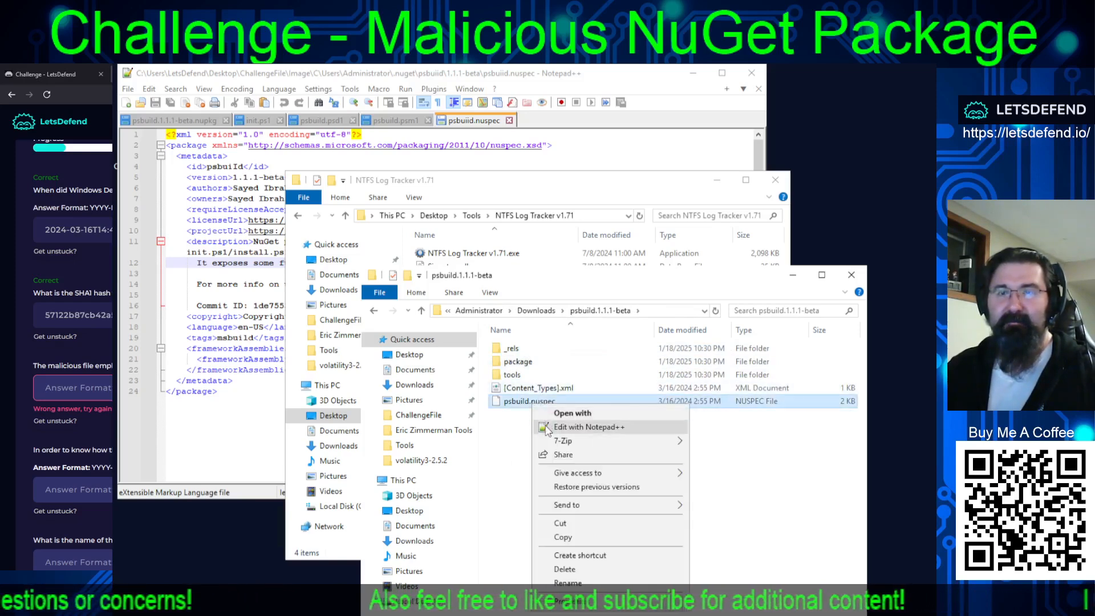
left_click(547, 429)
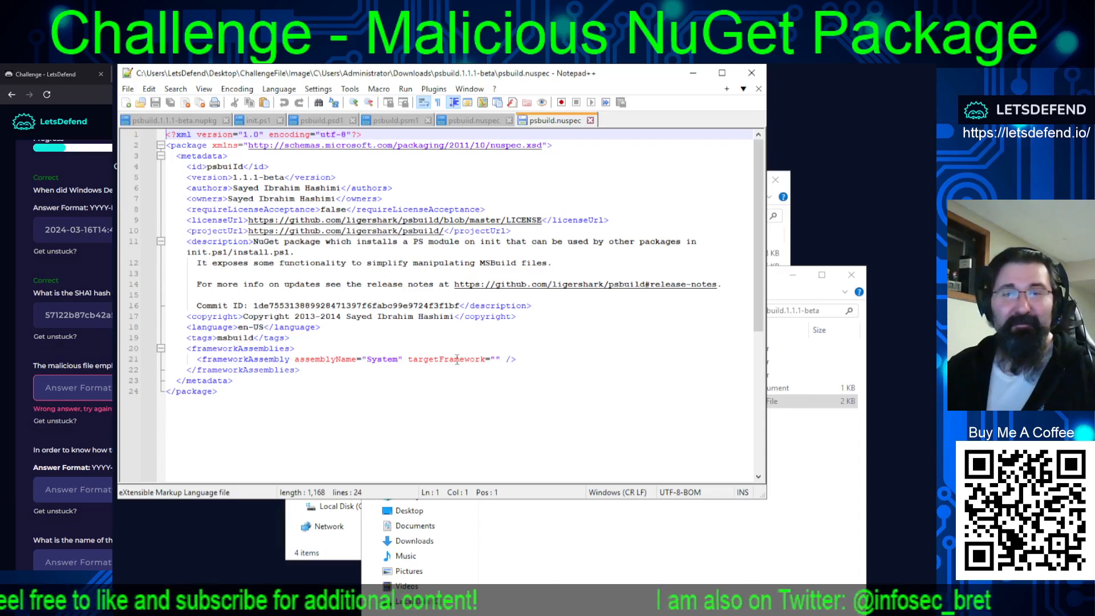
Close both open psbuild.nuspec files in Notepad++ and bring the package's tools folder to the front.
left_click(590, 120)
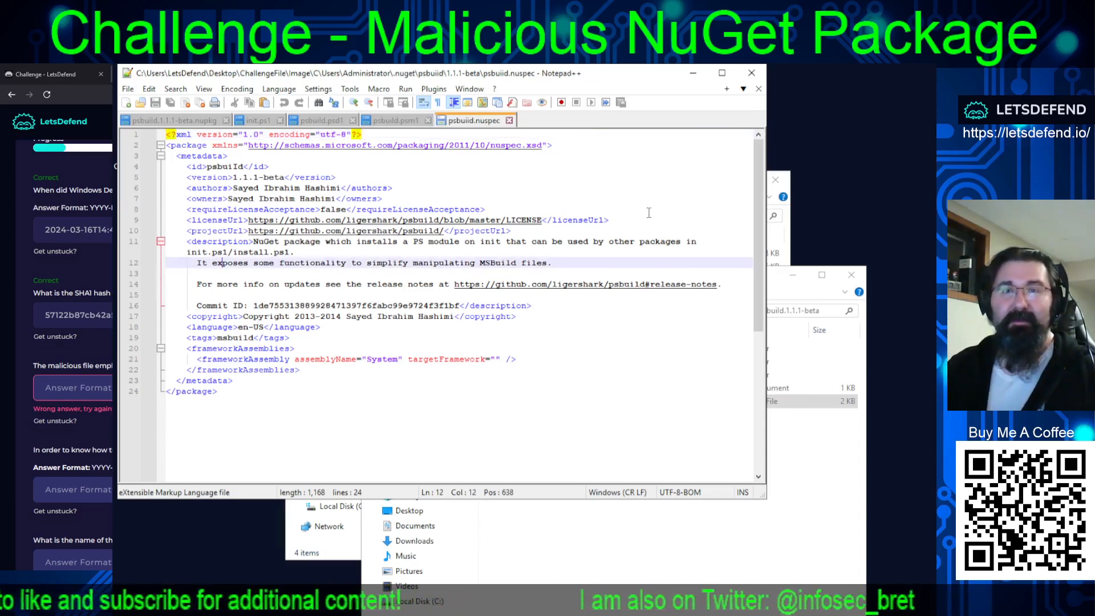
left_click(509, 120)
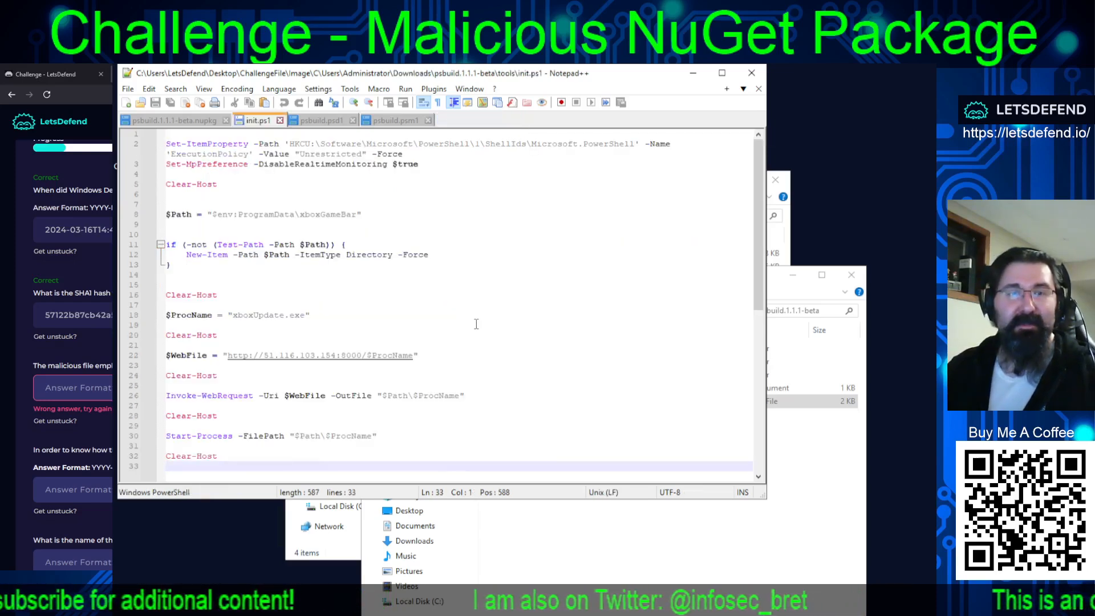
left_click(605, 577)
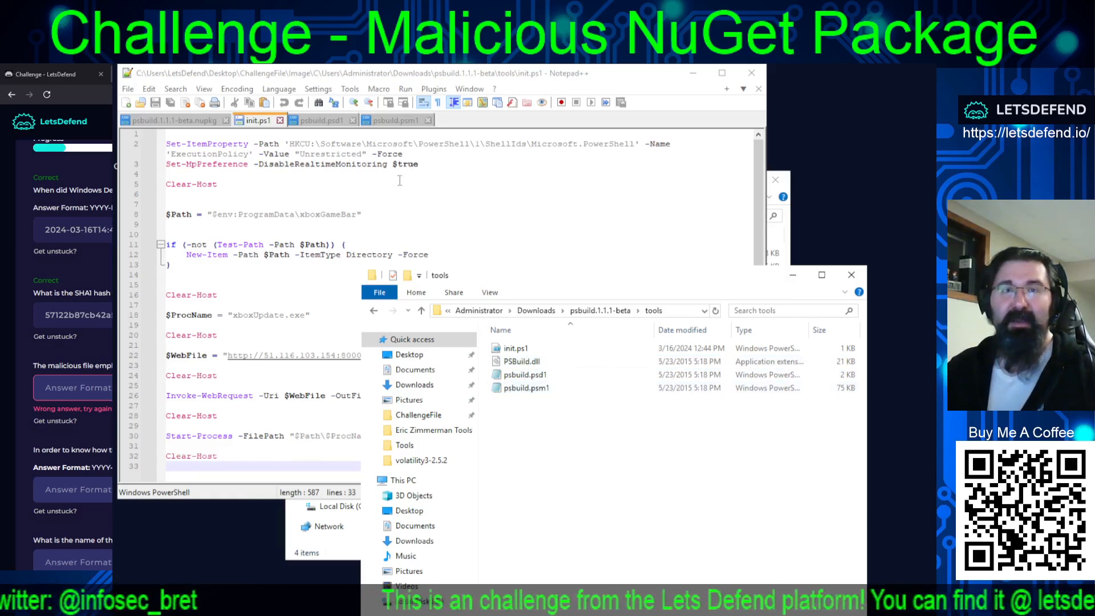
Review psbuild.psd1, psbuild.psm1 and init.ps1 for code that downloads the malware, including the $Path assignment in init.ps1.
left_click(321, 120)
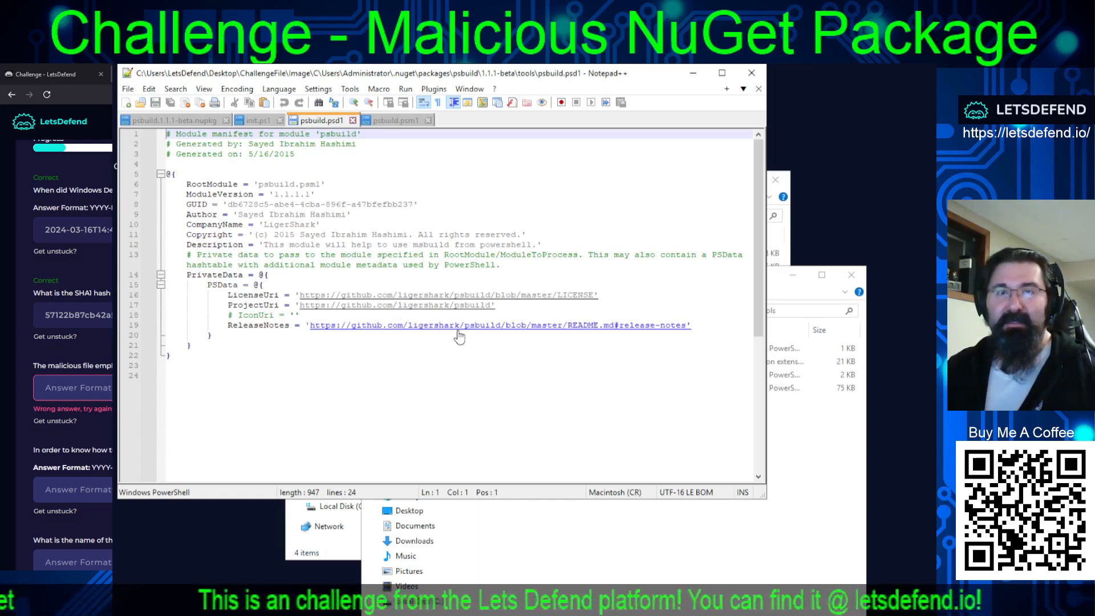
left_click(382, 122)
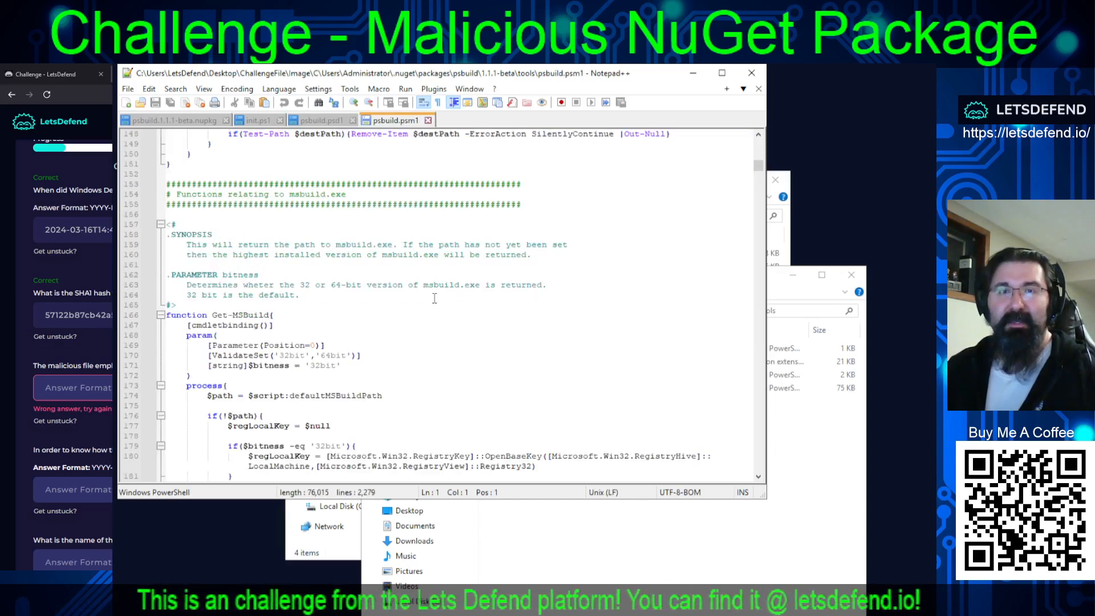
scroll(434, 299, "down", 6)
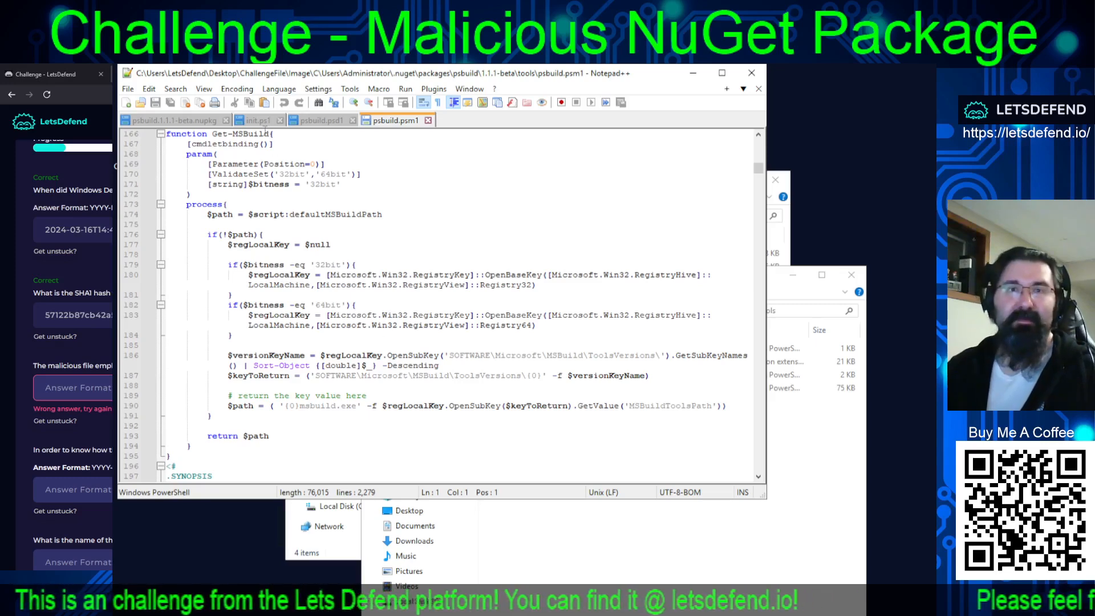
left_click(258, 123)
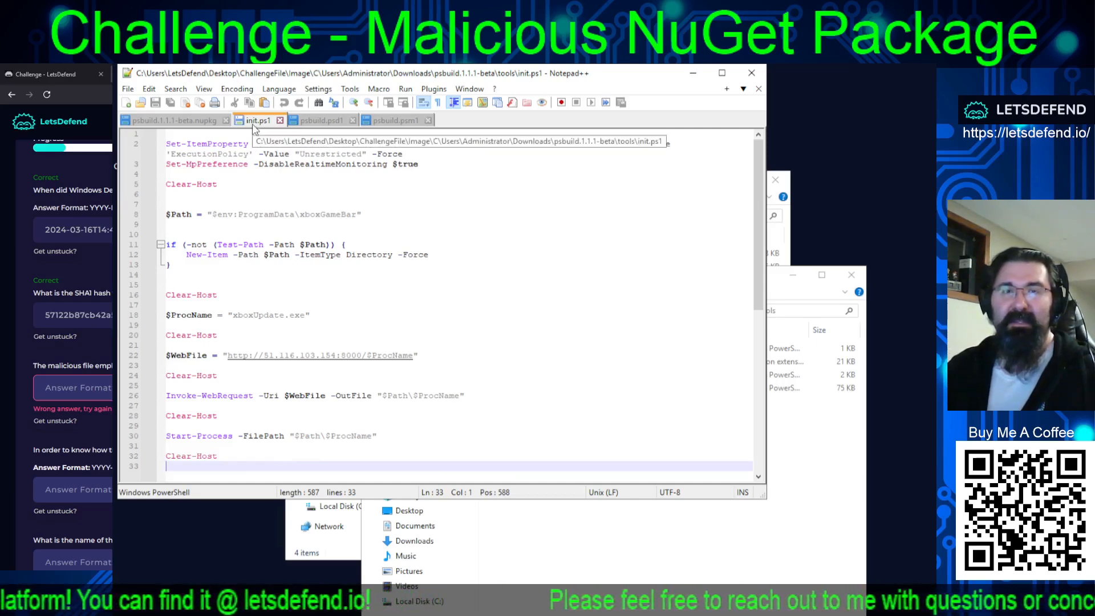
left_click_drag(196, 214, 418, 218)
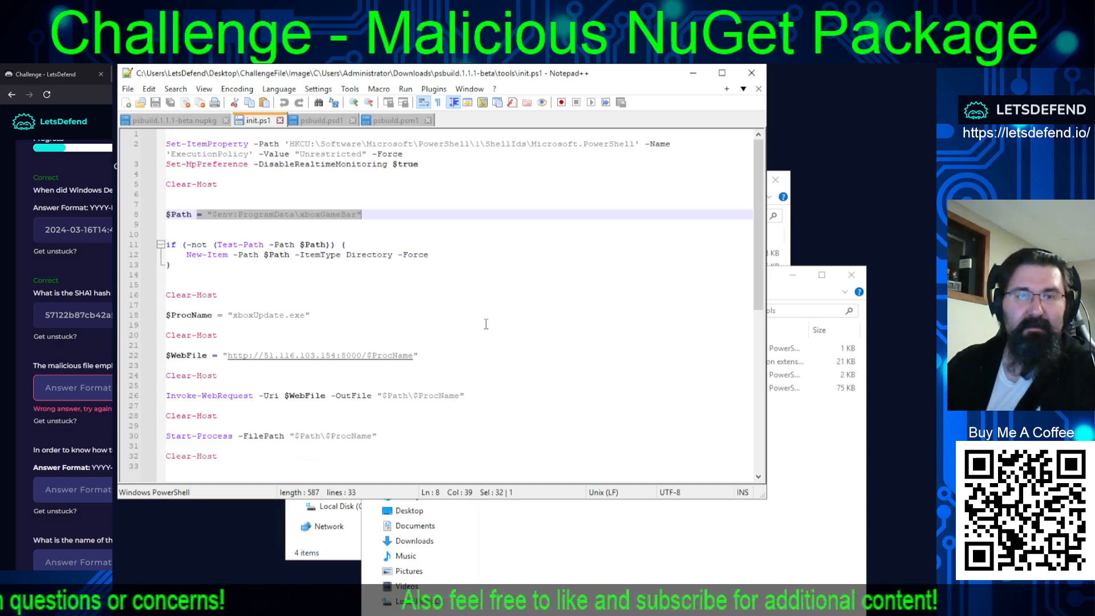
scroll(486, 323, "down", 3)
scroll(486, 331, "up", 3)
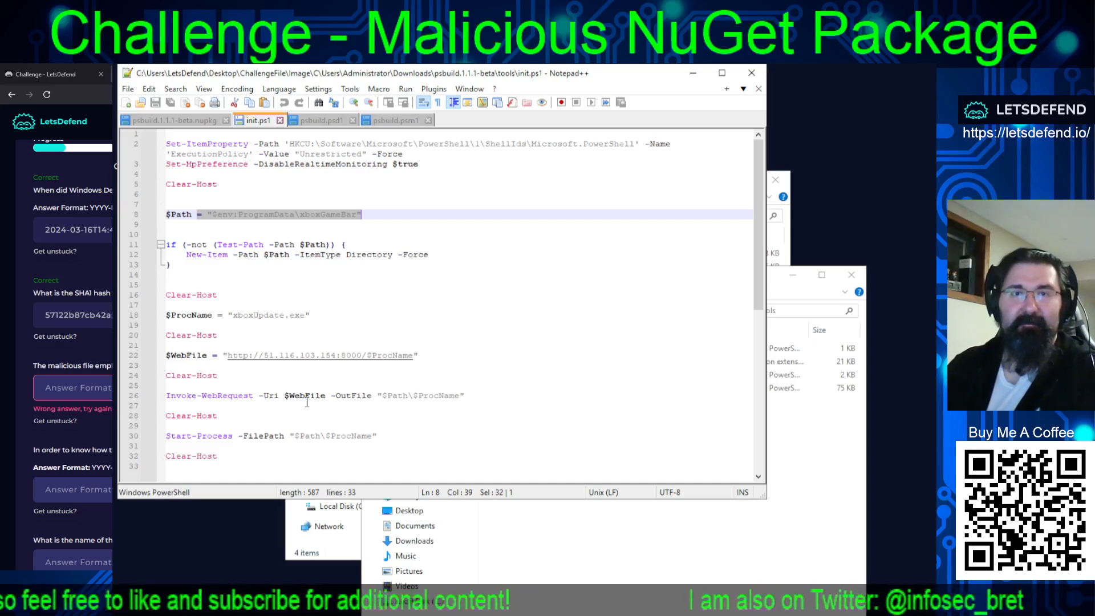
Submit init.ps1 as the answer to the question about the PowerShell script that downloaded the malware.
scroll(72, 342, "down", 3)
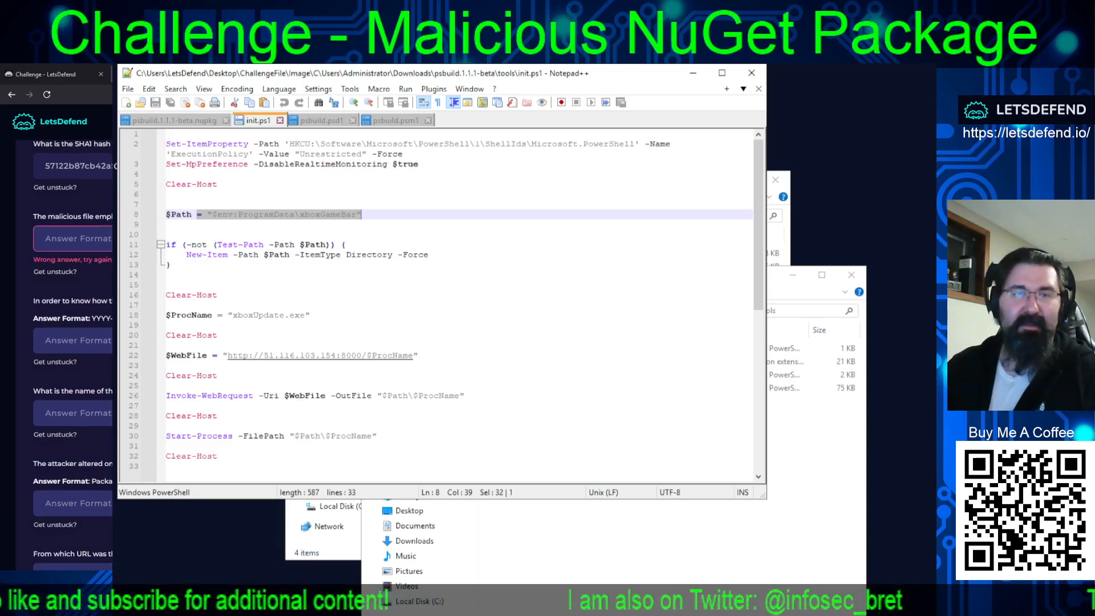
left_click(73, 413)
type("init.")
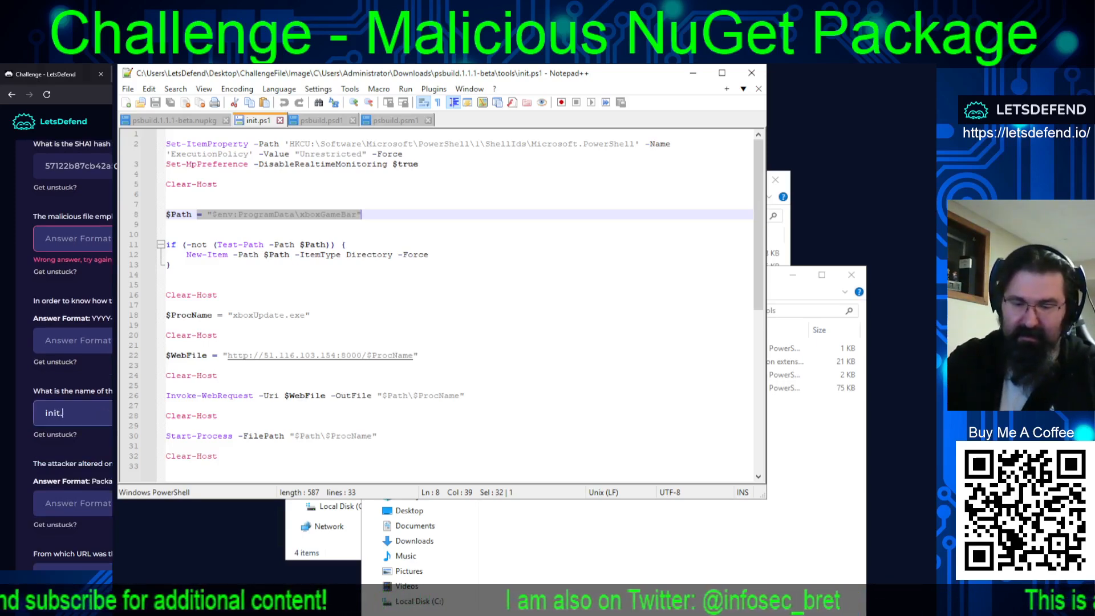
type("ps1")
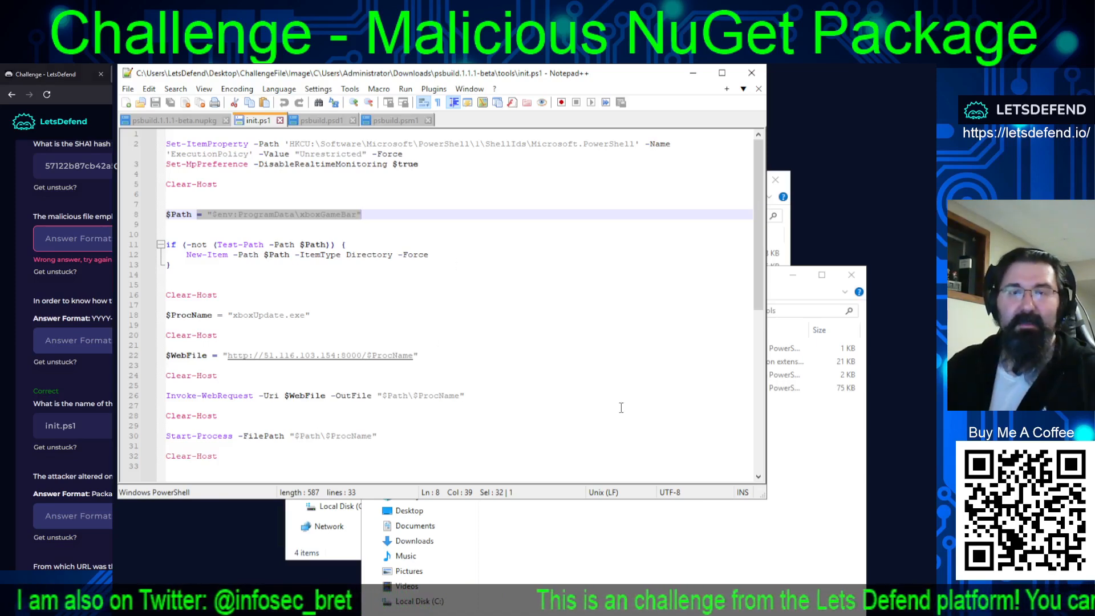
Open the .nuget folder in the image's Administrator profile to check the package folder names.
left_click(605, 538)
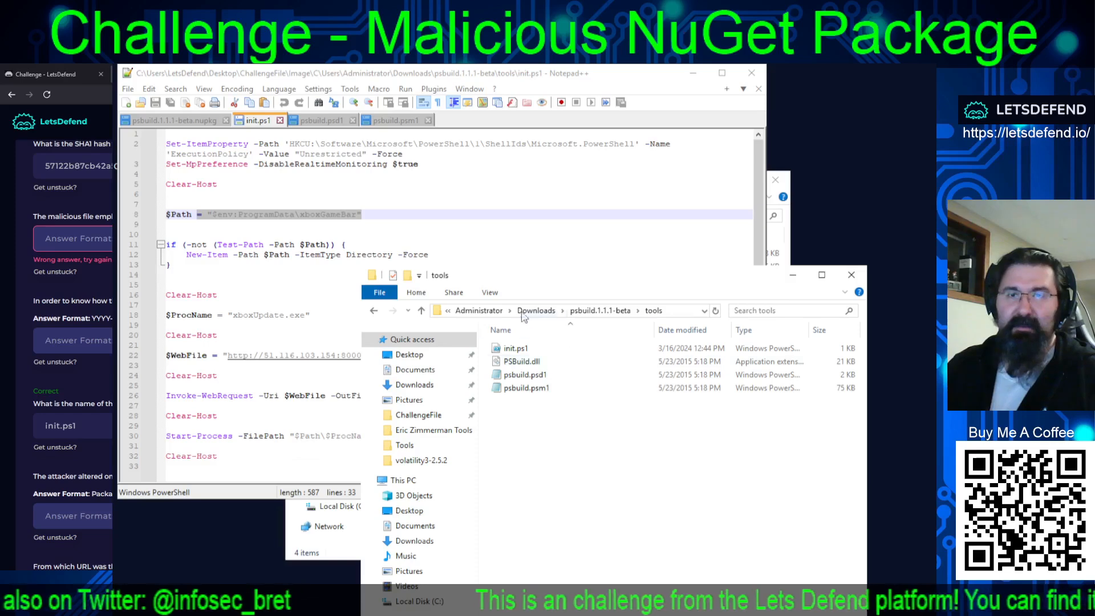
left_click(491, 312)
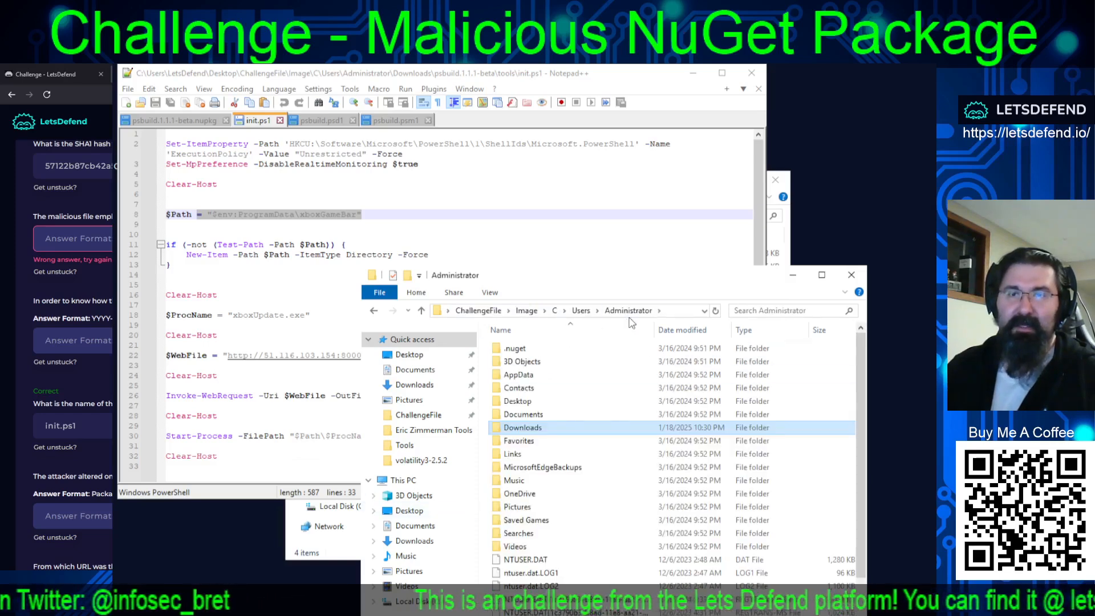
double_click(510, 349)
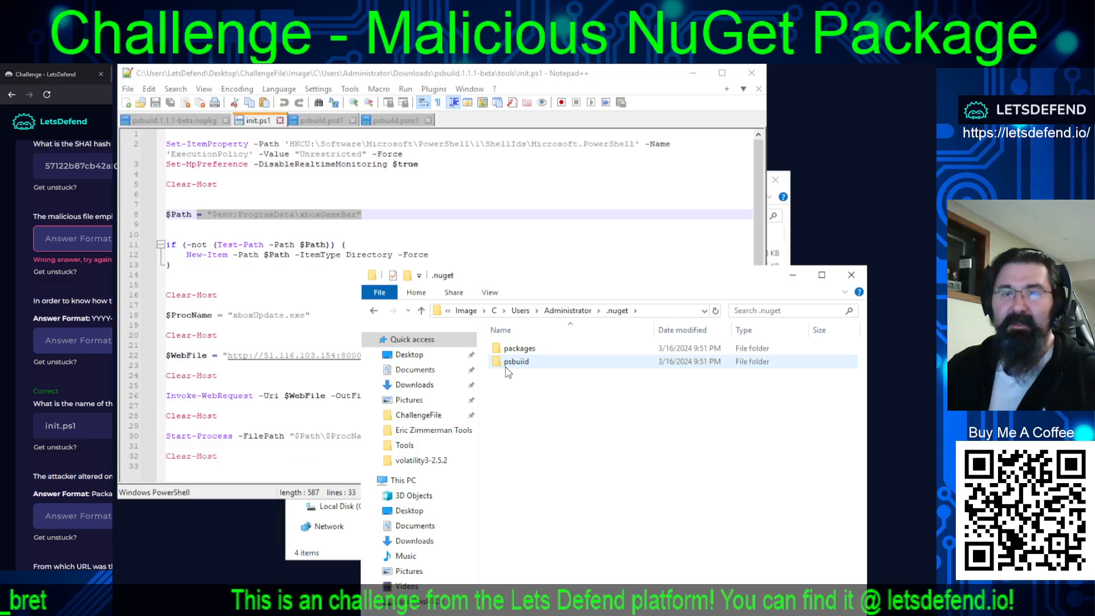
mouse_move(524, 370)
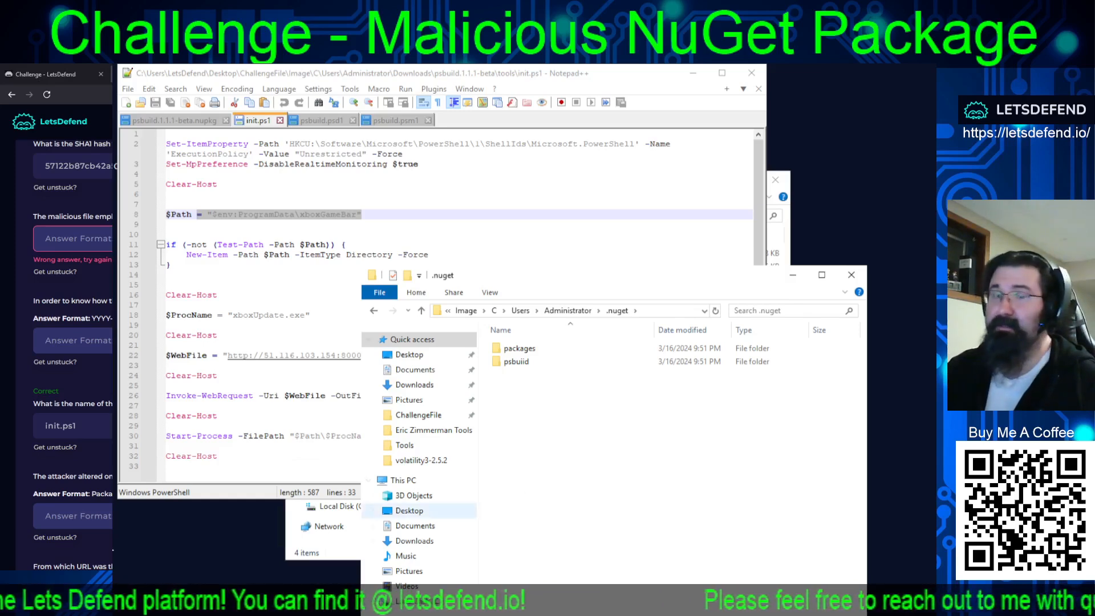
Submit psbuiid as the altered package ID of the malicious NuGet package.
left_click(45, 516)
type("ps")
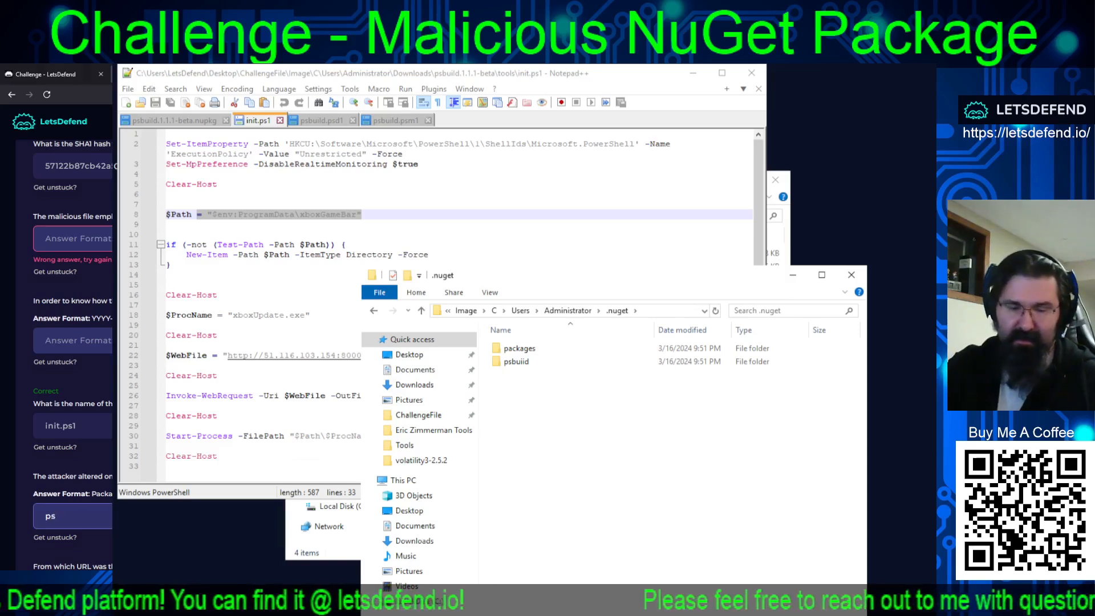
type("build")
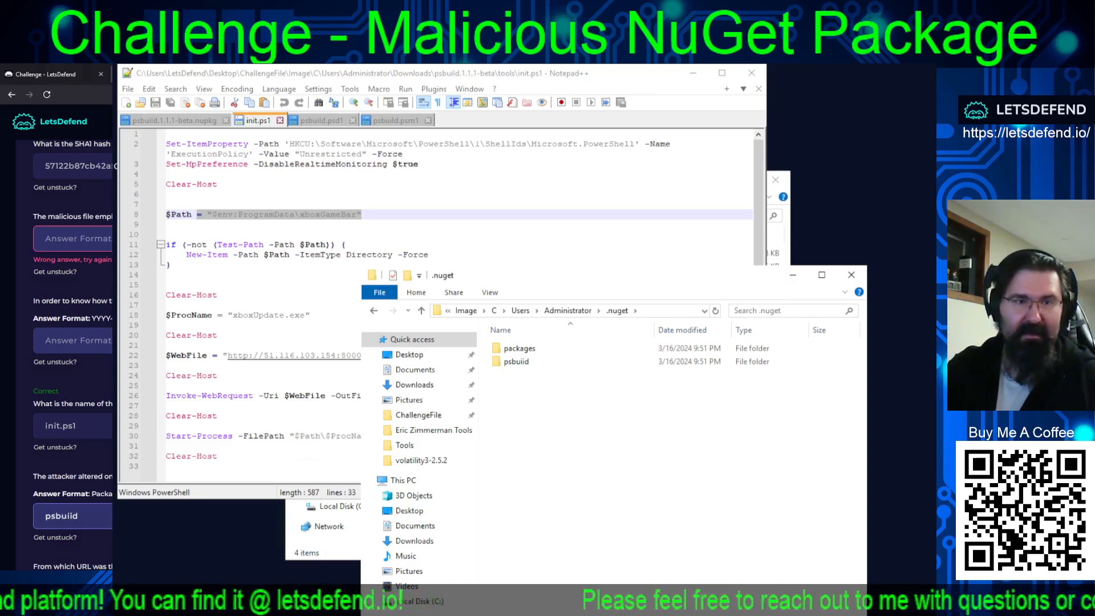
key("Return")
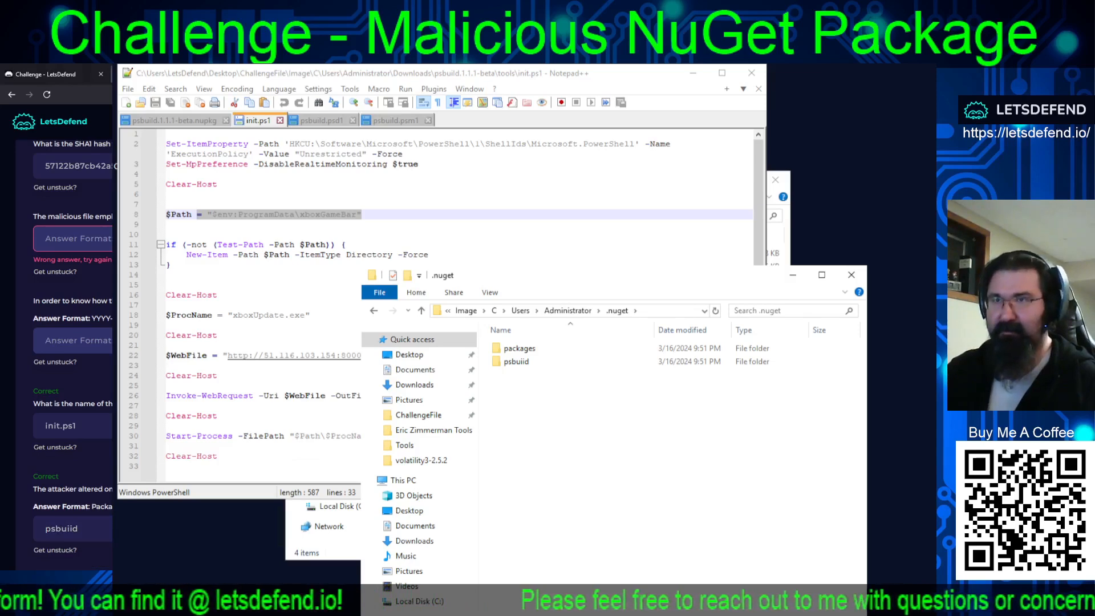
scroll(73, 342, "down", 3)
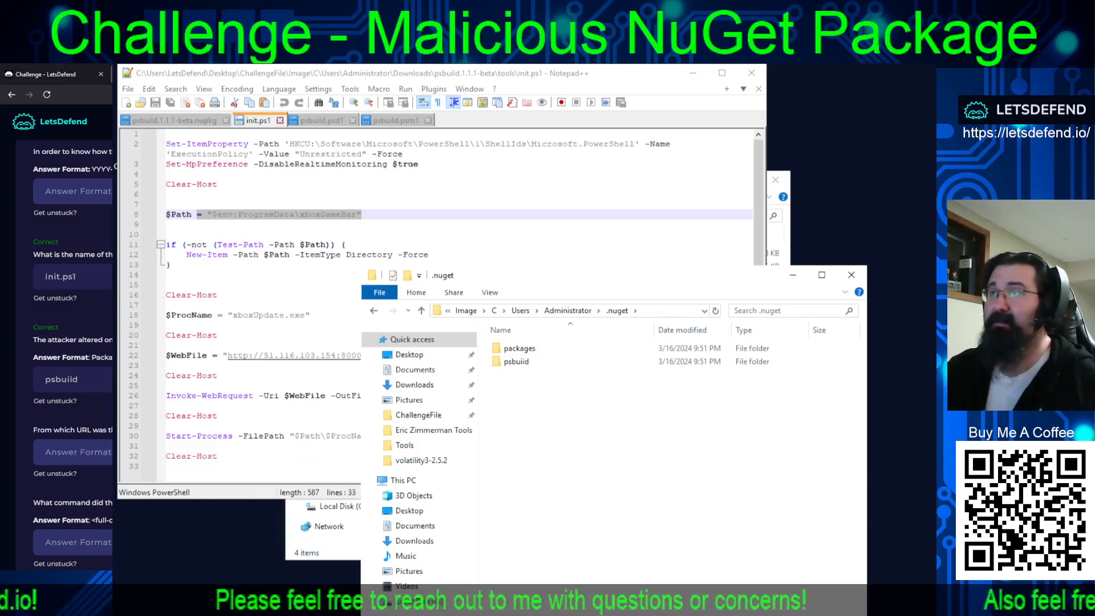
key("ctrl+Tab")
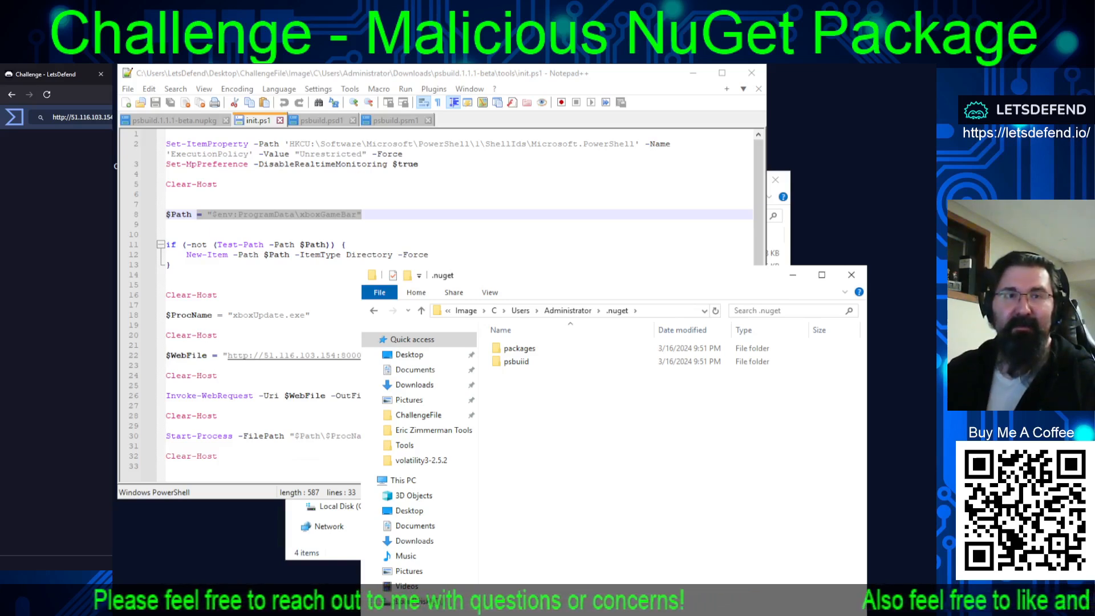
left_click_drag(176, 117, 34, 118)
key("ctrl+c")
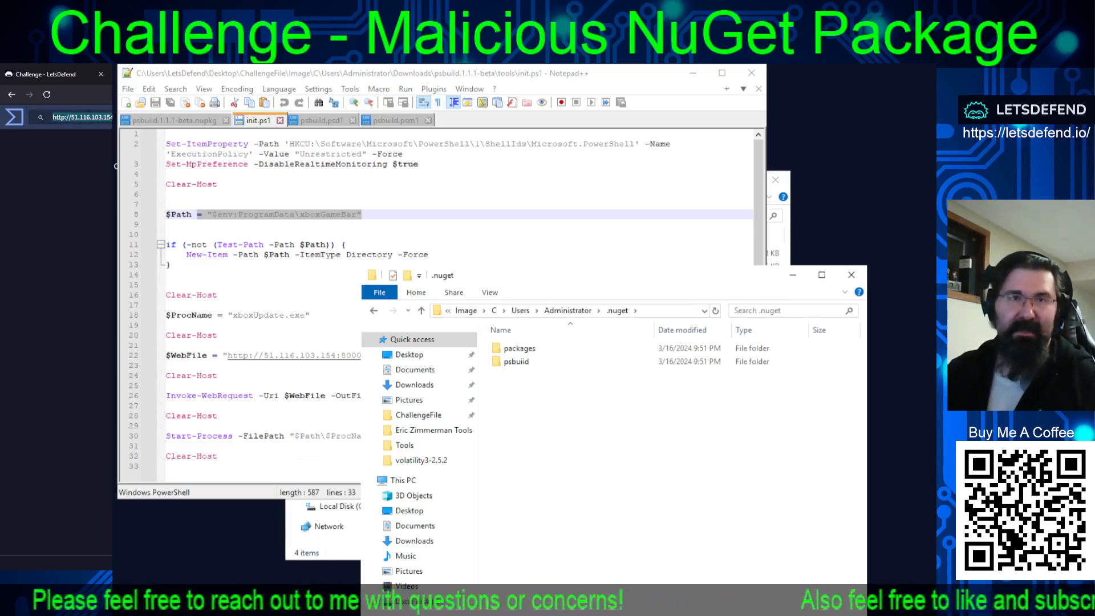
key("ctrl+shift+Tab")
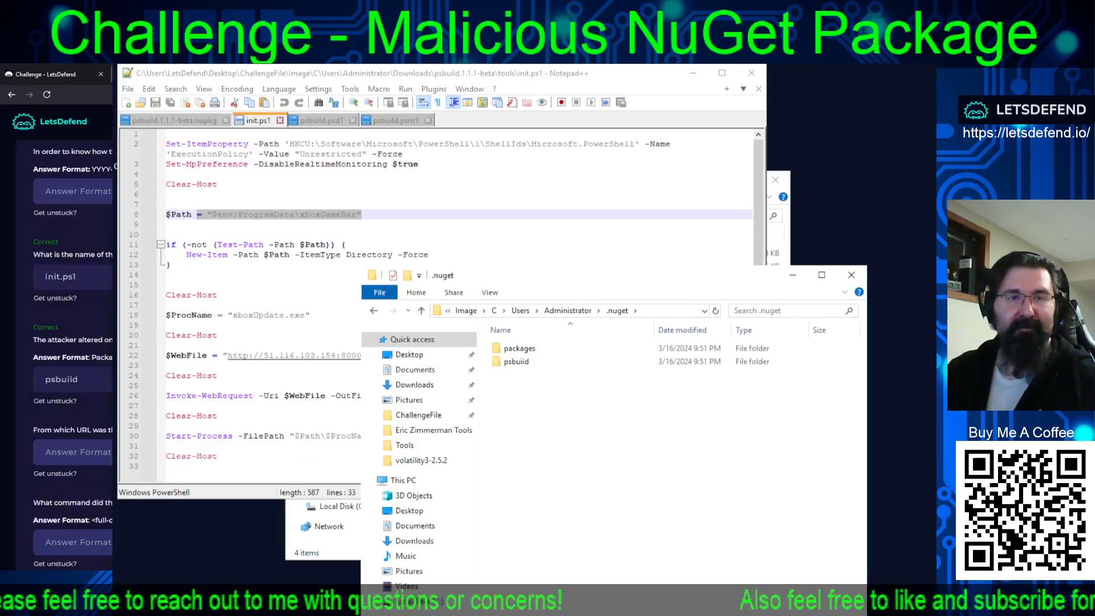
left_click(93, 453)
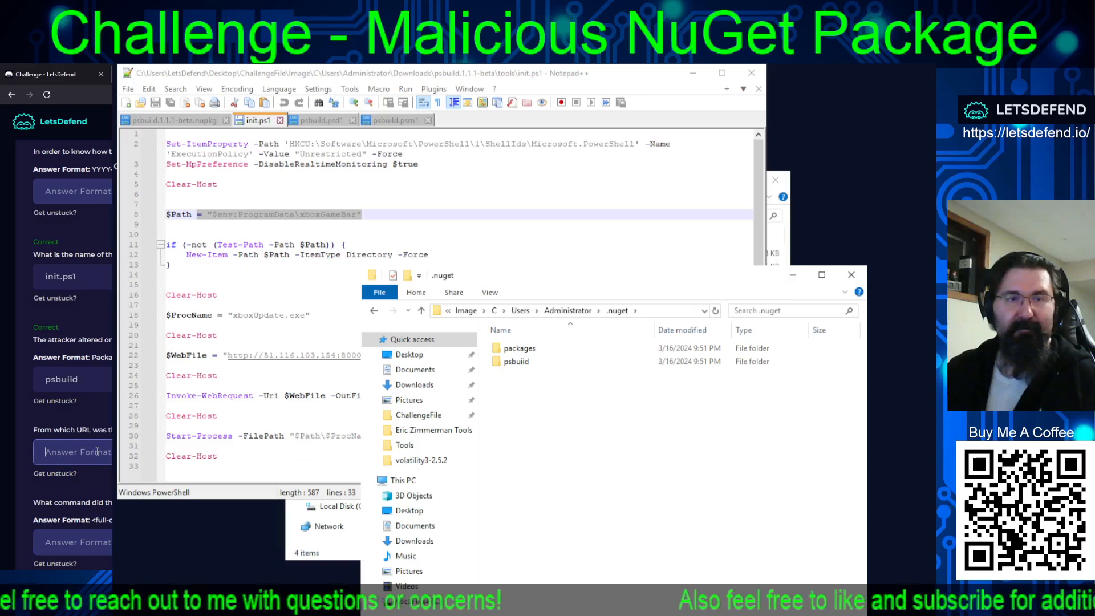
key("ctrl+v")
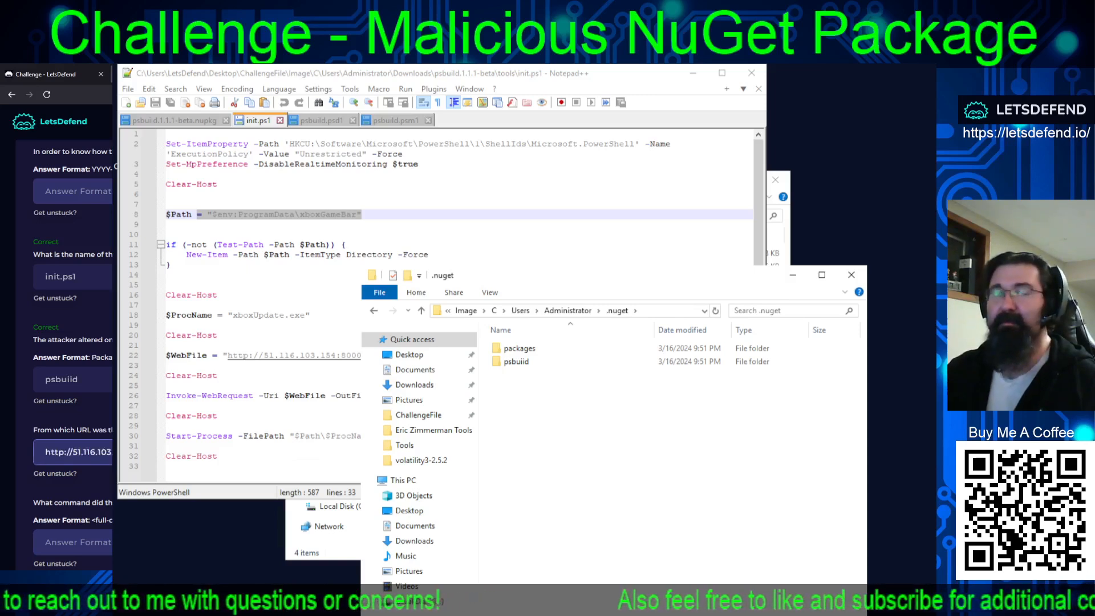
key("Return")
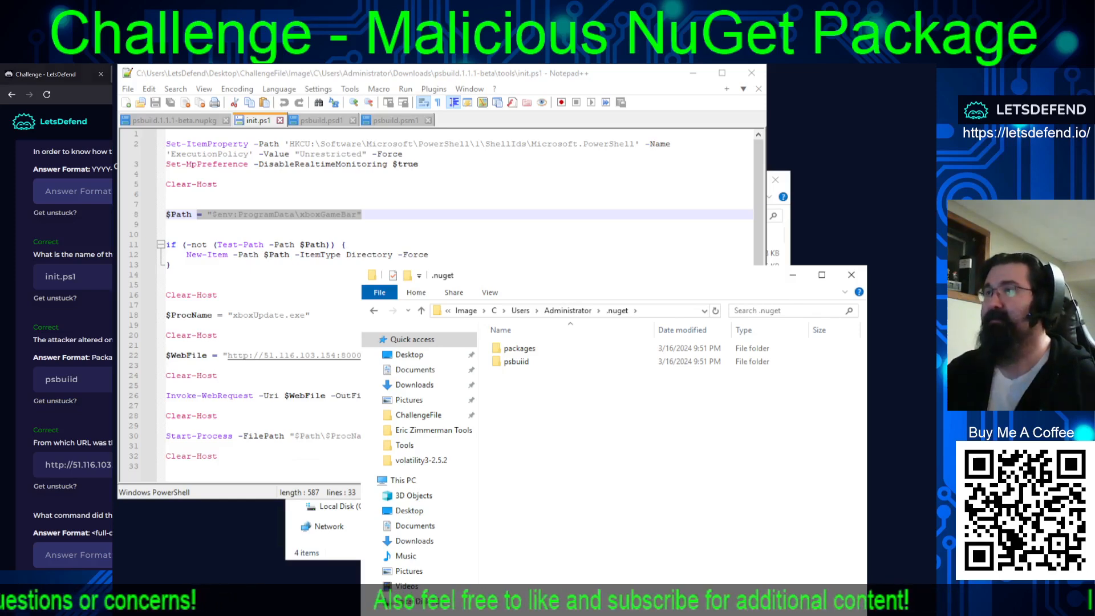
Copy Set-MpPreference -DisableRealtimeMonitoring $true from init.ps1 and submit it as the command that altered the security settings.
key("alt+Tab")
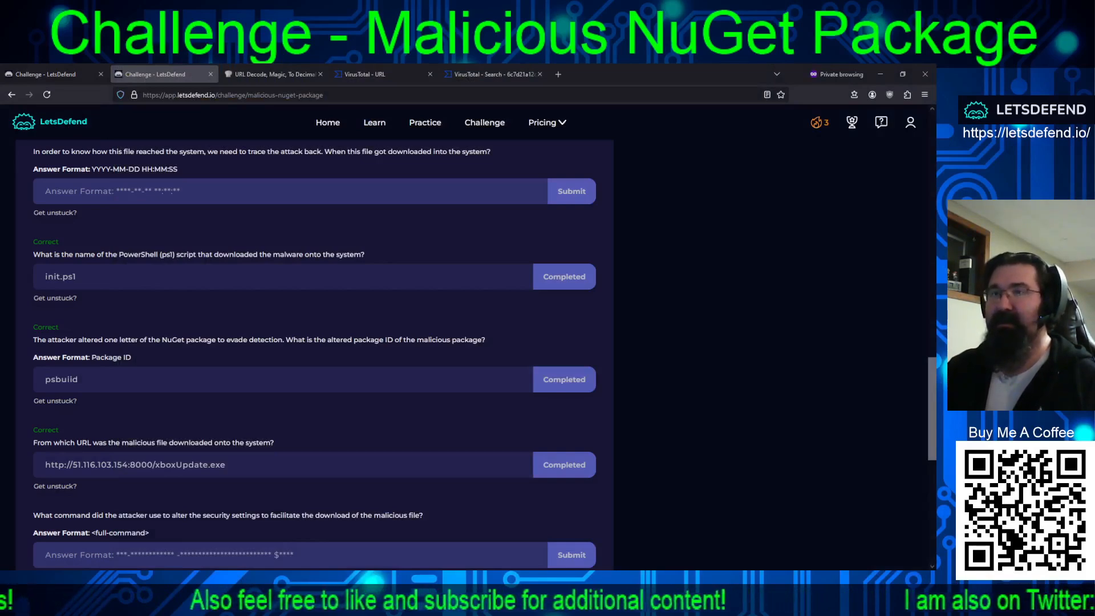
key("alt+Tab")
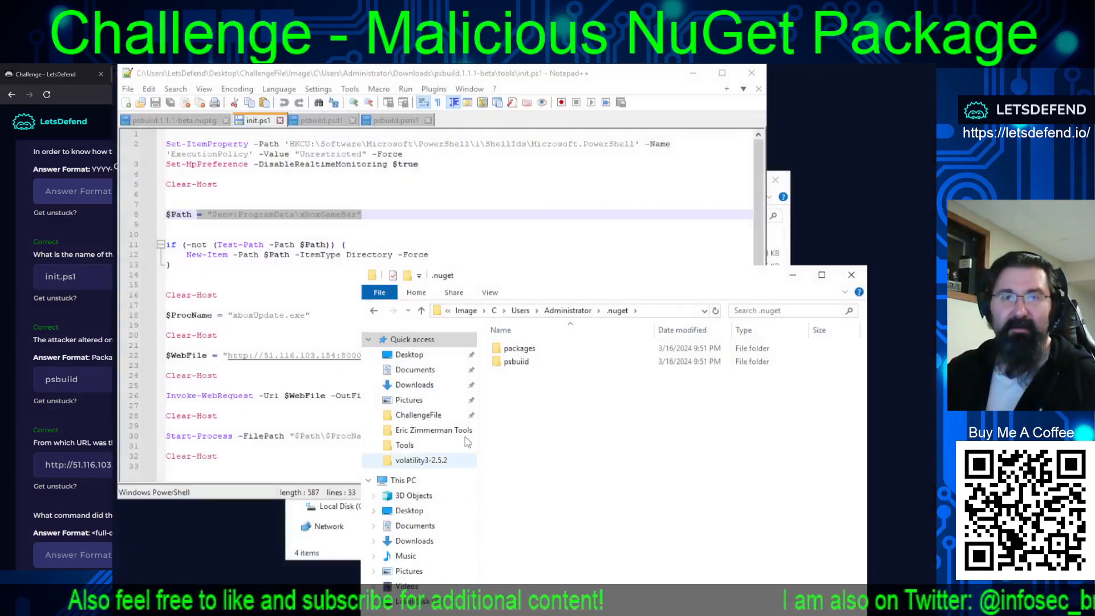
left_click(587, 225)
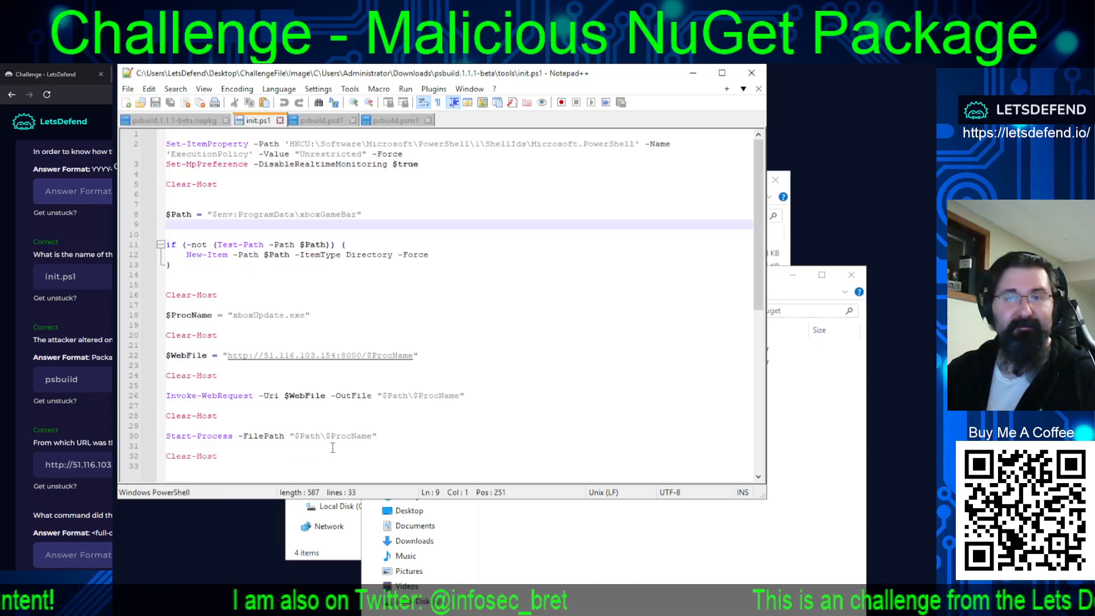
scroll(73, 342, "down", 1)
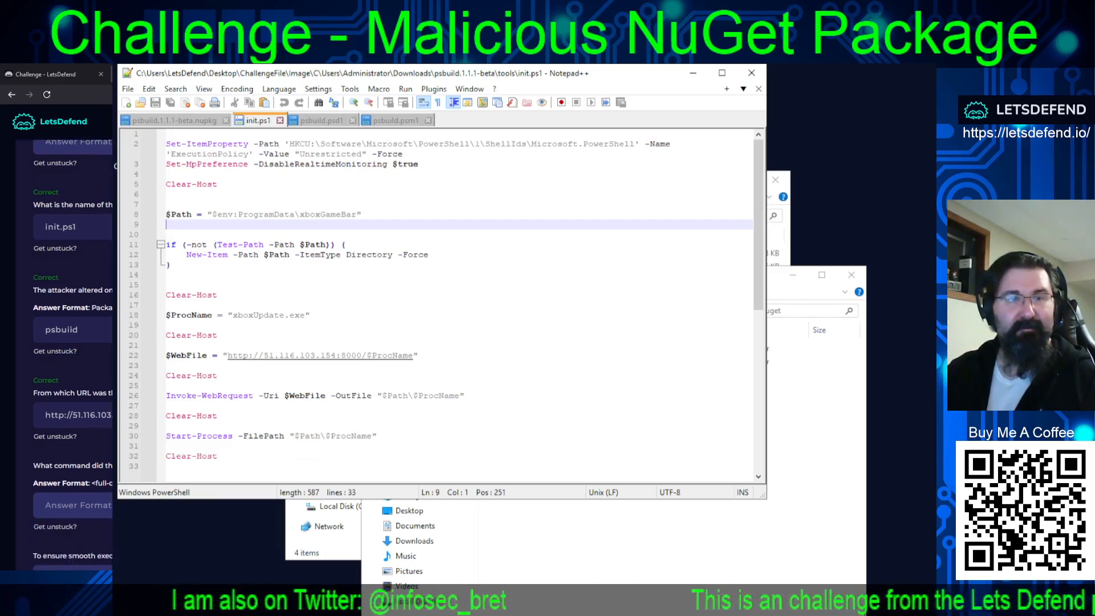
scroll(73, 340, "down", 1)
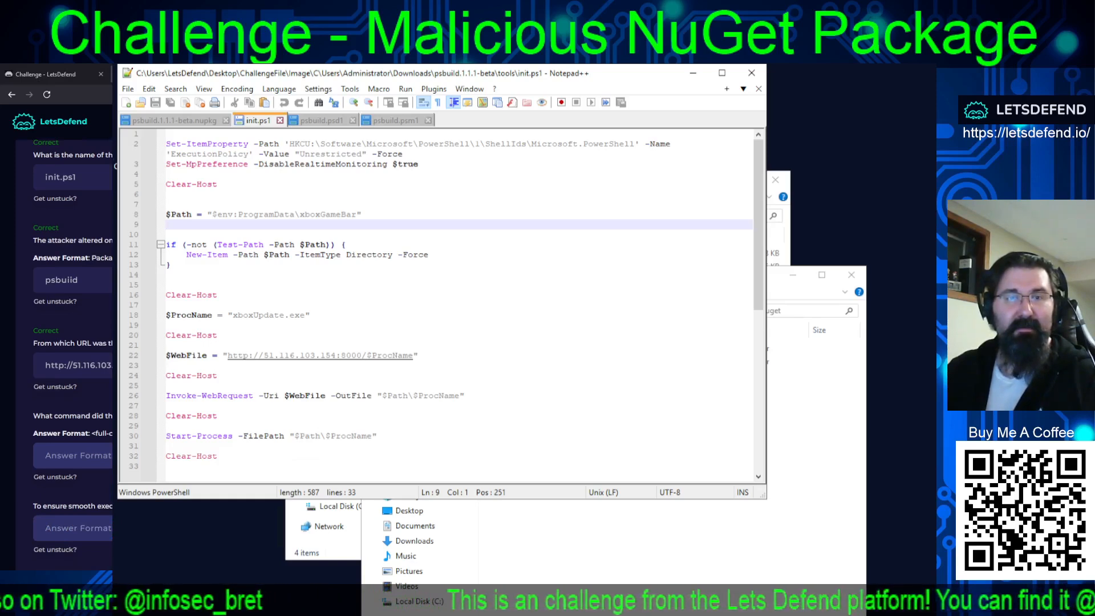
left_click(425, 164)
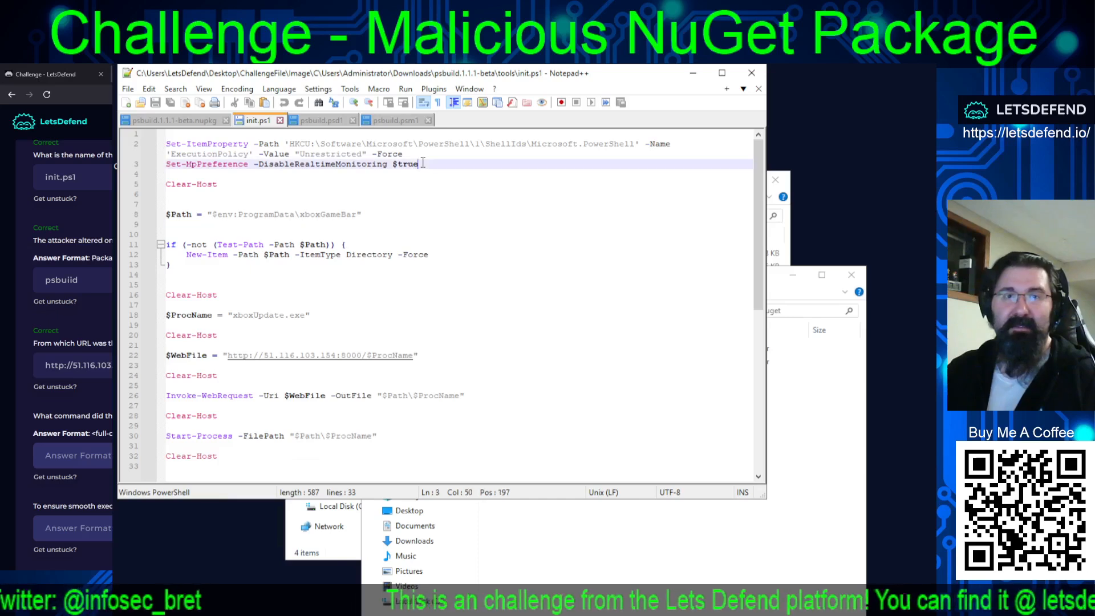
left_click_drag(431, 165, 146, 167)
key("ctrl+c")
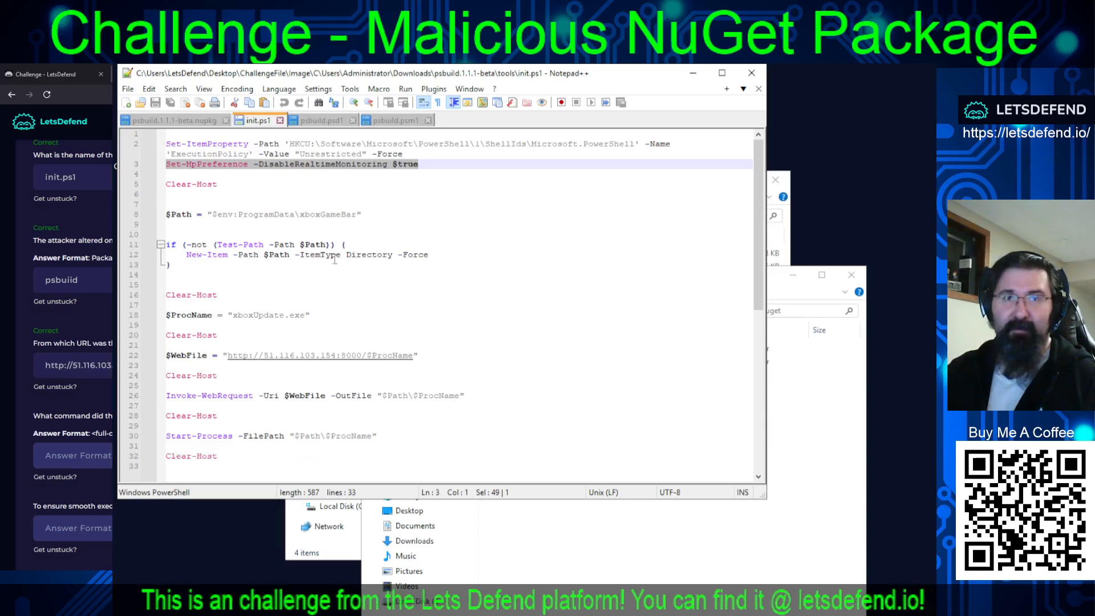
left_click(73, 455)
key("ctrl+v")
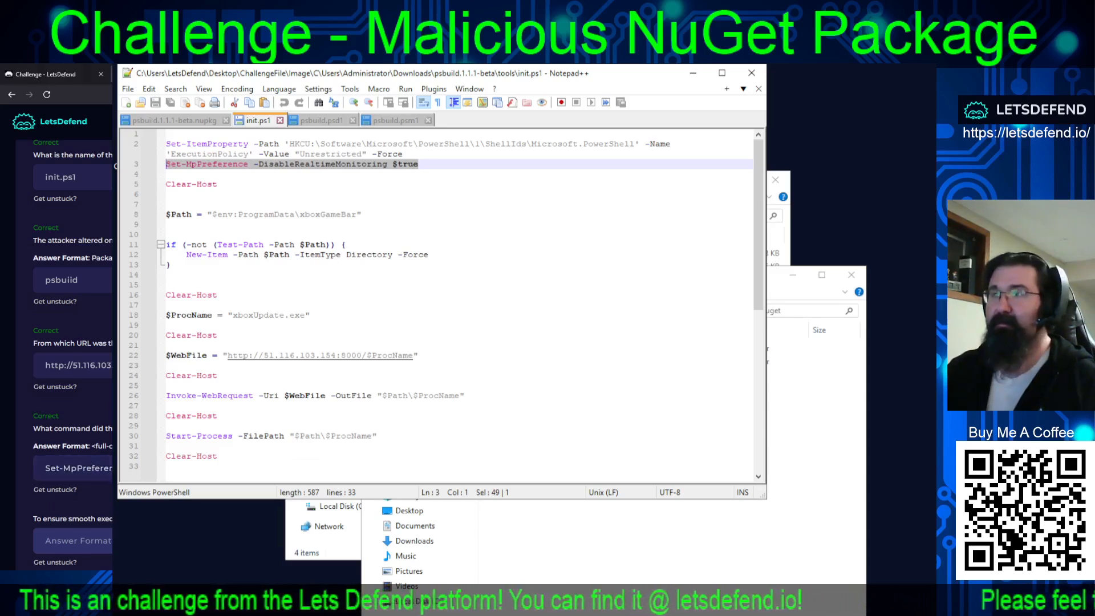
key("alt+Tab")
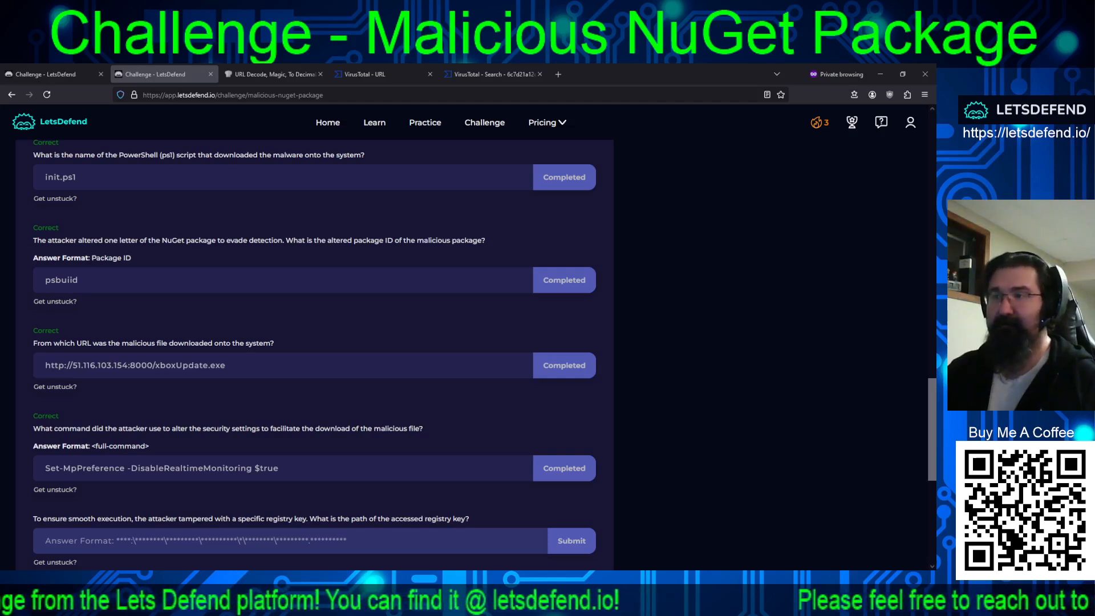
Copy HKCU:\Software\Microsoft\PowerShell\1\ShellIds\Microsoft.PowerShell from line 2 of init.ps1 and submit it as the path of the tampered registry key.
key("alt+Tab")
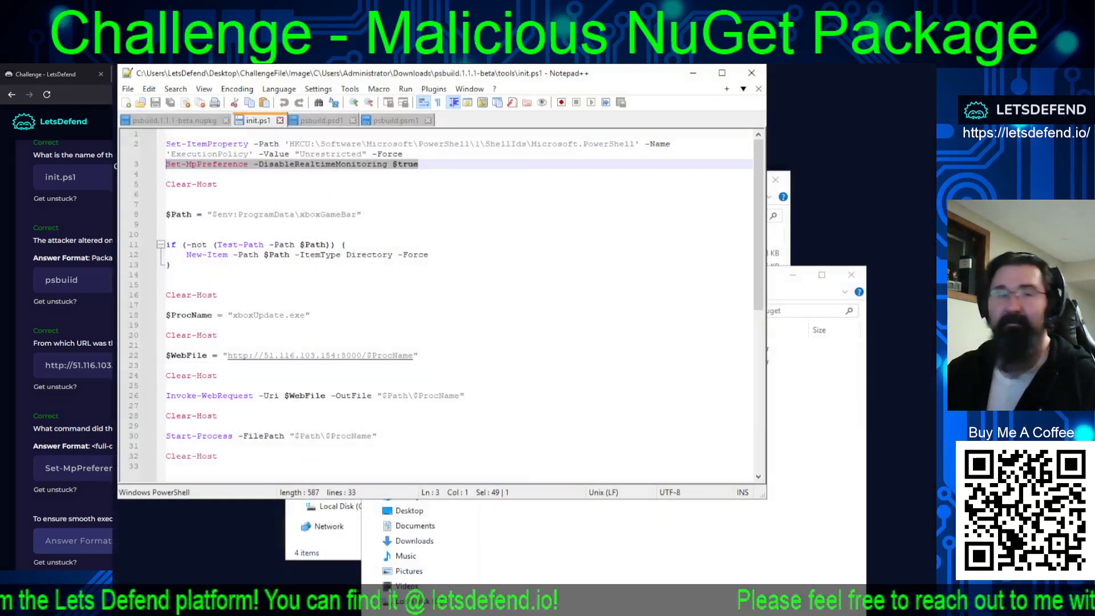
scroll(62, 342, "down", 4)
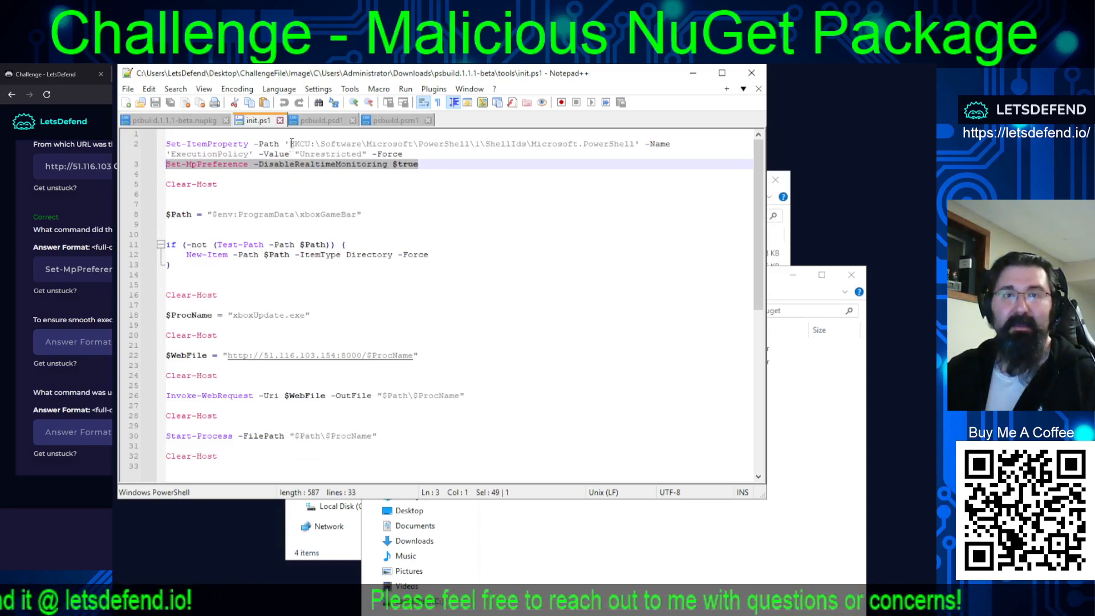
left_click_drag(291, 143, 636, 145)
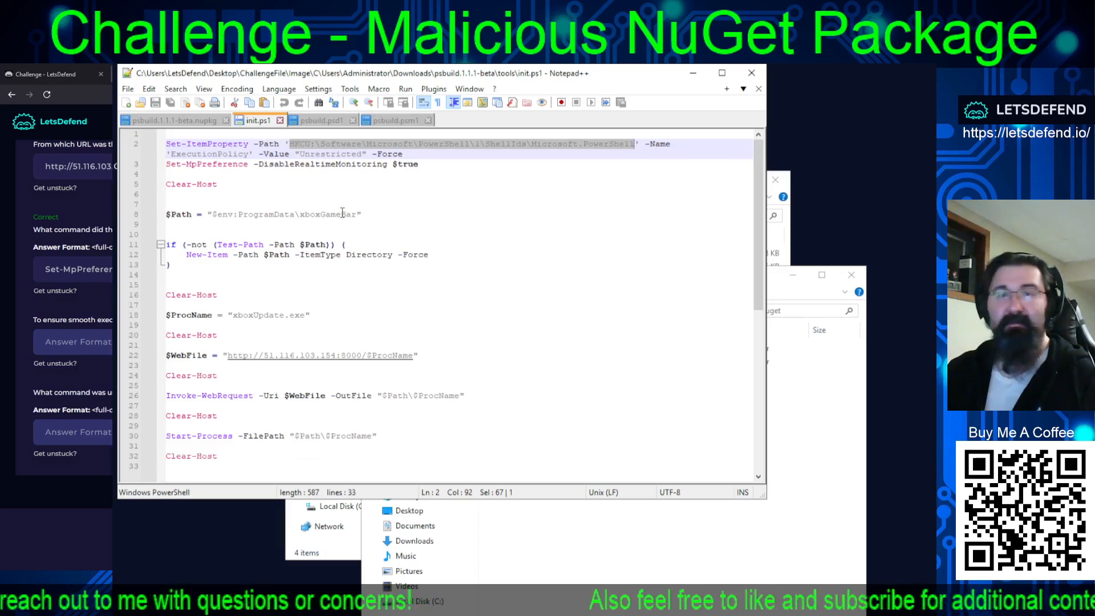
right_click(382, 139)
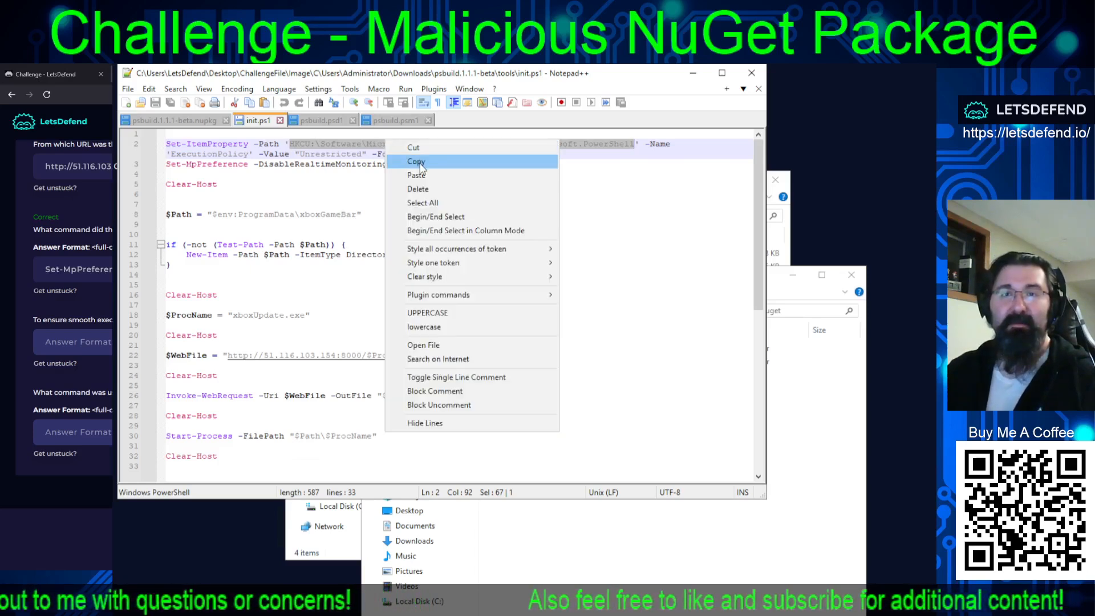
left_click(423, 161)
left_click(73, 342)
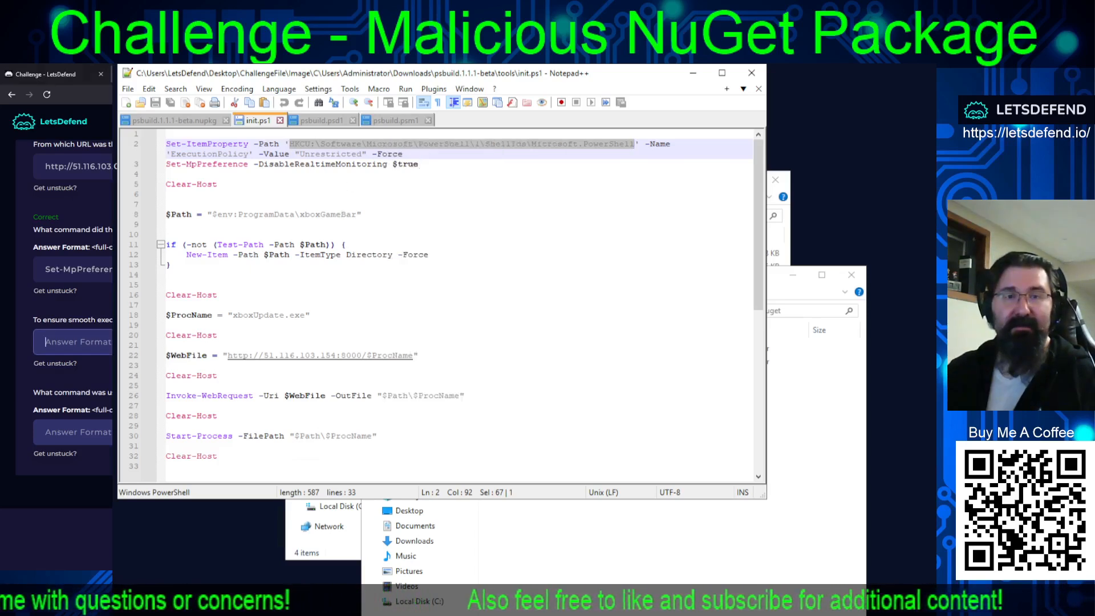
key("ctrl+v")
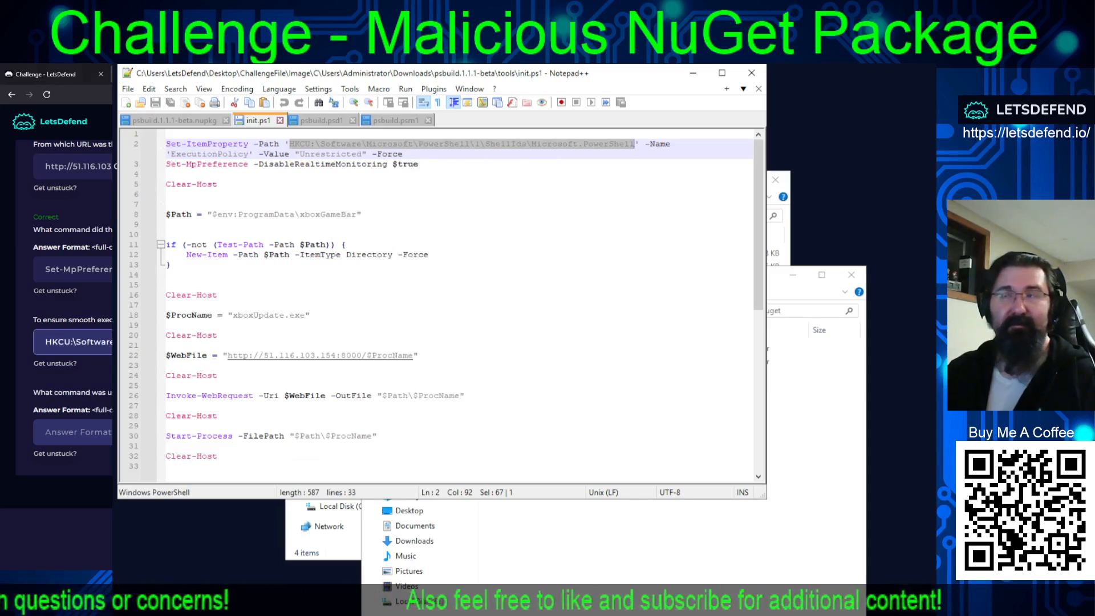
key("Return")
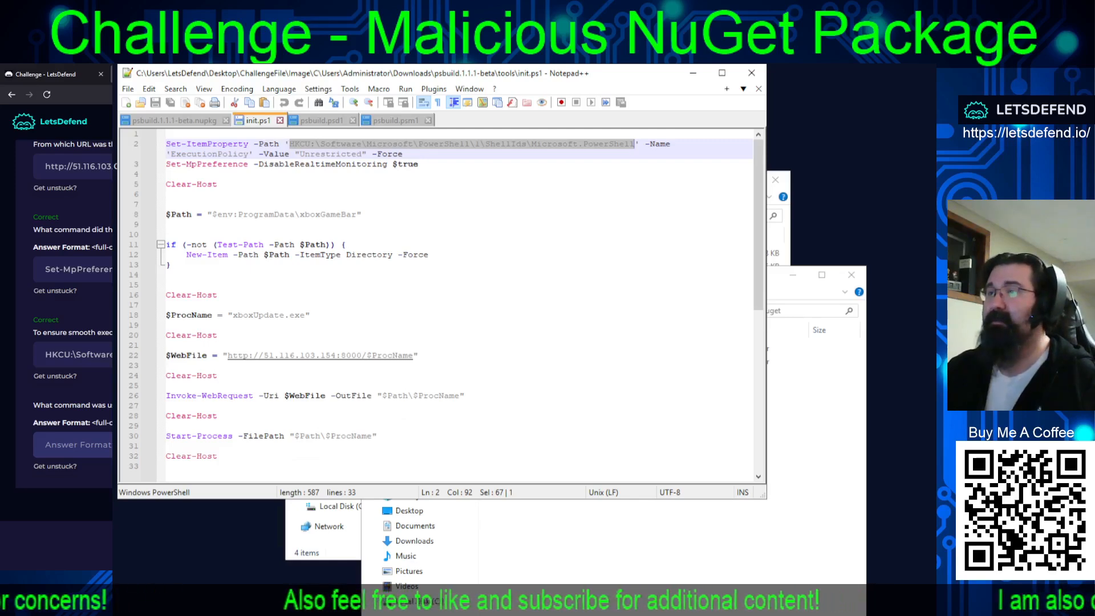
Review the unanswered challenge questions, then show the xboxGameBar folder under ProgramData in MFT Explorer to examine its creation time.
key("alt+Tab")
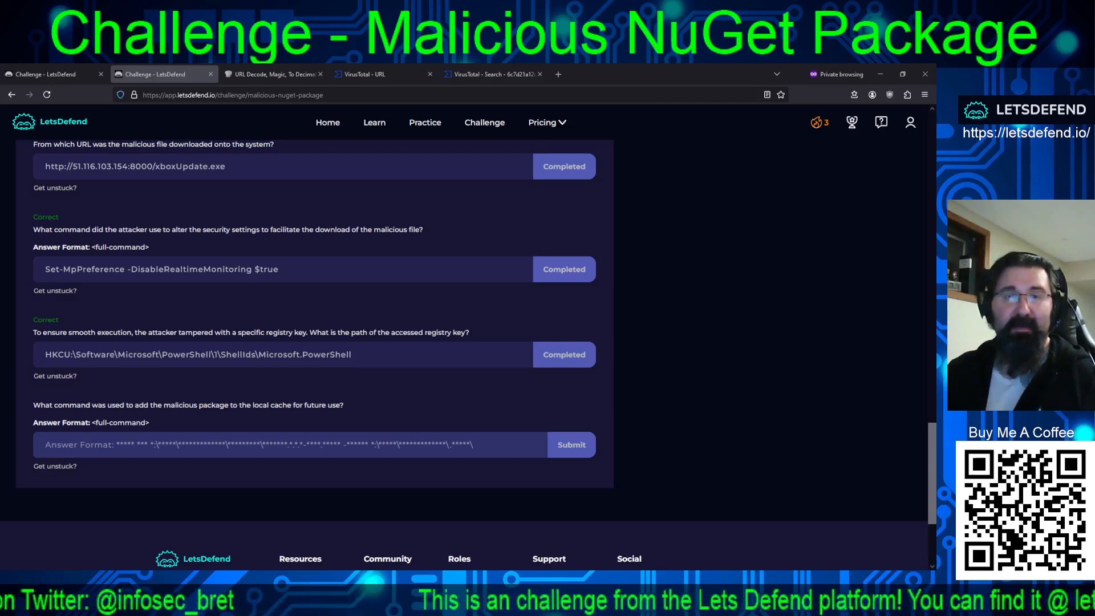
scroll(422, 370, "up", 10)
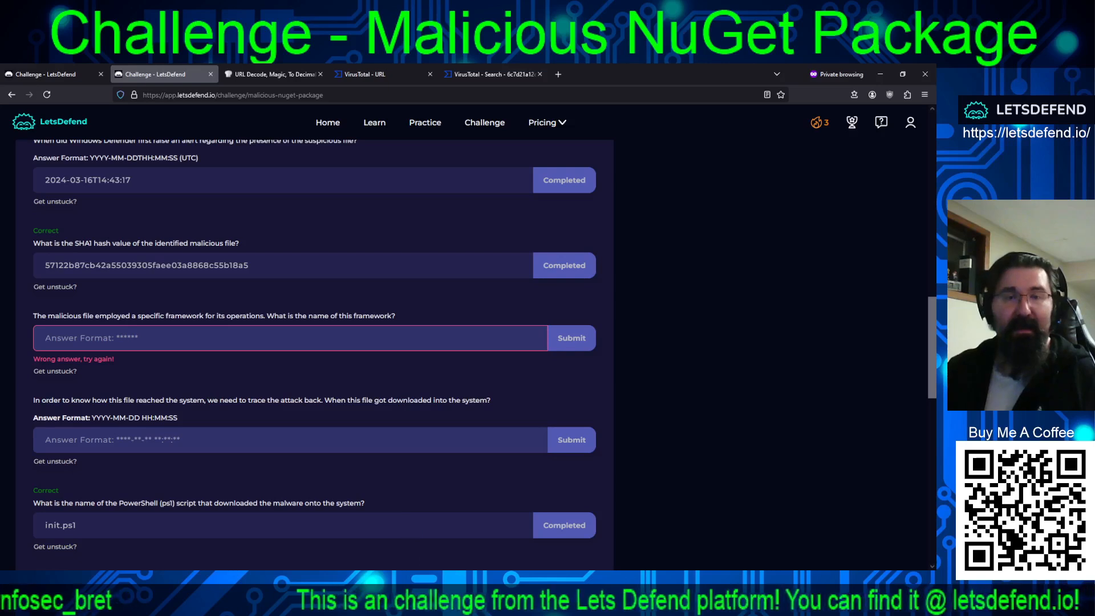
scroll(365, 411, "down", 3)
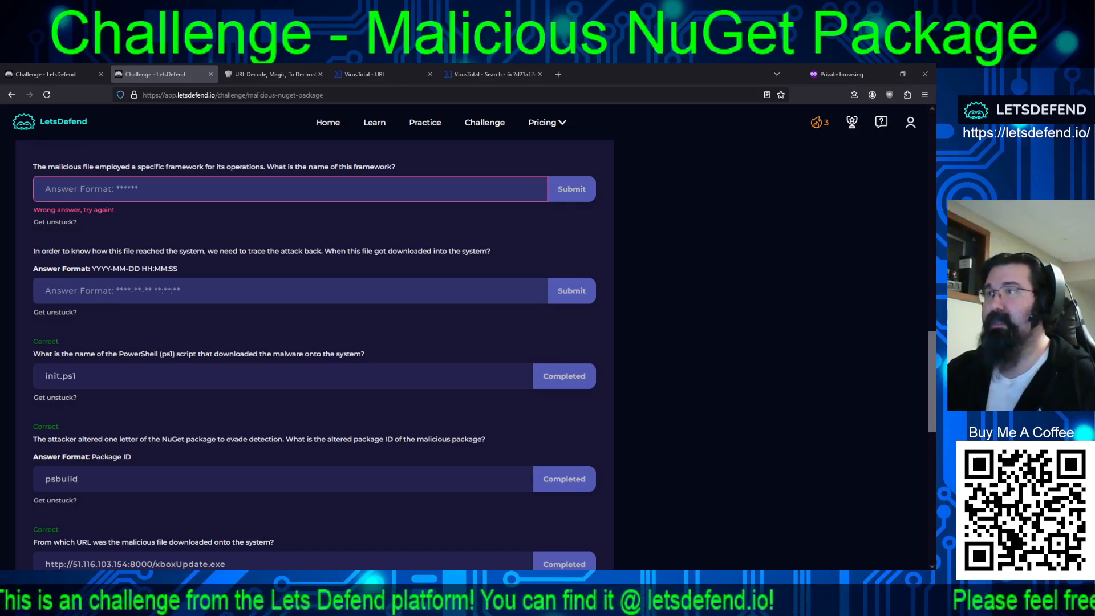
key("alt+Tab")
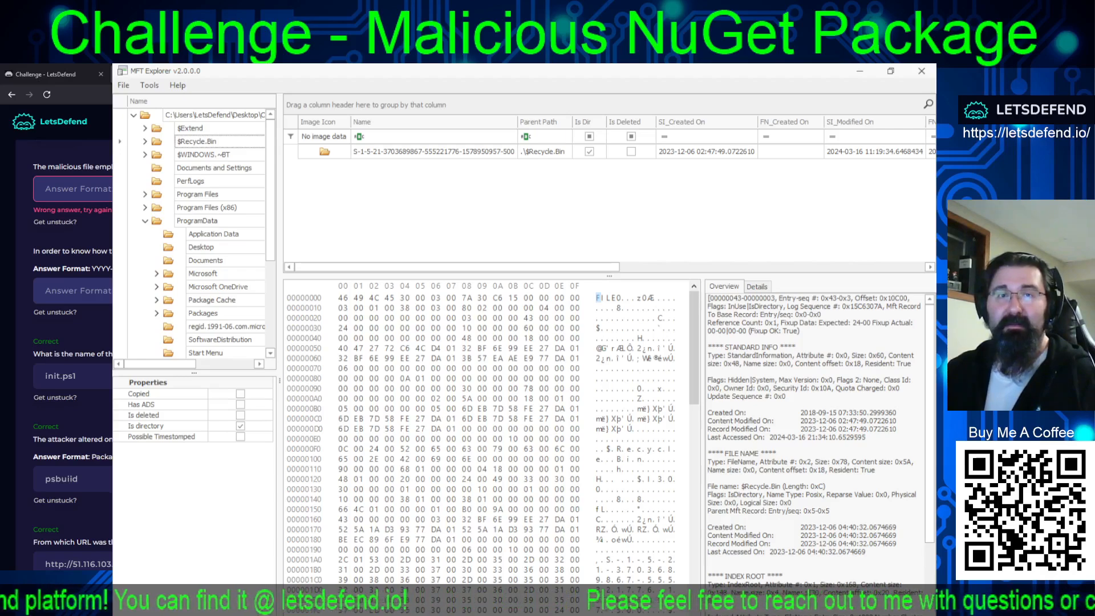
scroll(215, 310, "down", 4)
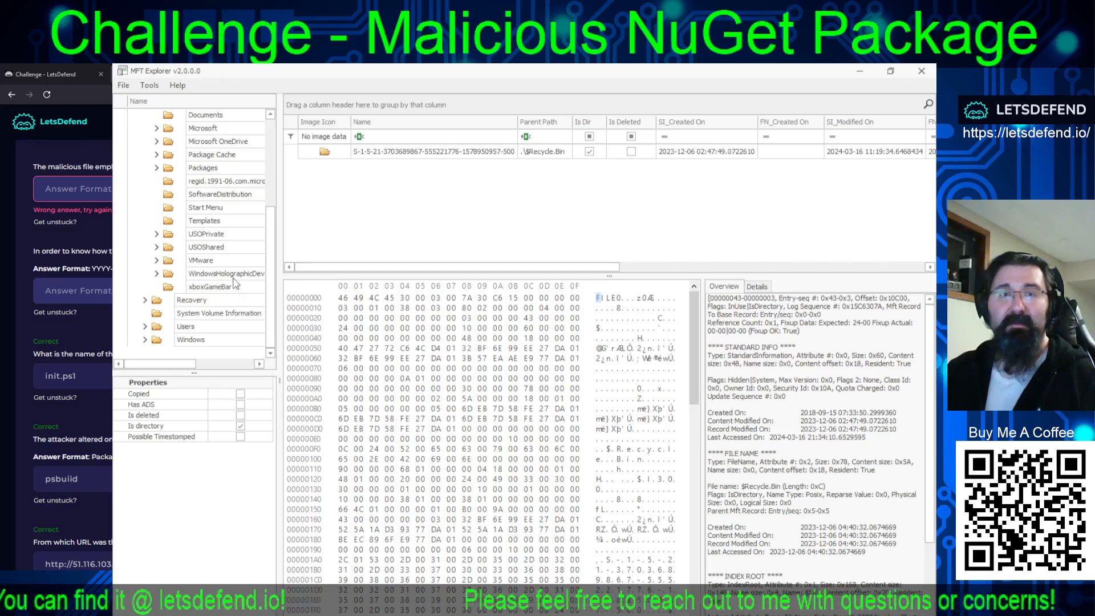
left_click(217, 289)
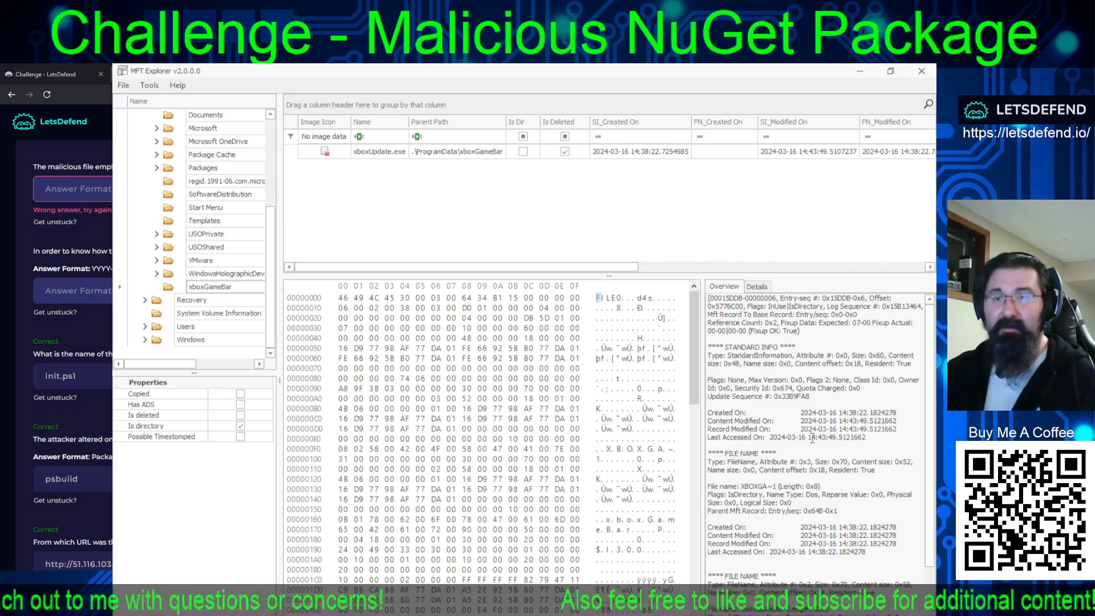
left_click_drag(796, 411, 868, 411)
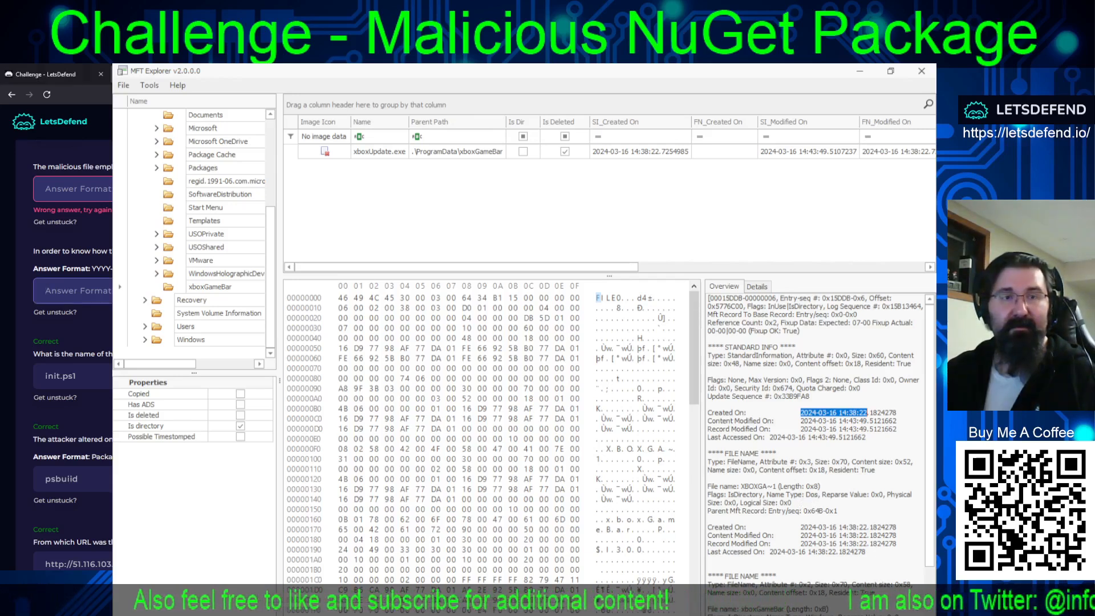
key("ctrl+v")
key("Return")
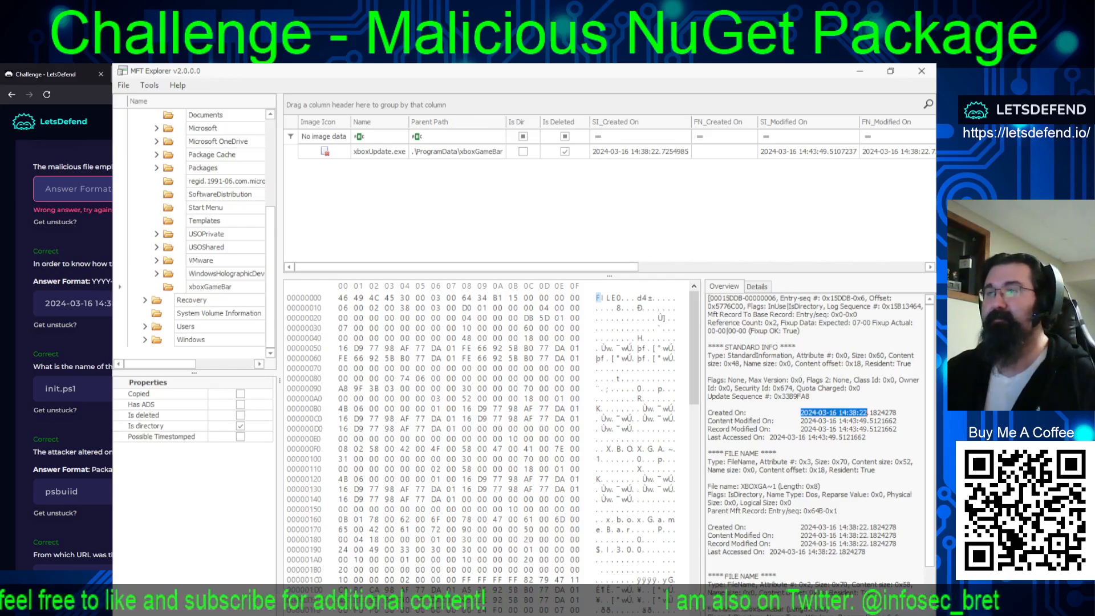
Return to the challenge page and read the hint for the question about the malicious file's framework, closing the help options.
key("alt+Tab")
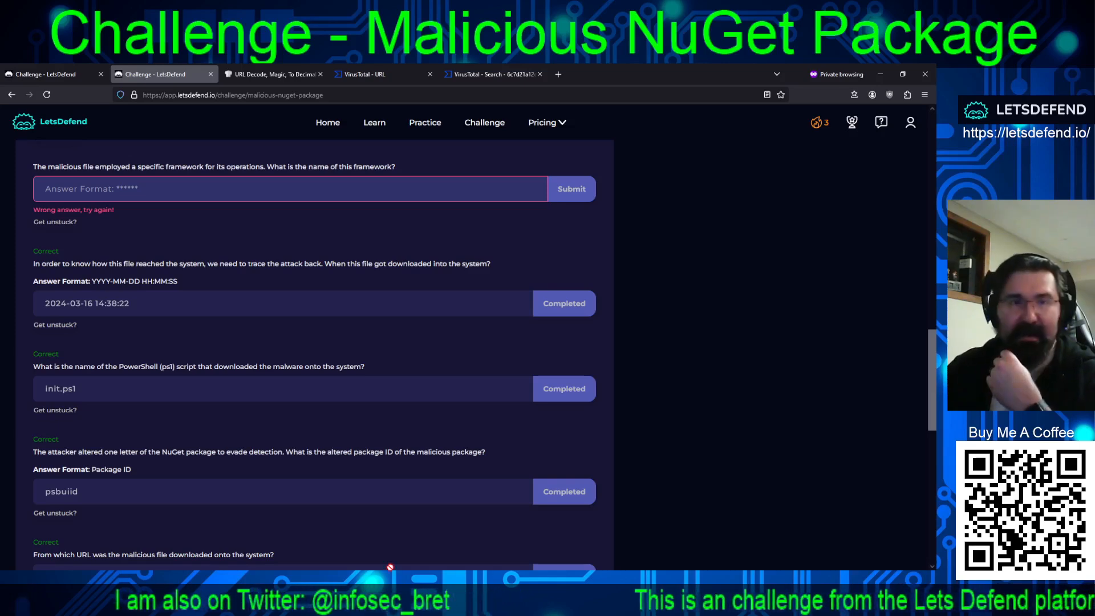
scroll(416, 422, "up", 5)
scroll(421, 434, "down", 2)
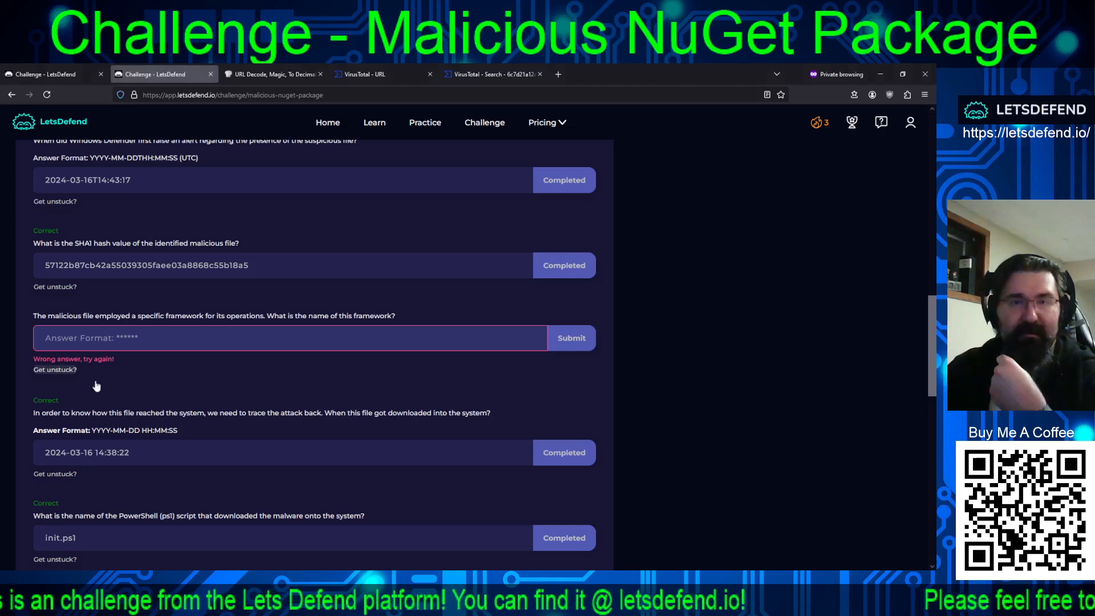
left_click(55, 370)
left_click(376, 367)
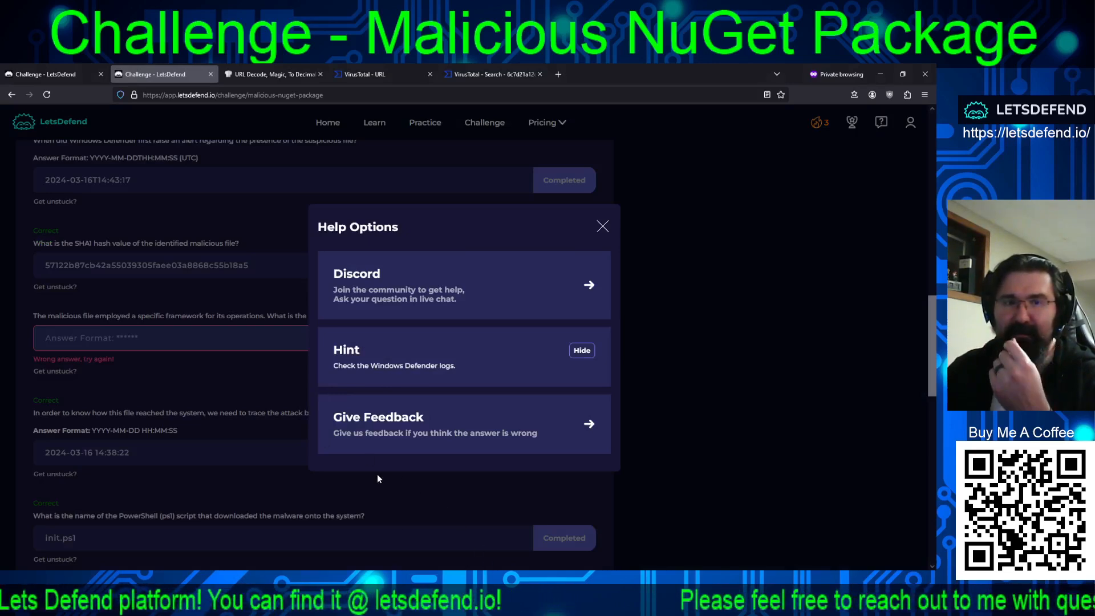
left_click(602, 227)
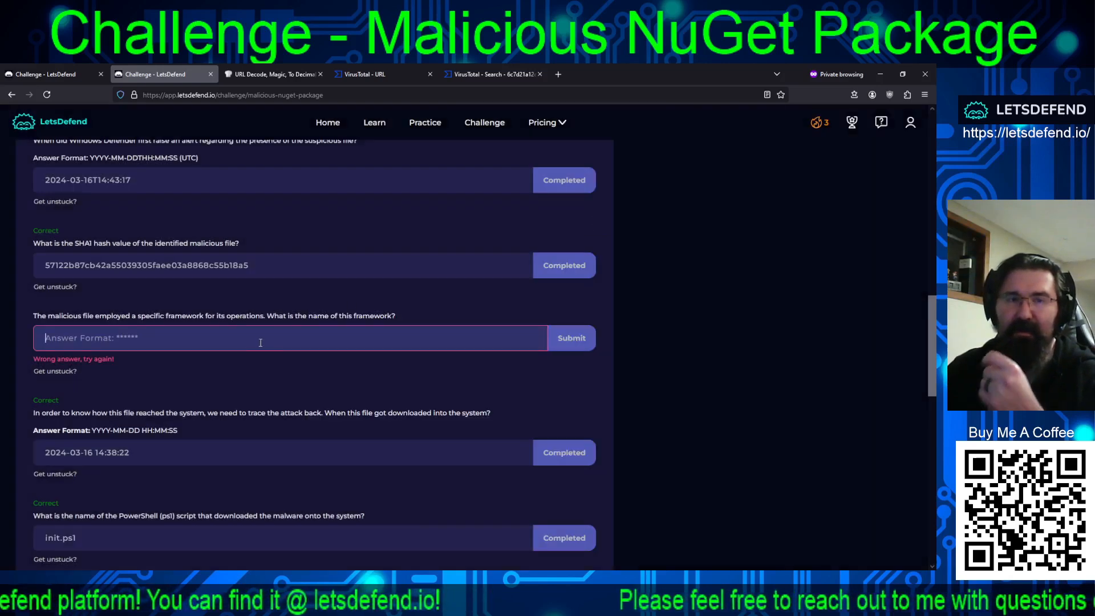
Submit sliver as the name of the framework the malicious file employed.
left_click(286, 333)
type("sliver")
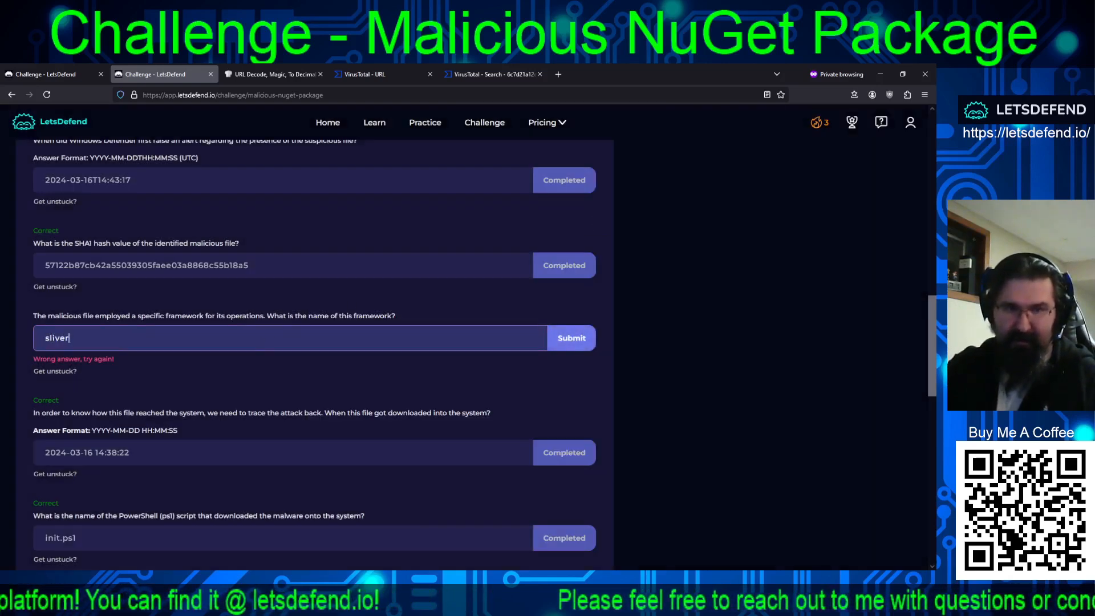
key("Return")
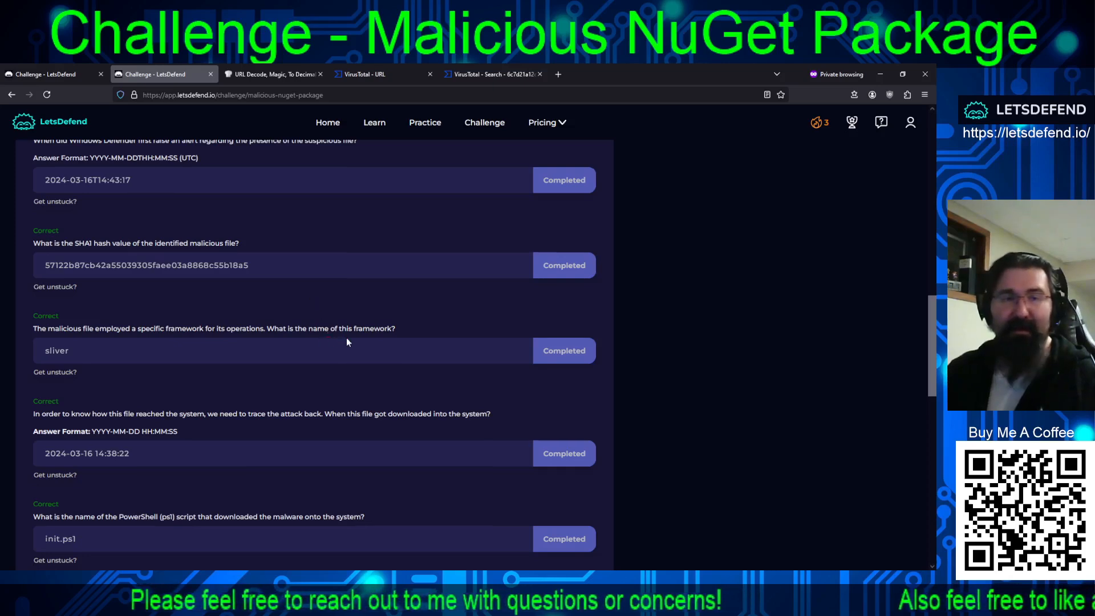
Reveal and read the full hint for the last question about the command that added the package to the local cache.
scroll(346, 342, "down", 8)
scroll(347, 352, "down", 3)
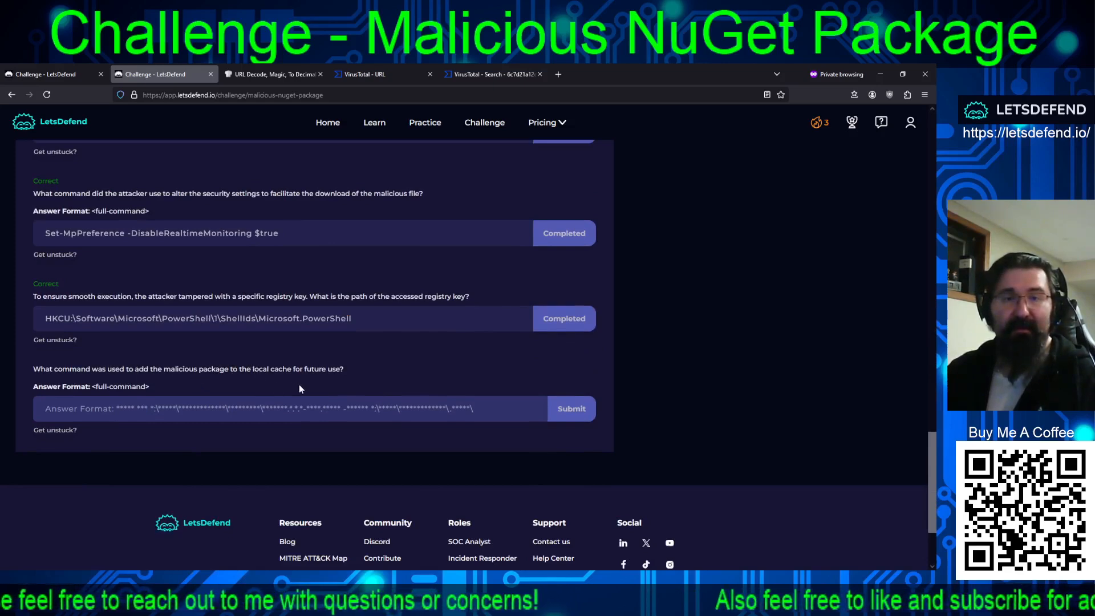
left_click(55, 428)
left_click(340, 361)
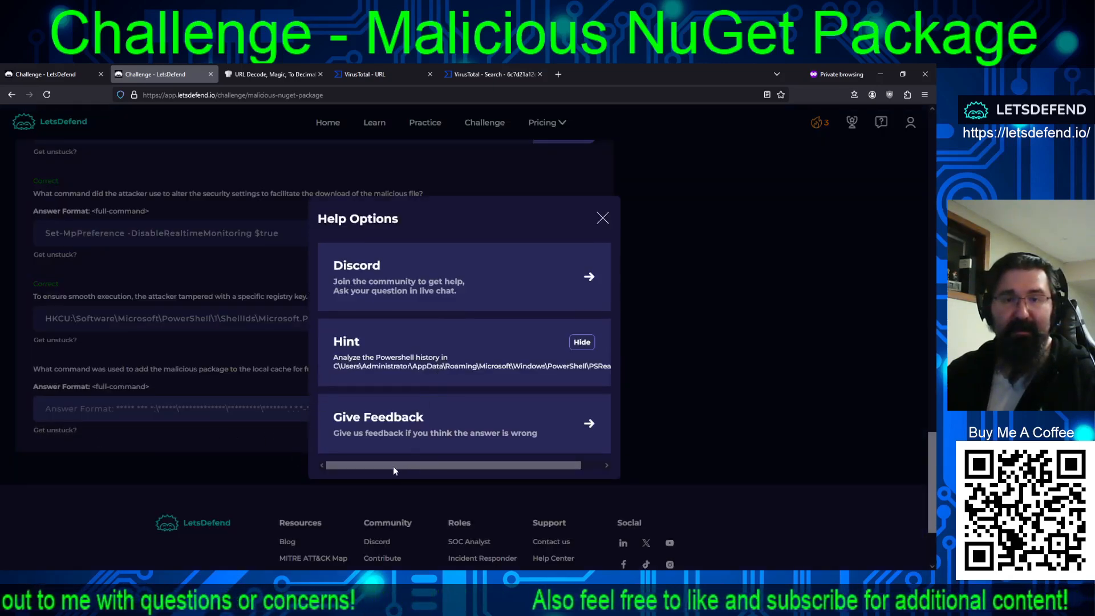
left_click_drag(392, 466, 480, 464)
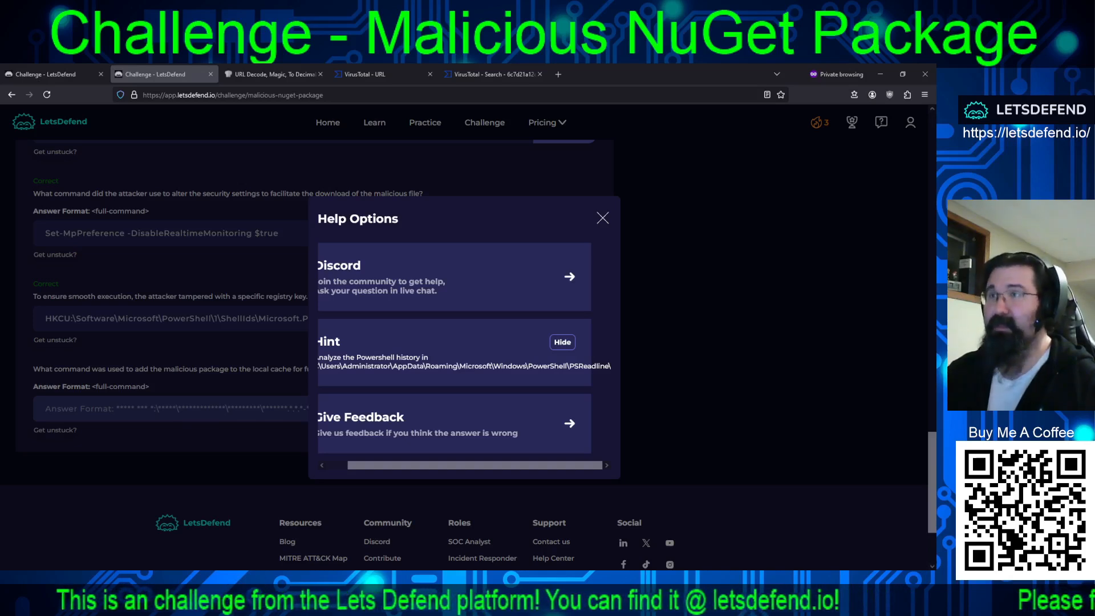
Copy nuget add C:\Users\Administrator\Downloads\psbuiId.1.1.1-beta.nupkg -Source C:\Users\Administrator\.nuget\ from ConsoleHost_history.txt and submit it as the command that cached the package.
key("alt+Tab")
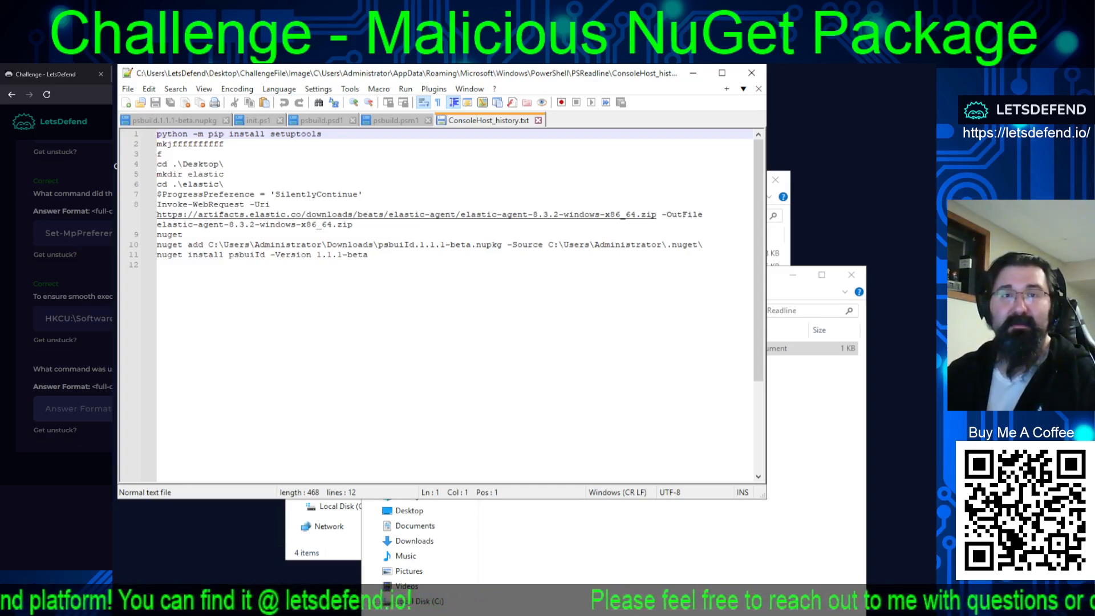
left_click(174, 145)
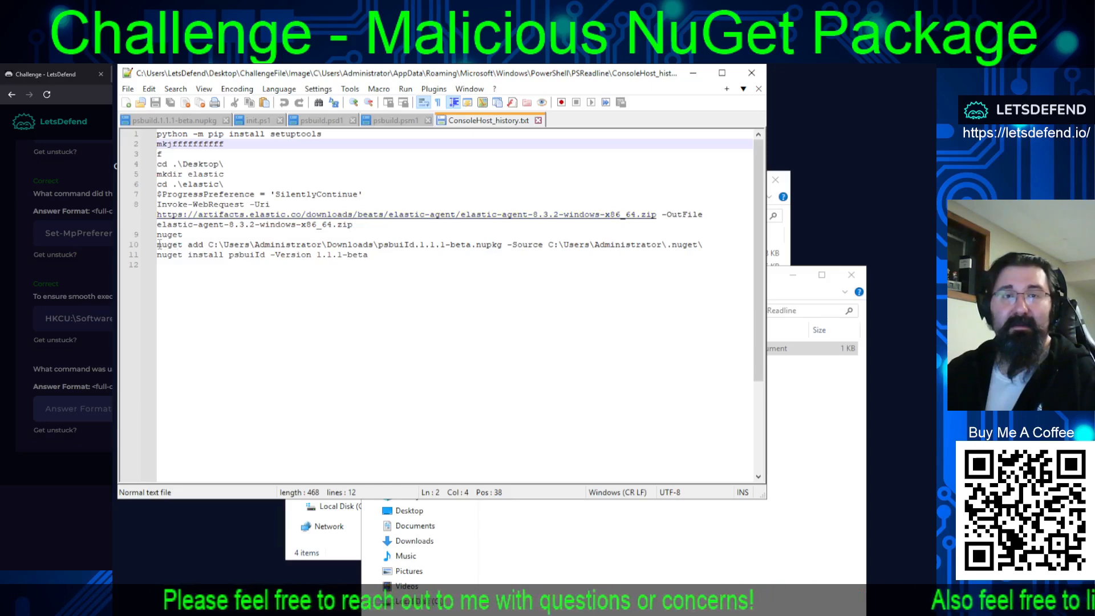
left_click_drag(156, 244, 730, 245)
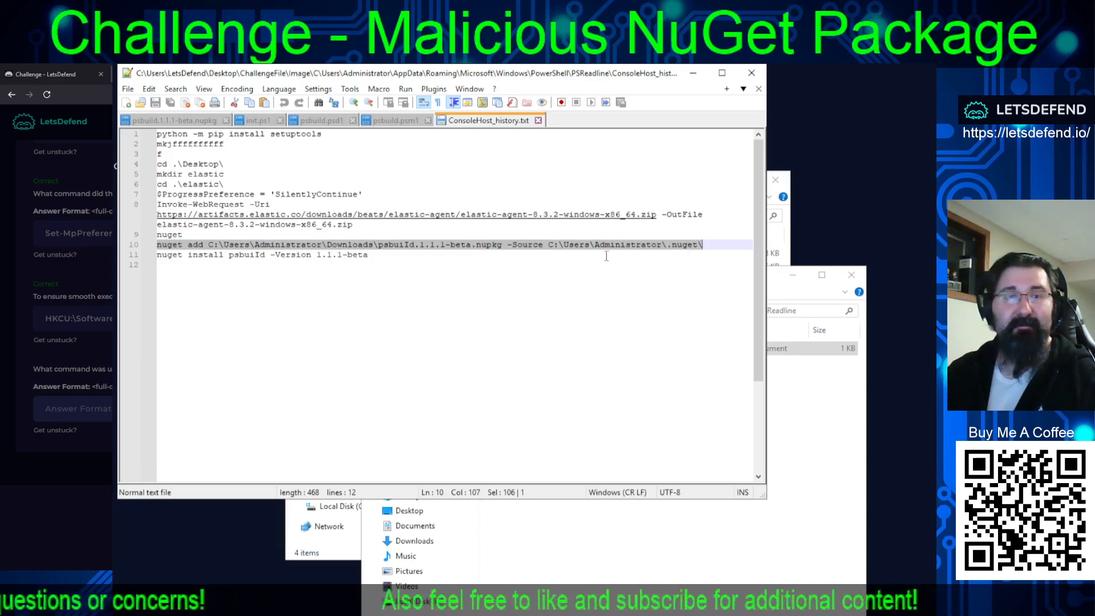
right_click(511, 245)
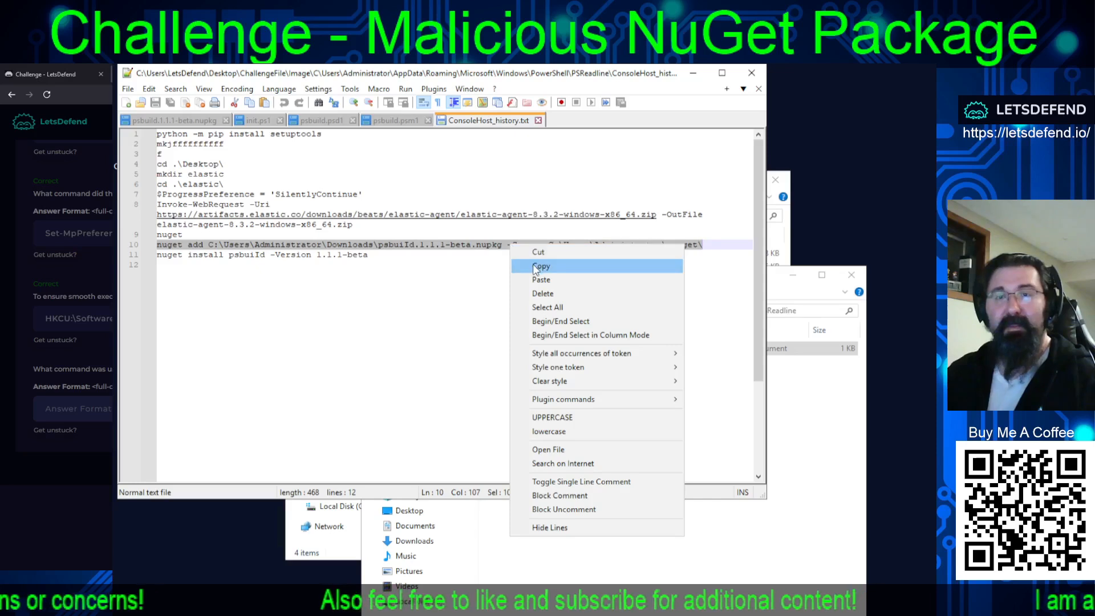
left_click(539, 266)
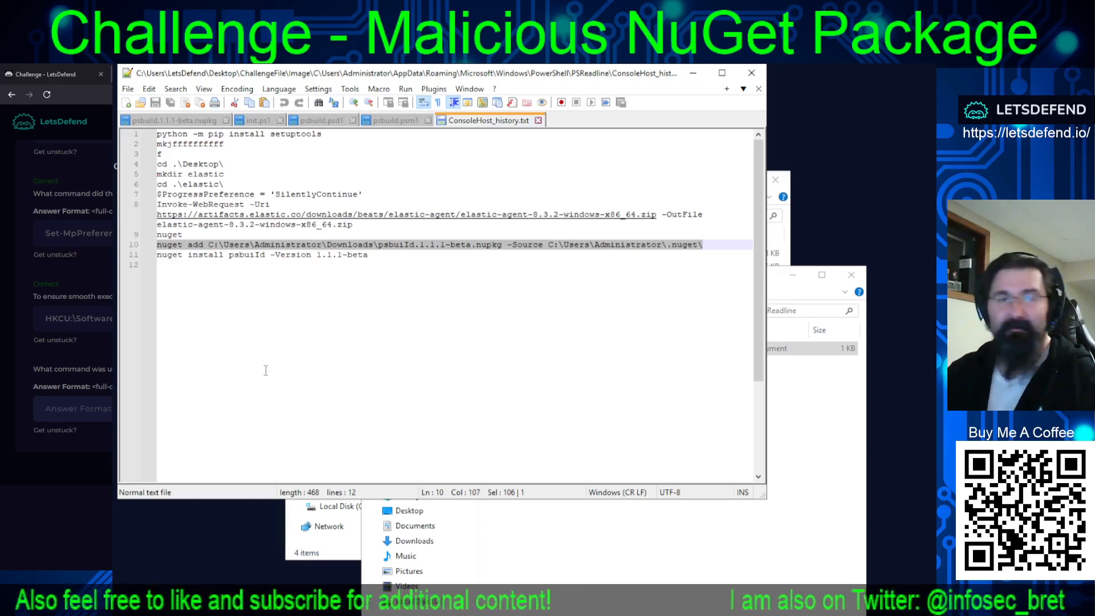
left_click(73, 409)
left_click(73, 409)
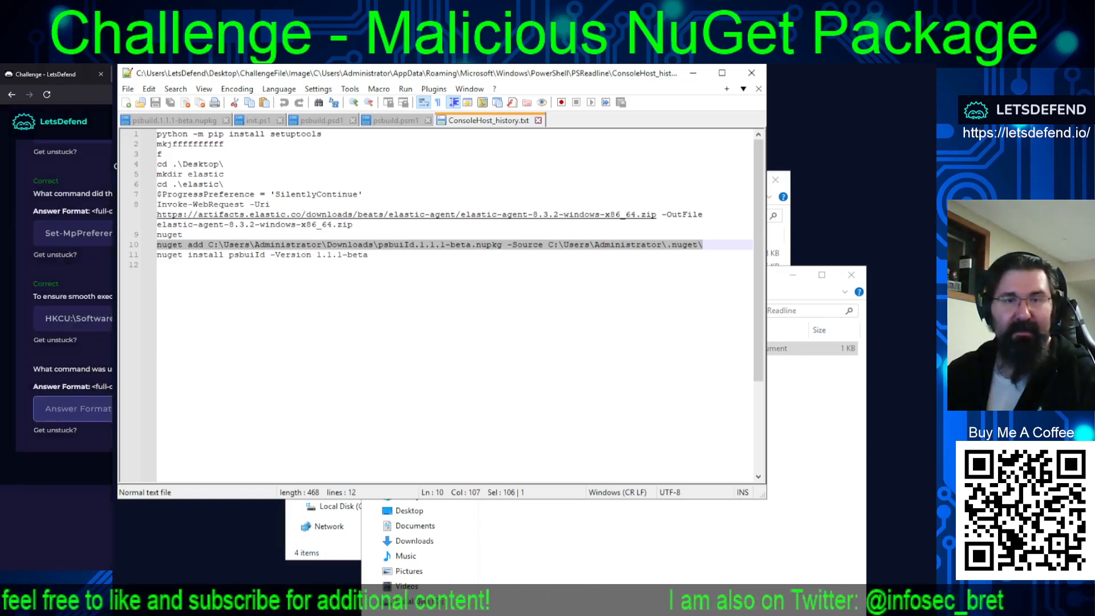
key("ctrl+v")
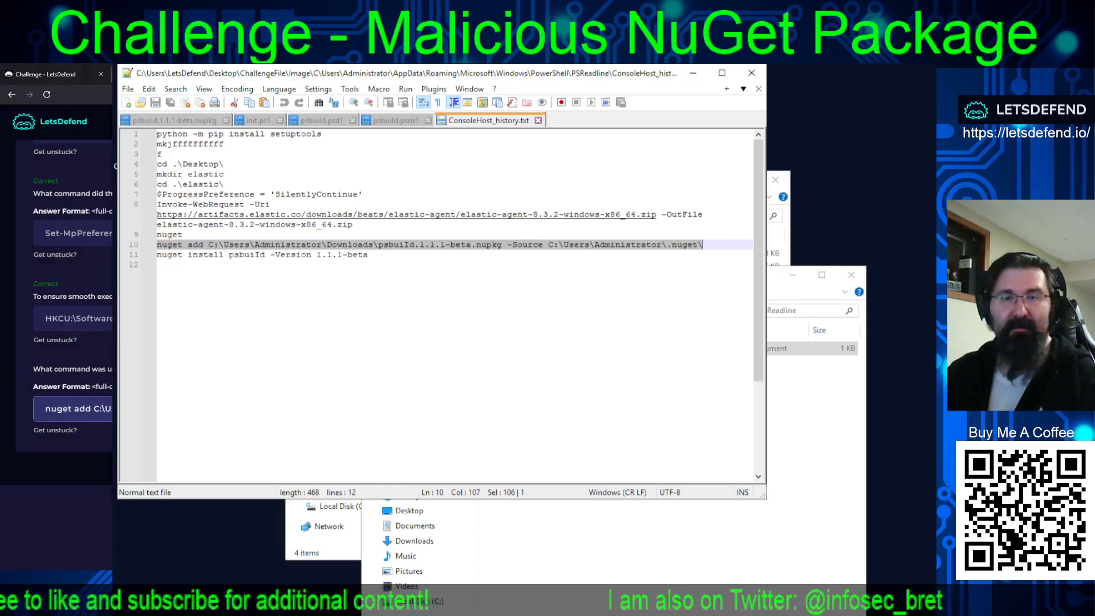
key("Return")
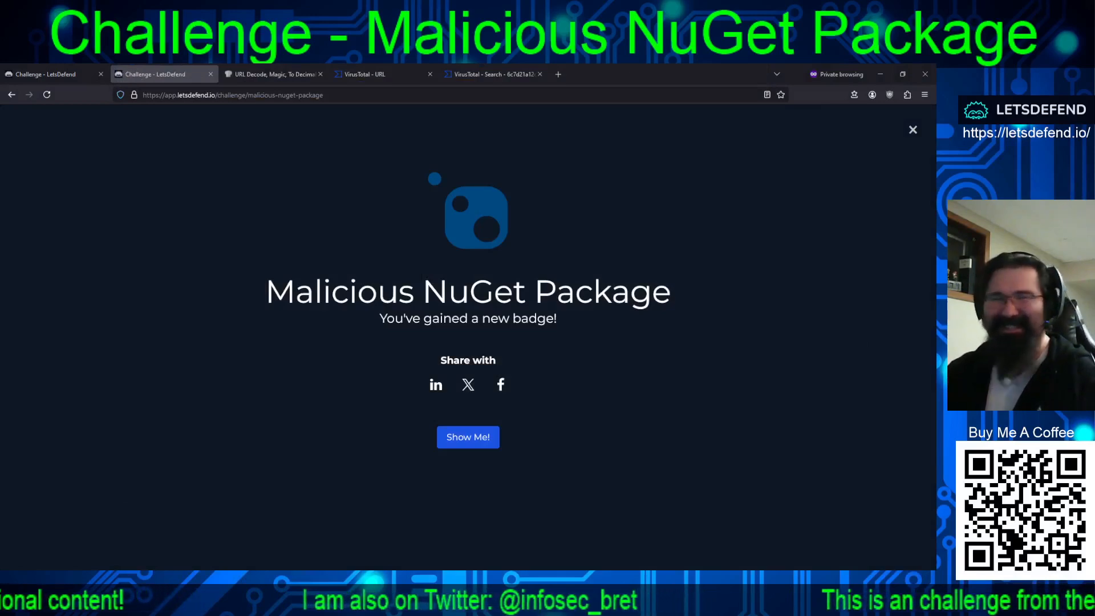
Dismiss the new badge notice and reload the challenge page to update the scoreboard.
left_click(912, 129)
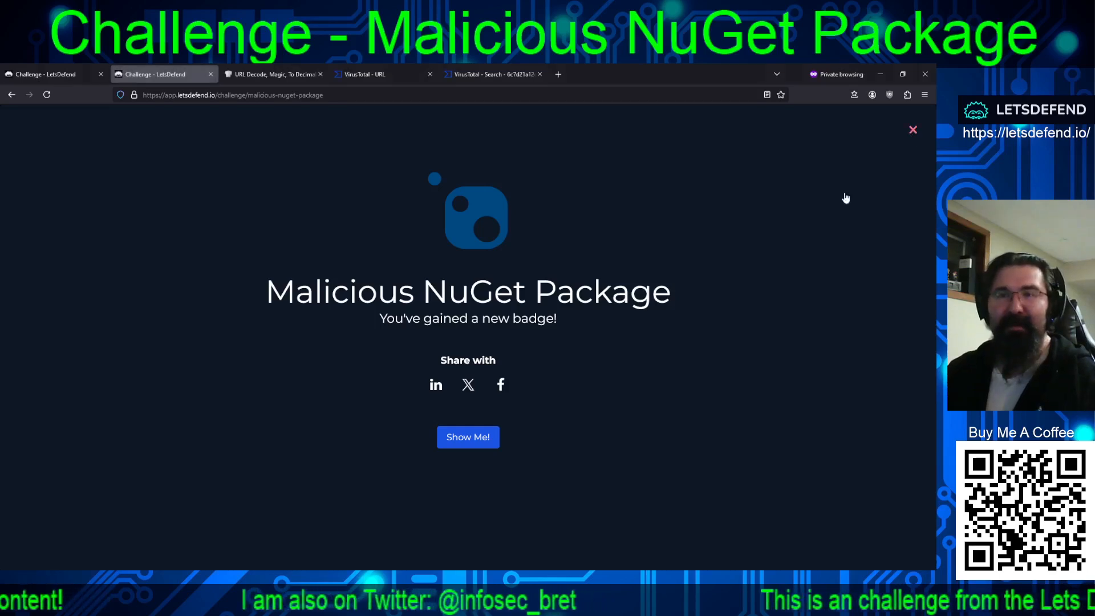
scroll(716, 371, "up", 12)
scroll(716, 371, "up", 10)
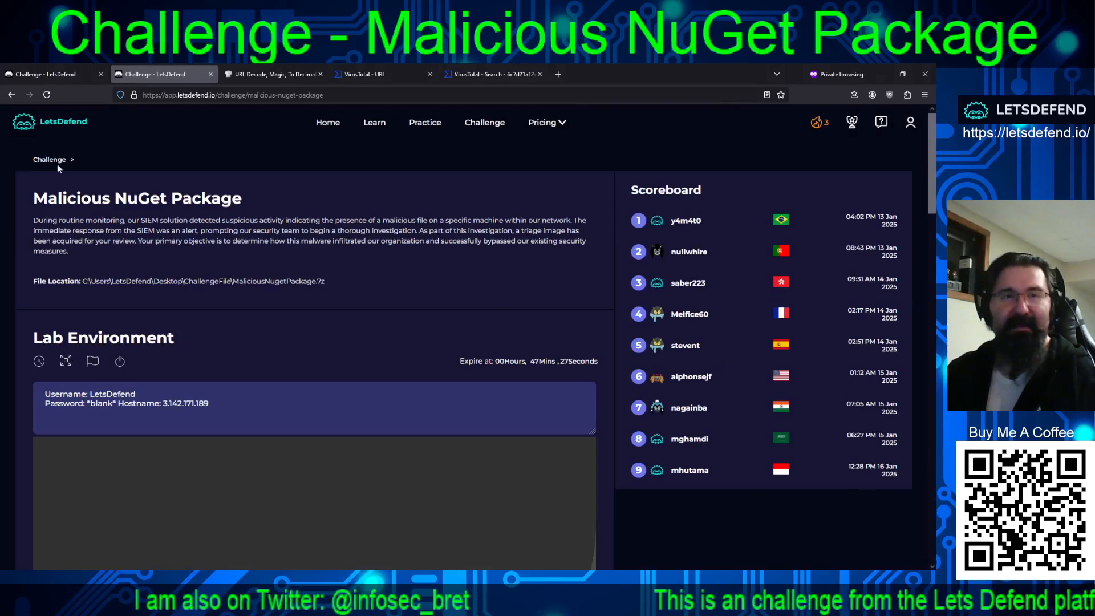
left_click(47, 95)
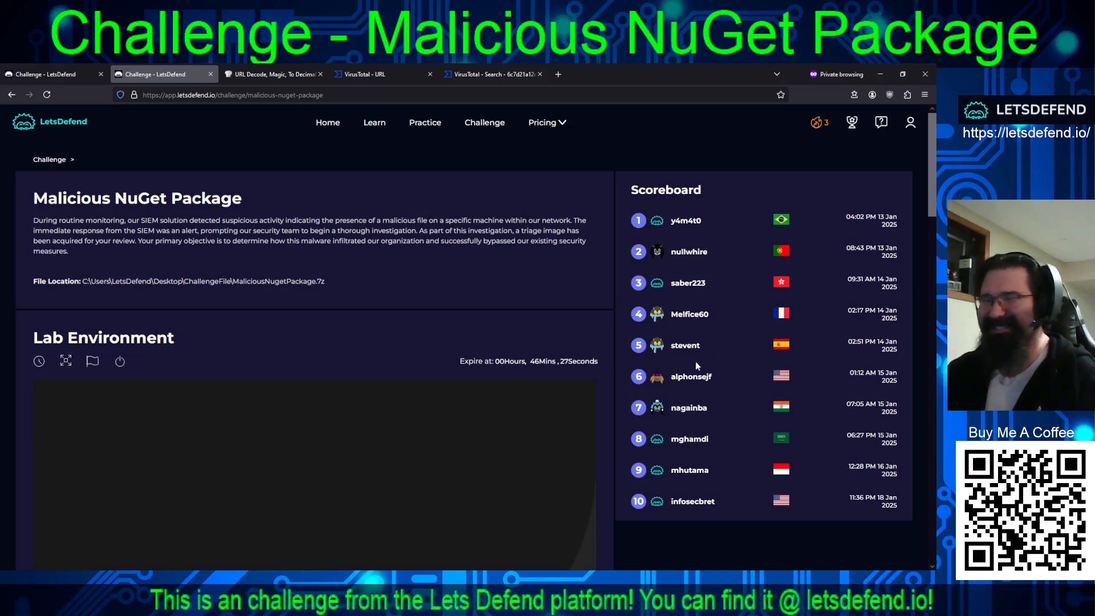
Open the thecyberexpress.com article on homoglyphs and IL weaving and the meziantou.net post on NuGet package security risks in separate new tabs.
scroll(514, 309, "down", 1)
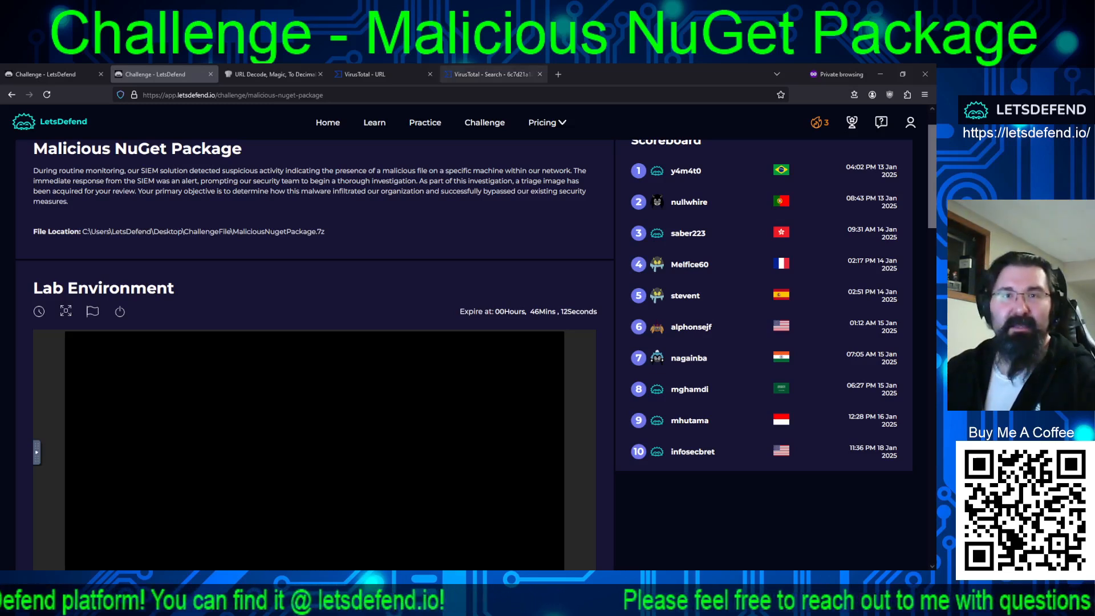
left_click(558, 74)
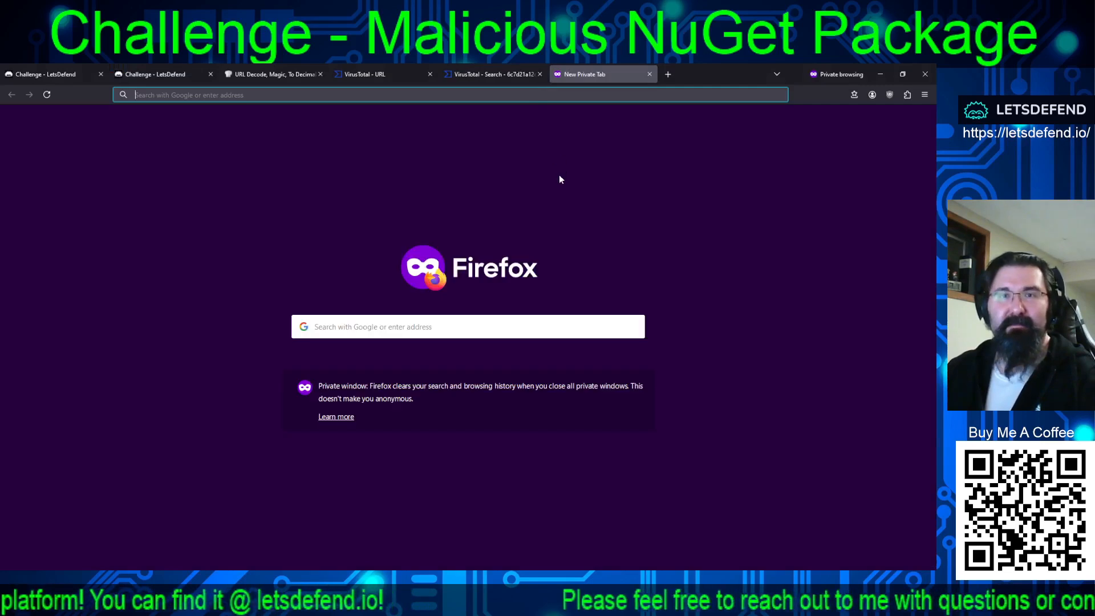
key("ctrl+v")
key("Return")
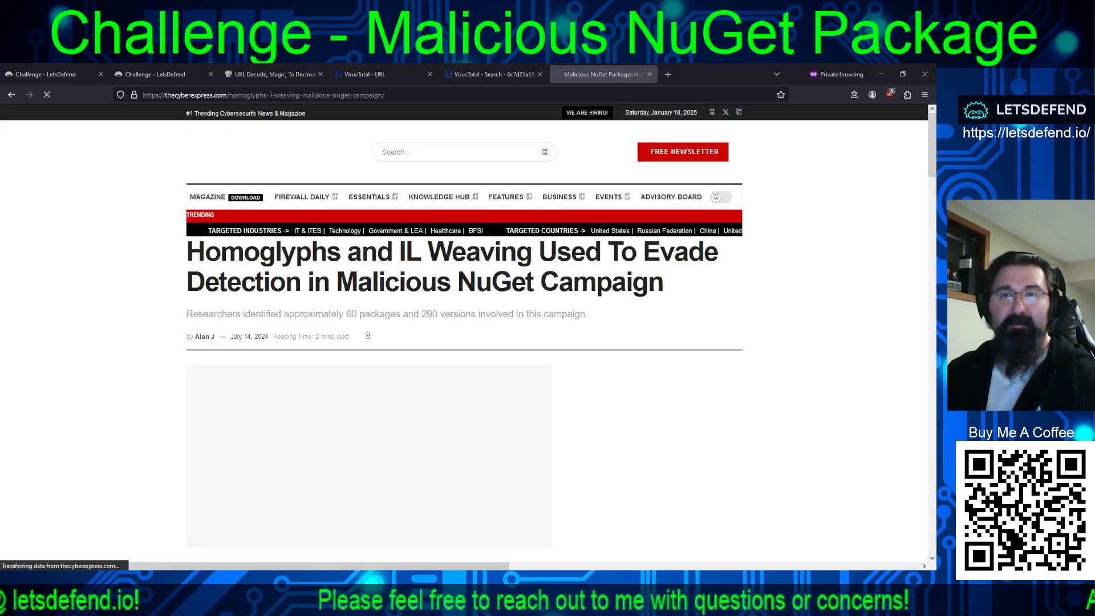
left_click(668, 74)
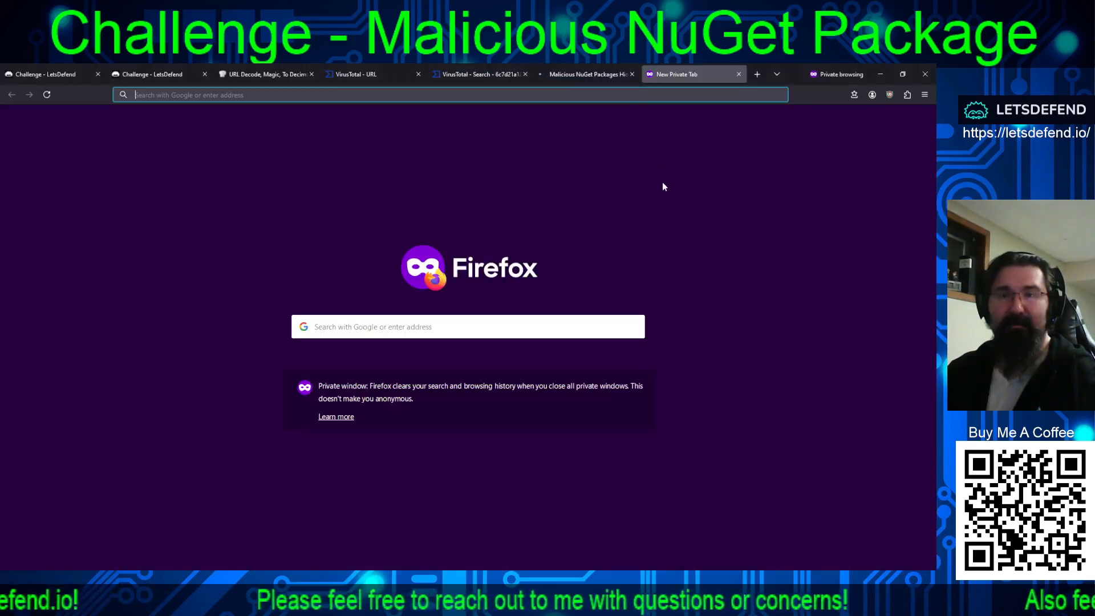
Read the Cyber Express article on the malicious NuGet campaign, from its introduction through the homoglyph attacks, IL weaving and Evolved Tactics sections.
left_click(582, 75)
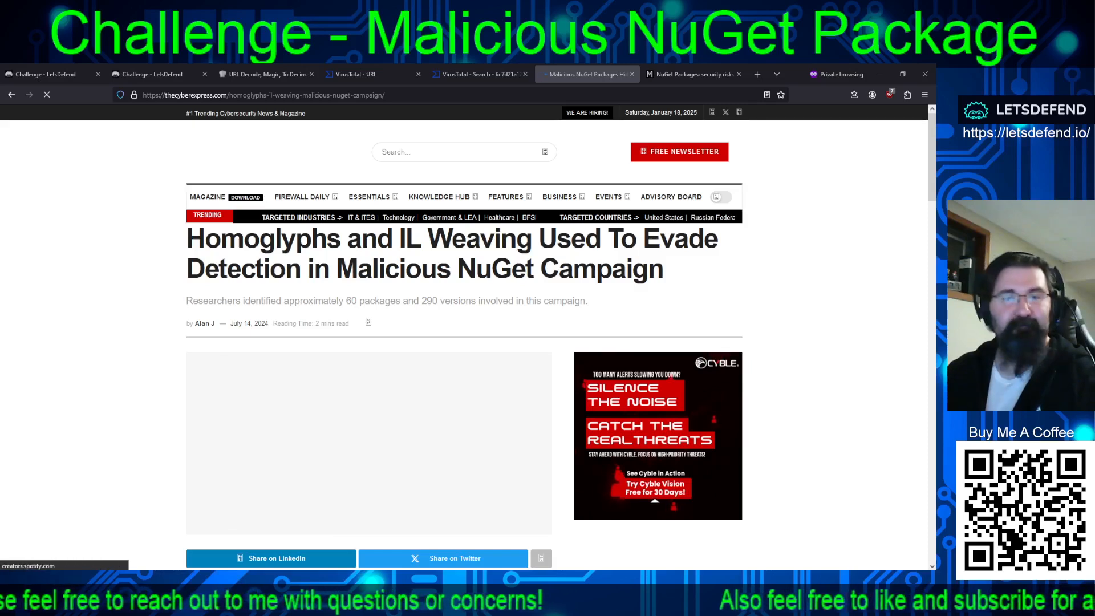
scroll(464, 337, "down", 4)
scroll(464, 336, "down", 1)
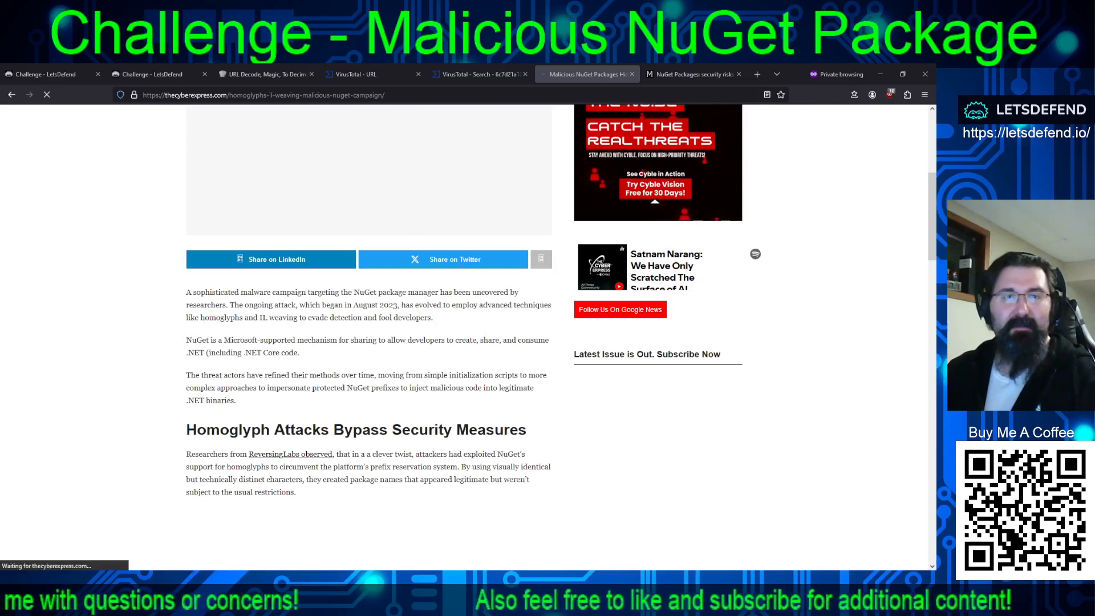
left_click_drag(197, 340, 387, 341)
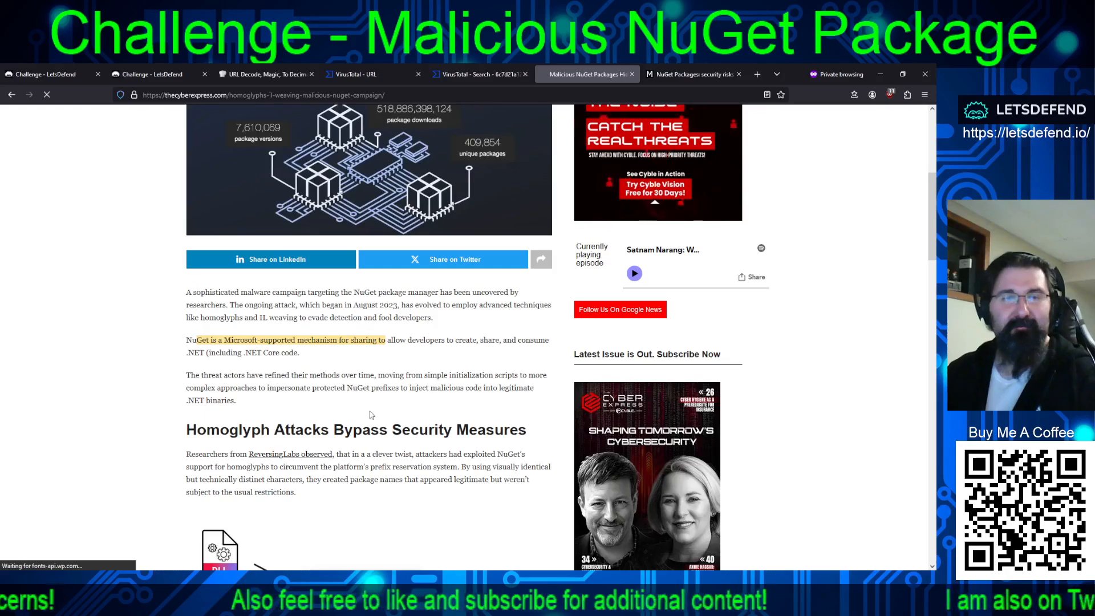
scroll(522, 425, "up", 3)
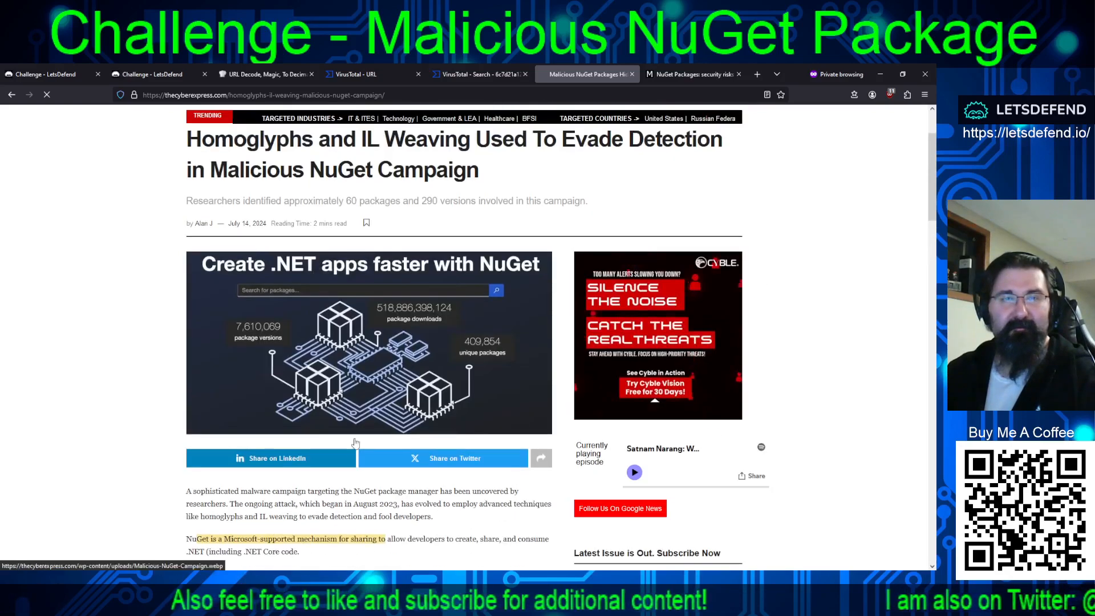
scroll(362, 388, "down", 5)
scroll(361, 388, "down", 3)
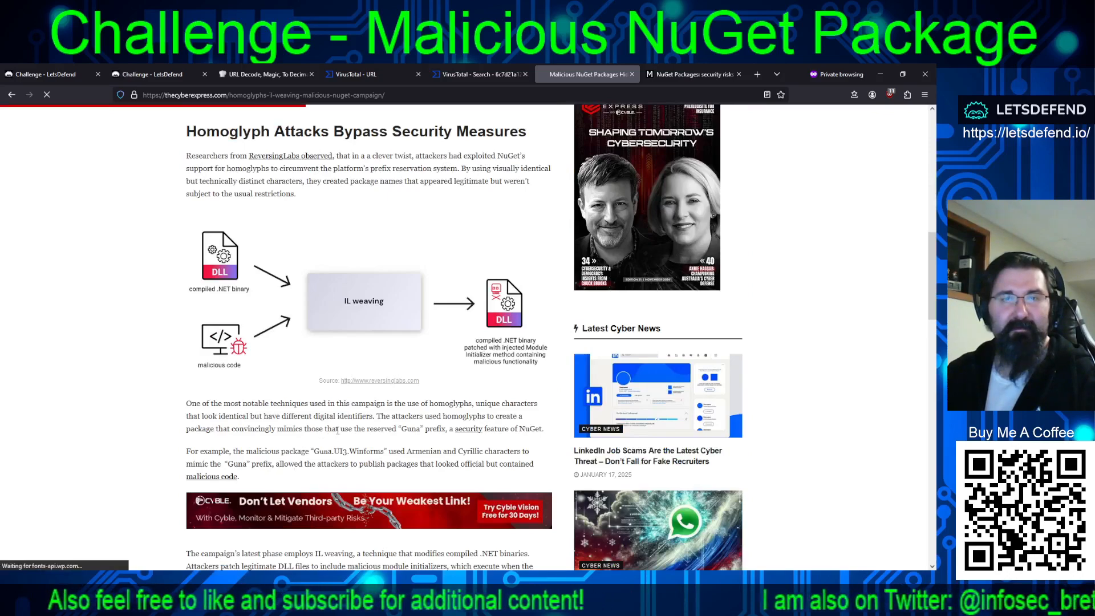
scroll(339, 430, "down", 5)
scroll(310, 420, "down", 5)
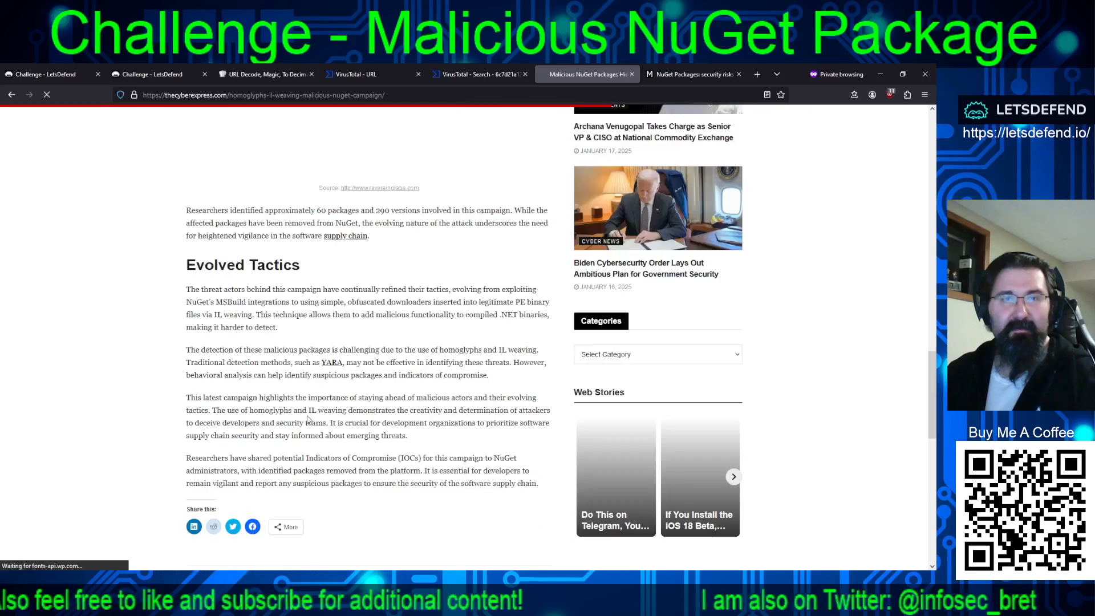
scroll(383, 406, "down", 4)
scroll(383, 406, "up", 4)
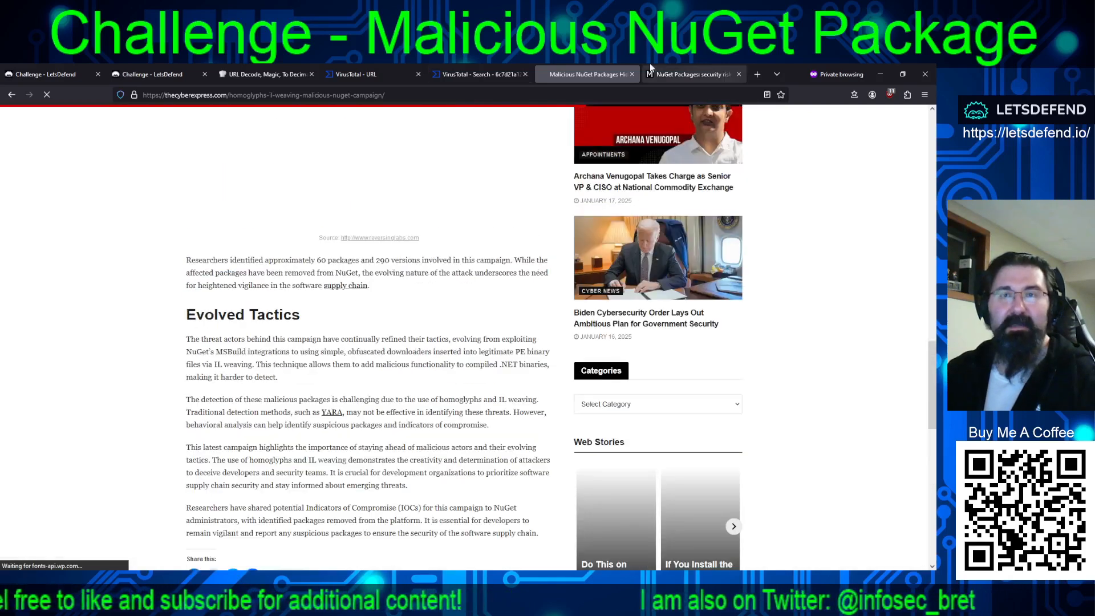
Read what a NuGet package can do in the meziantou.net post and highlight the section on code execution when installing or uninstalling a package.
left_click(655, 74)
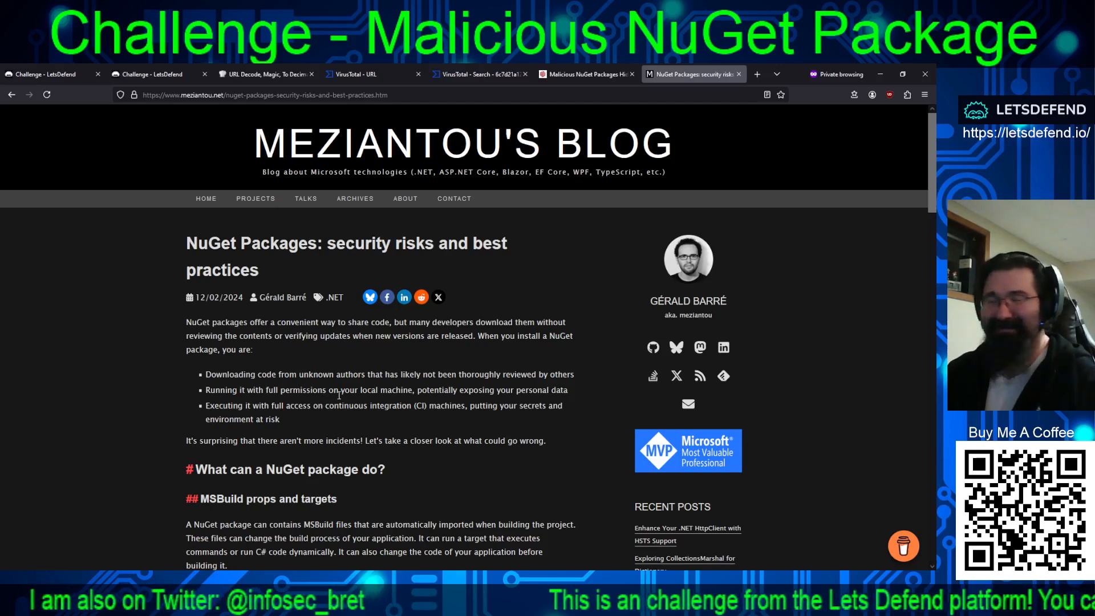
scroll(338, 393, "down", 2)
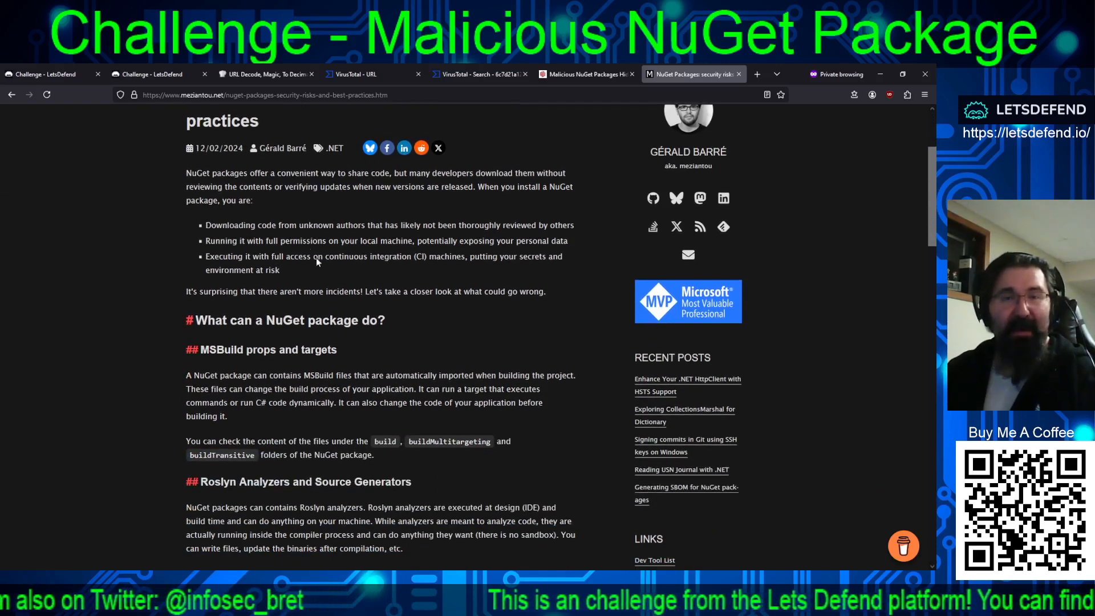
scroll(317, 261, "up", 2)
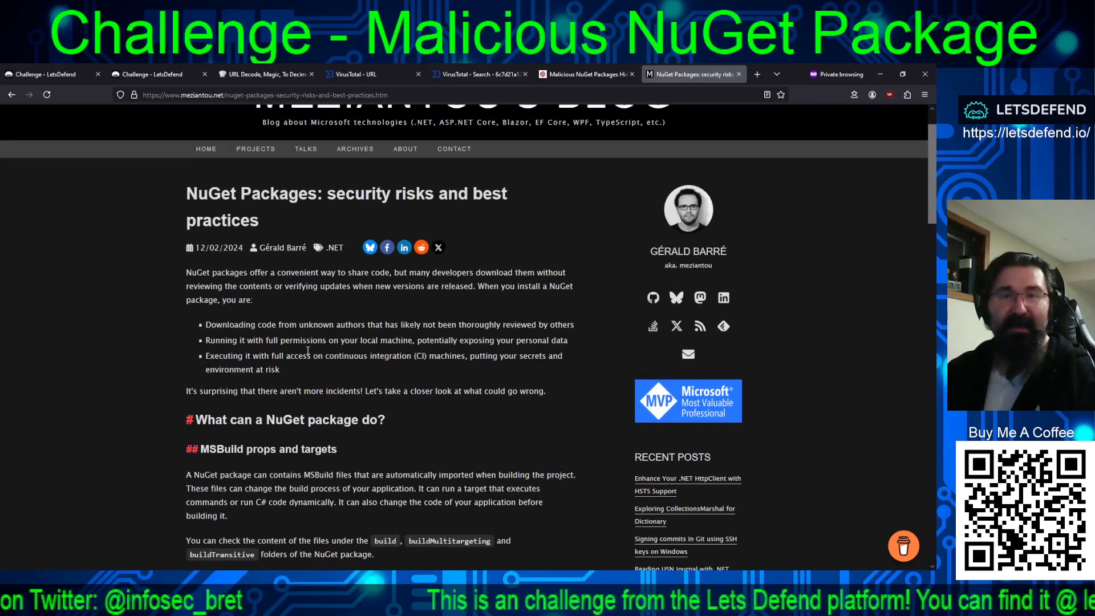
scroll(312, 336, "down", 1)
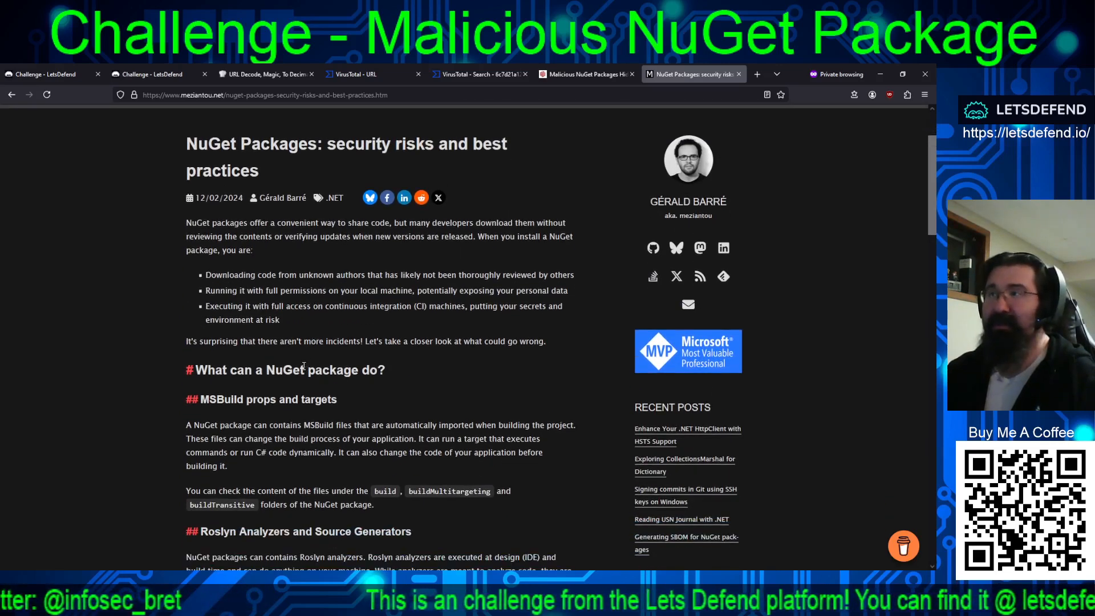
scroll(308, 351, "down", 2)
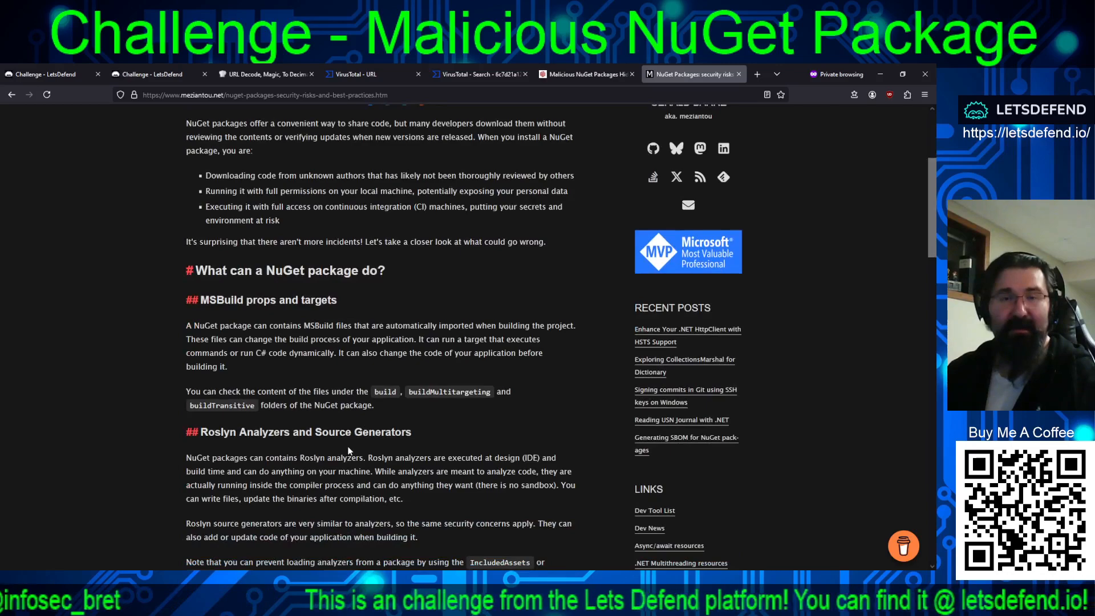
scroll(350, 452, "down", 4)
scroll(474, 331, "down", 2)
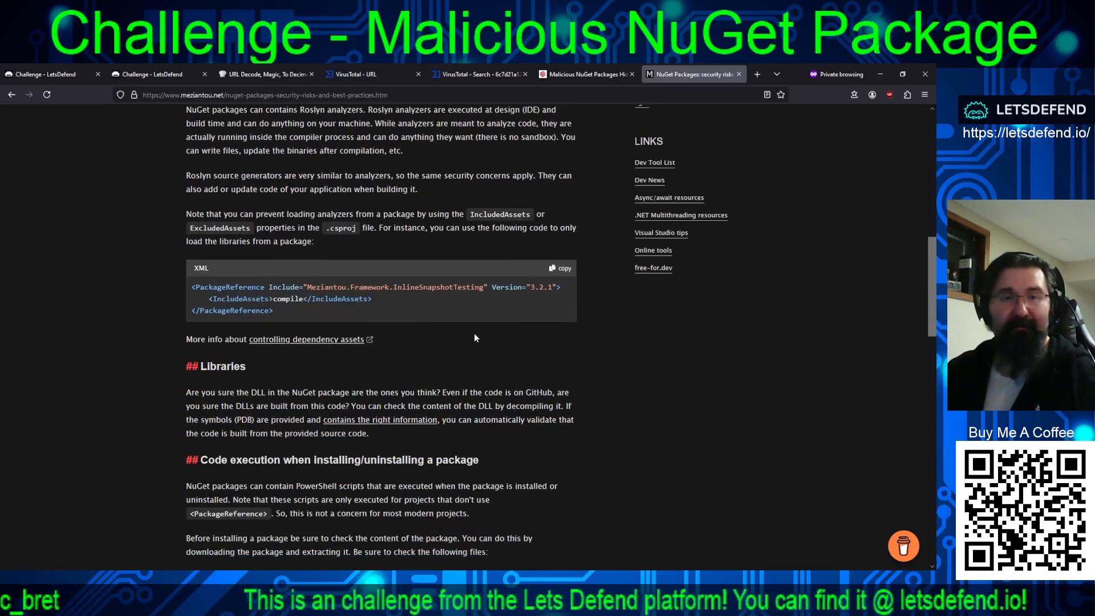
scroll(374, 373, "down", 4)
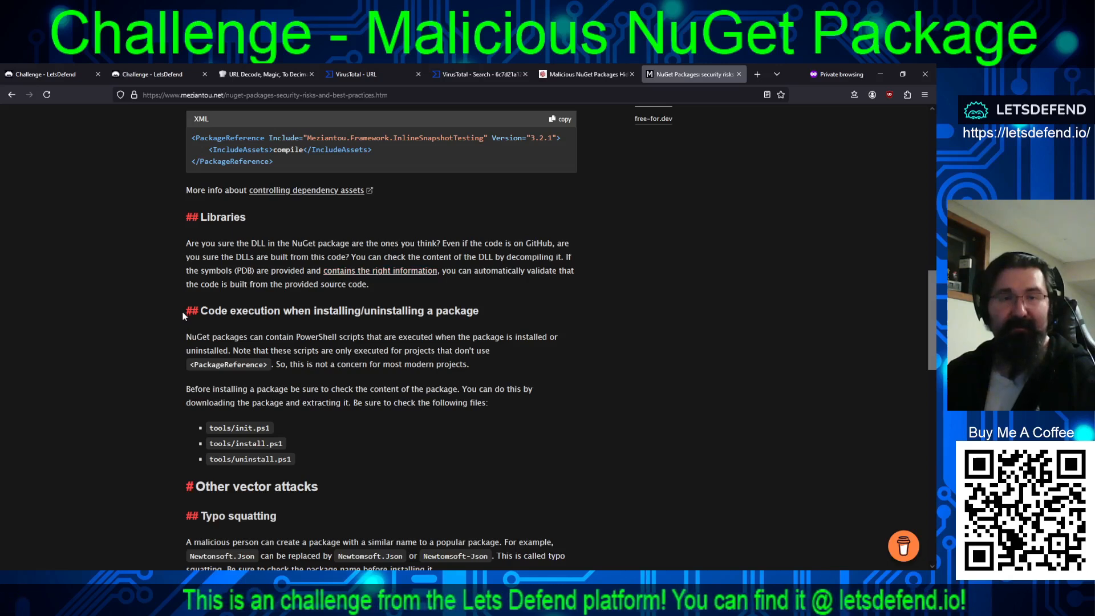
left_click_drag(226, 324, 559, 479)
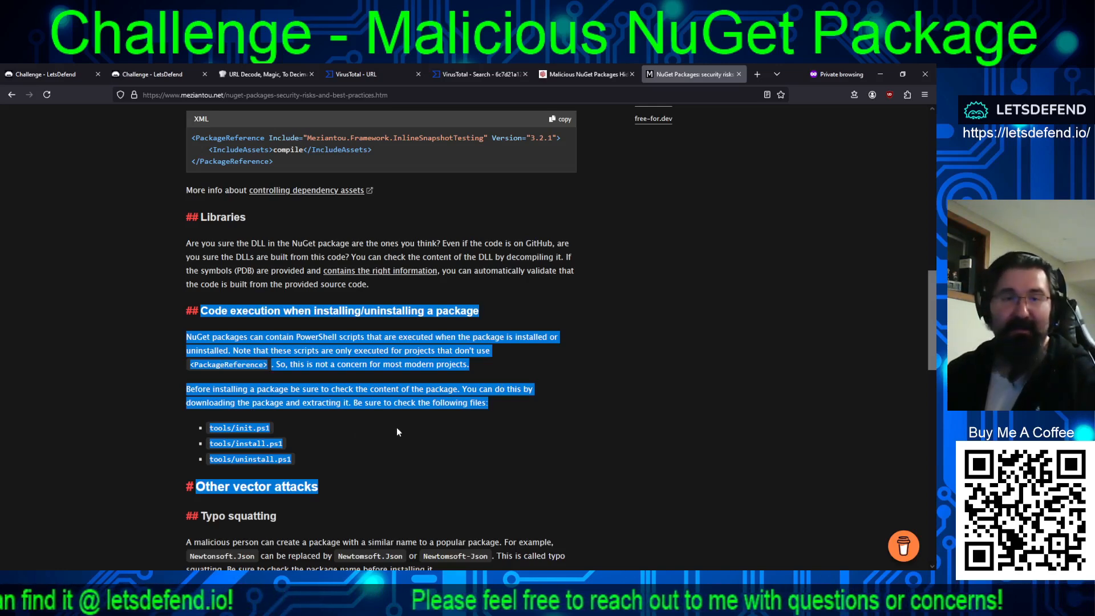
Review the post's remaining sections from typo squatting to the conclusion, and return to the Malicious NuGet Package challenge page.
scroll(395, 428, "down", 1)
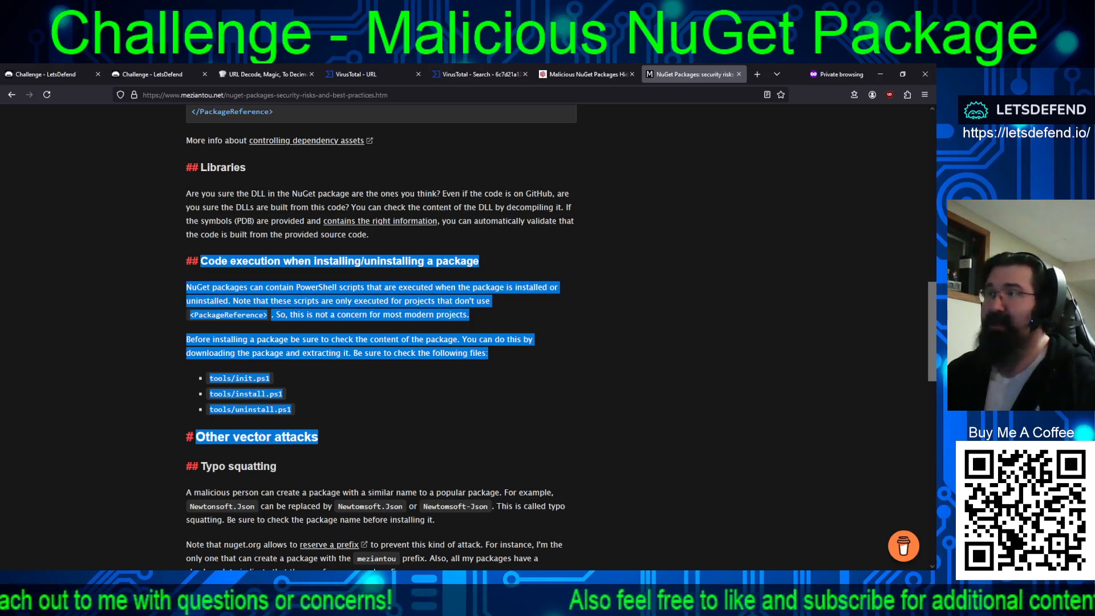
scroll(404, 407, "down", 3)
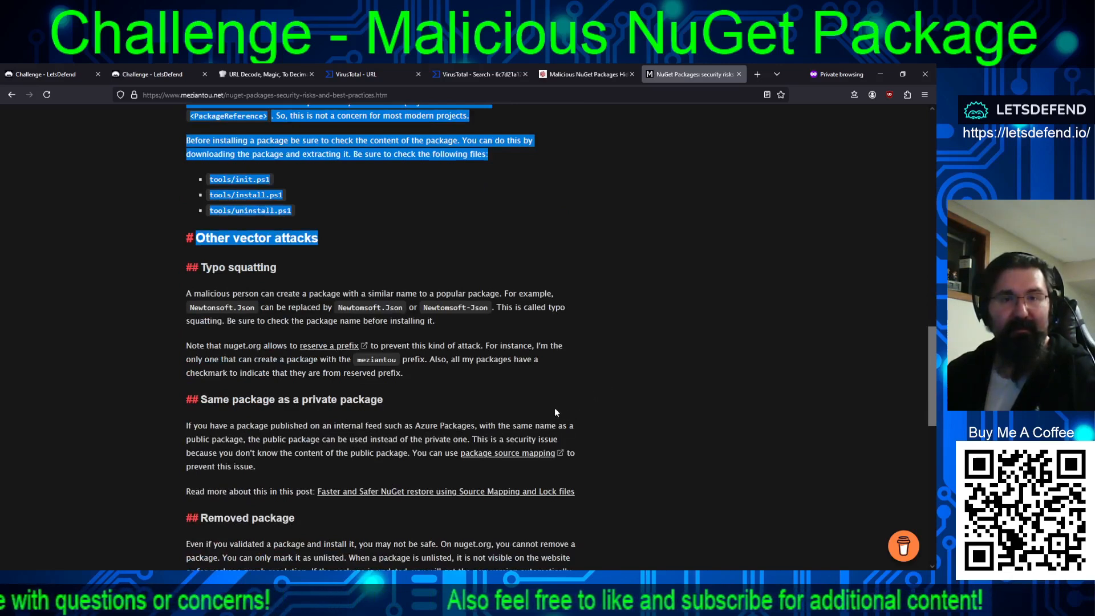
scroll(548, 403, "down", 3)
scroll(548, 403, "down", 6)
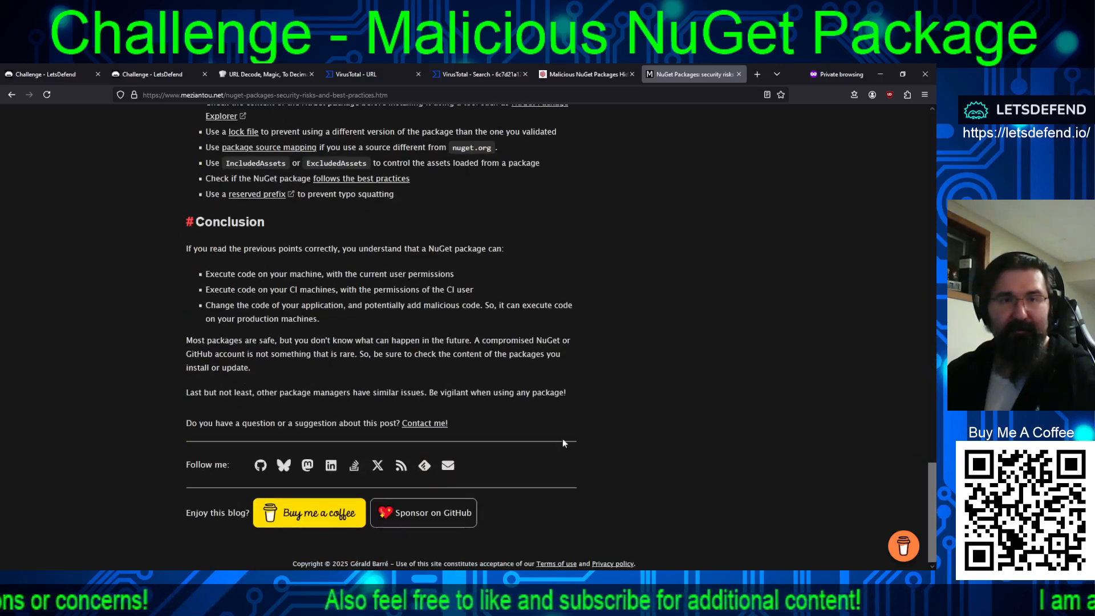
scroll(565, 436, "up", 13)
scroll(564, 430, "up", 4)
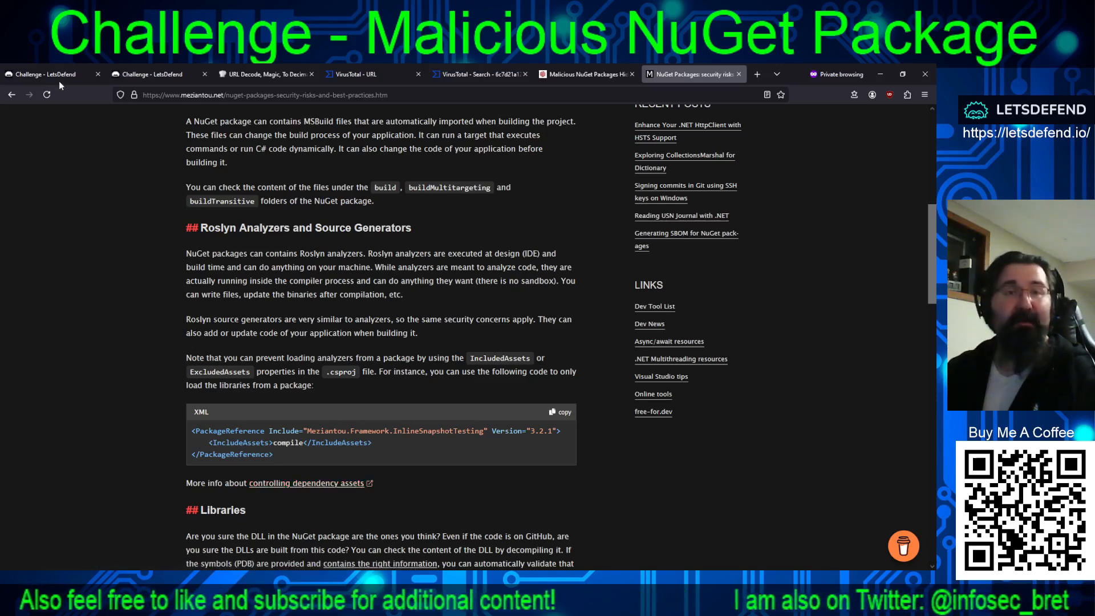
left_click(124, 76)
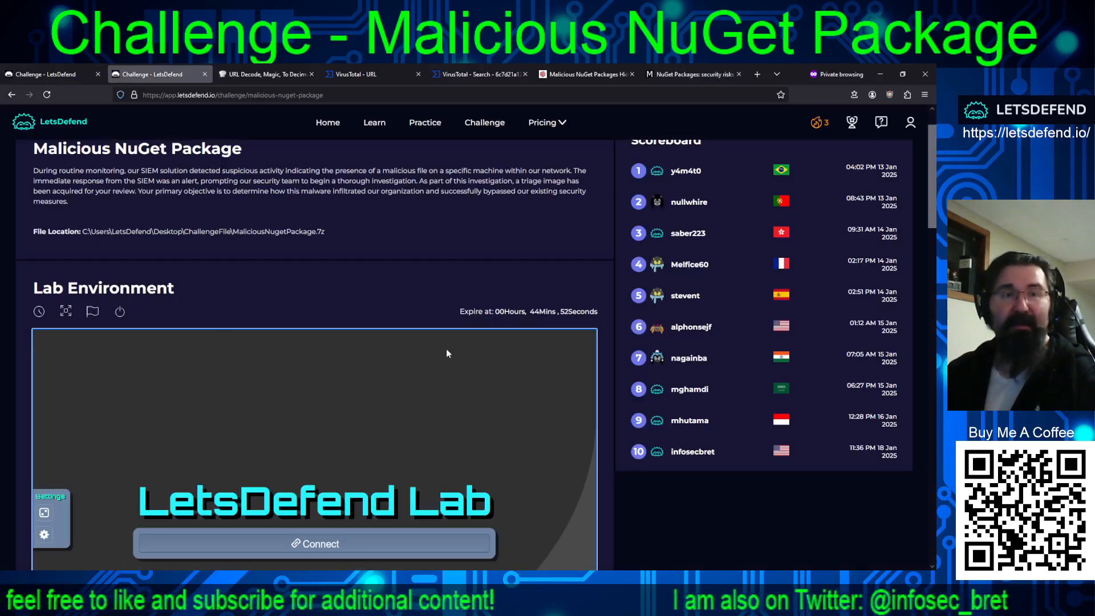